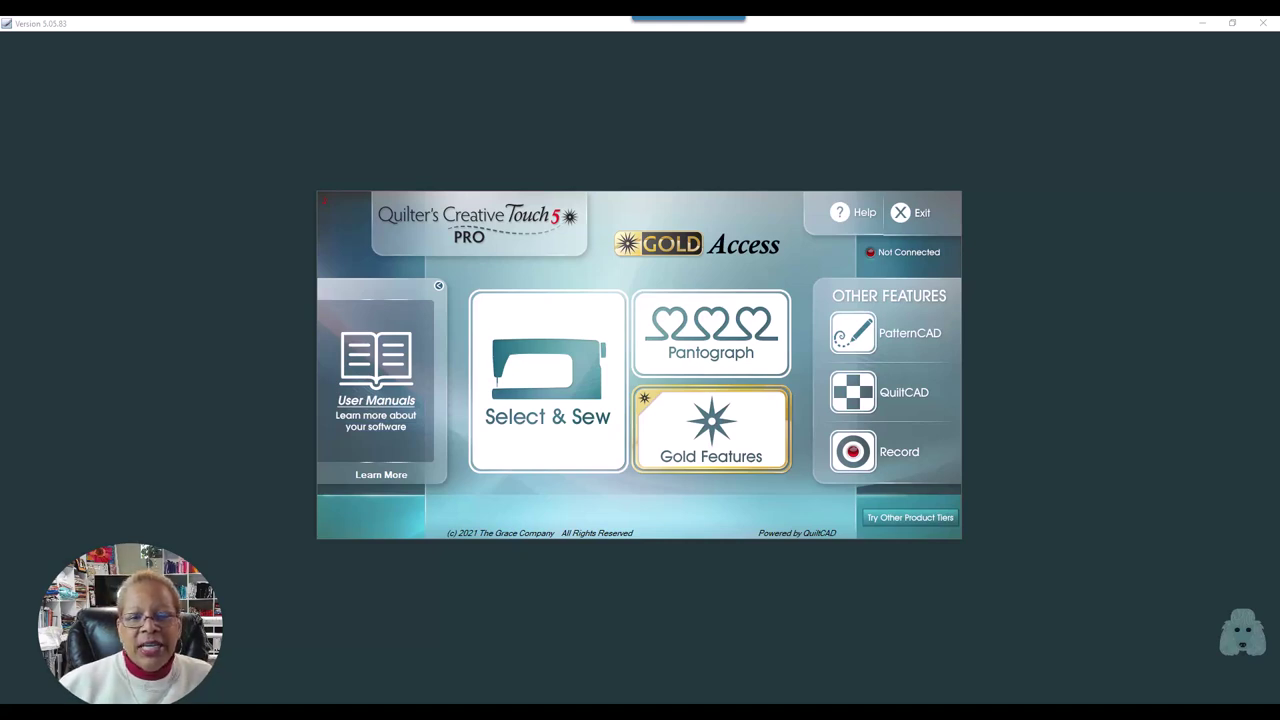
Start PatternCAD and load Yes.jpg as the background image
{"action": "left_click", "coordinate": [907, 332]}
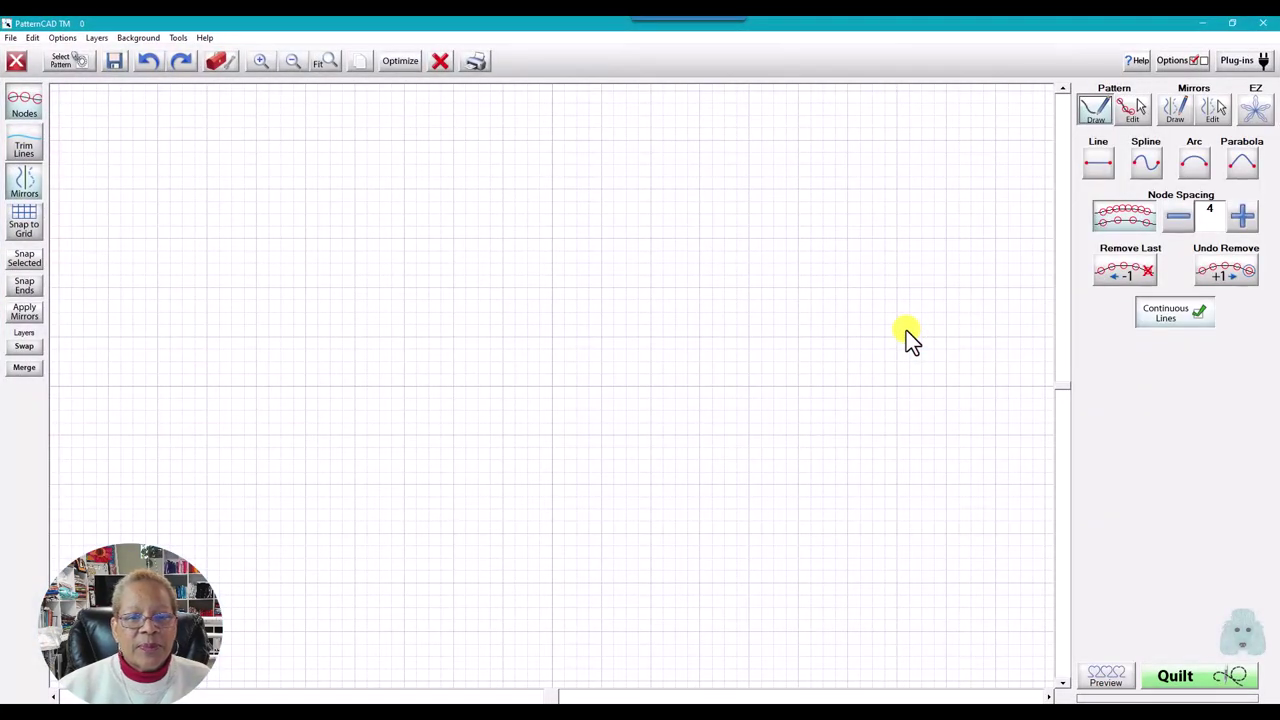
{"action": "left_click", "coordinate": [140, 38]}
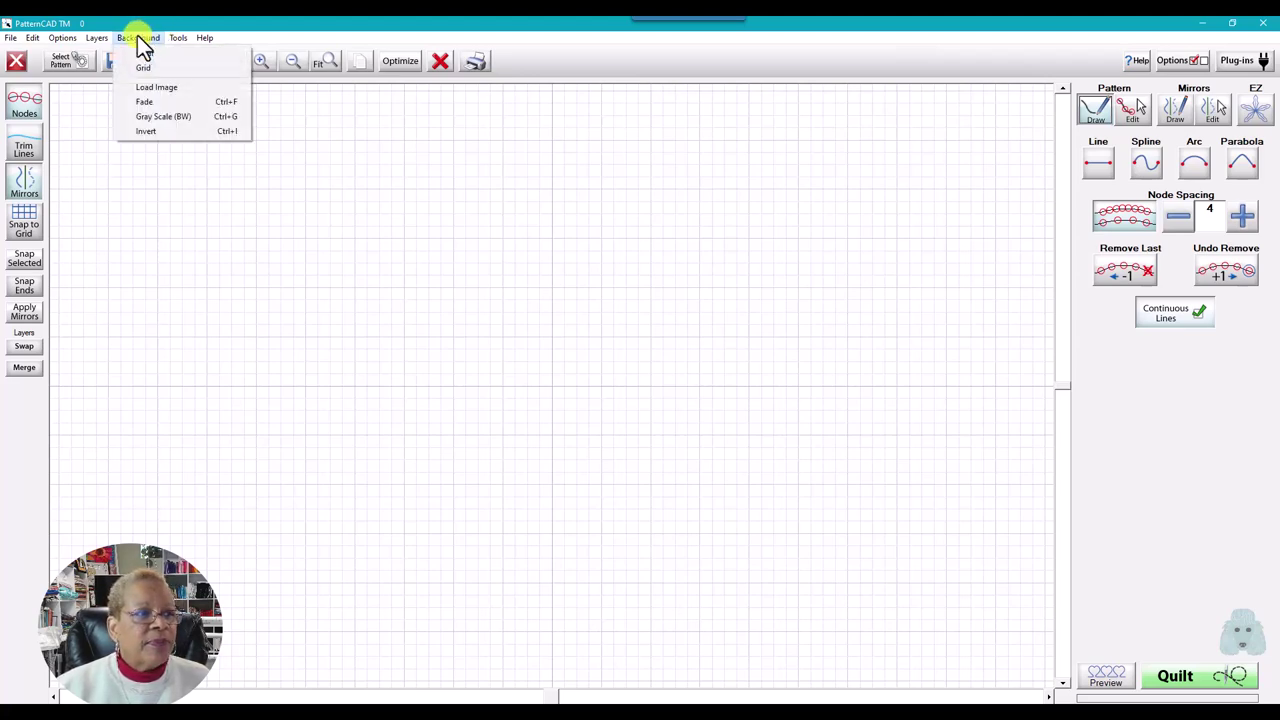
{"action": "left_click", "coordinate": [150, 88]}
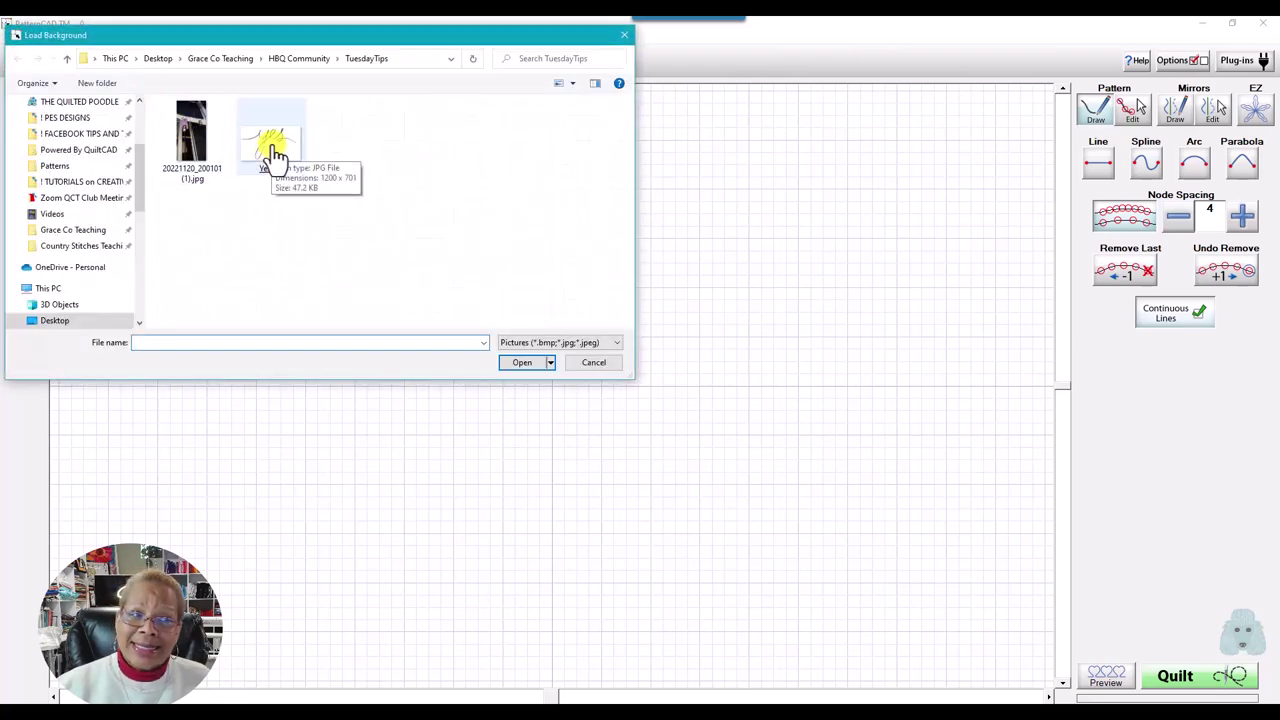
{"action": "double_click", "coordinate": [270, 150]}
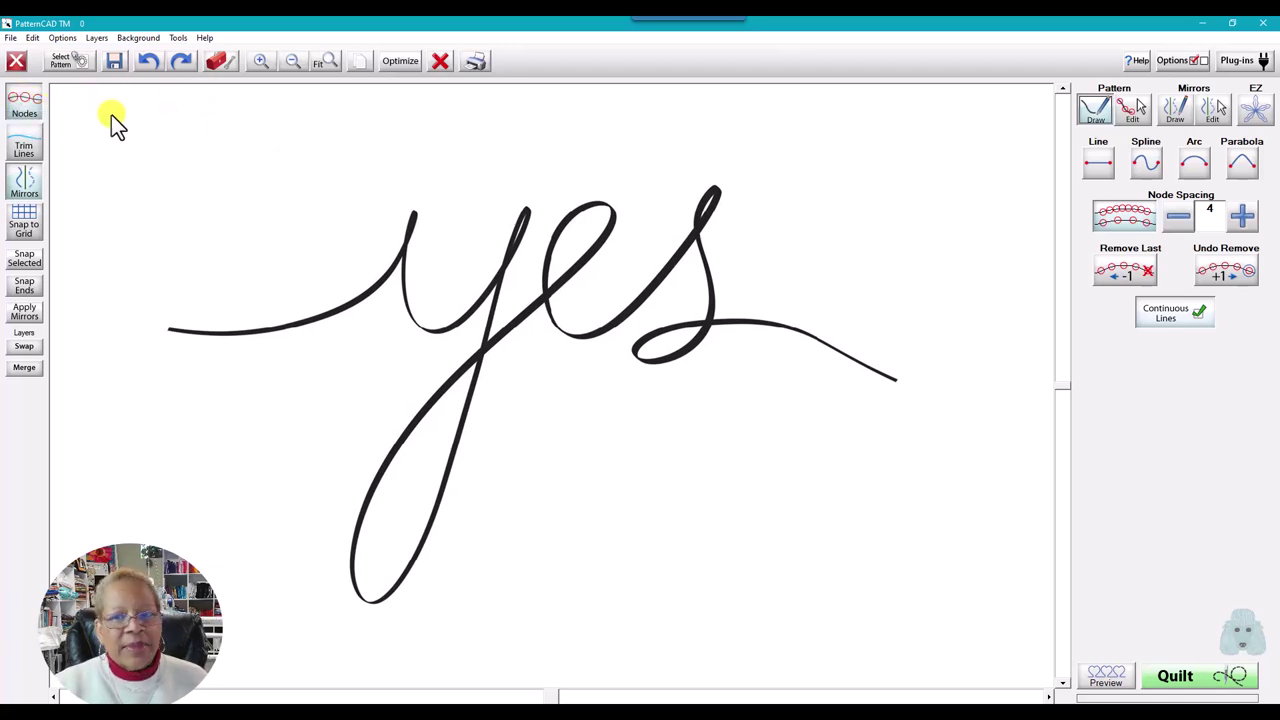
Switch to Pattern Draw and raise the node spacing from 1 to 2
{"action": "left_click", "coordinate": [1090, 112]}
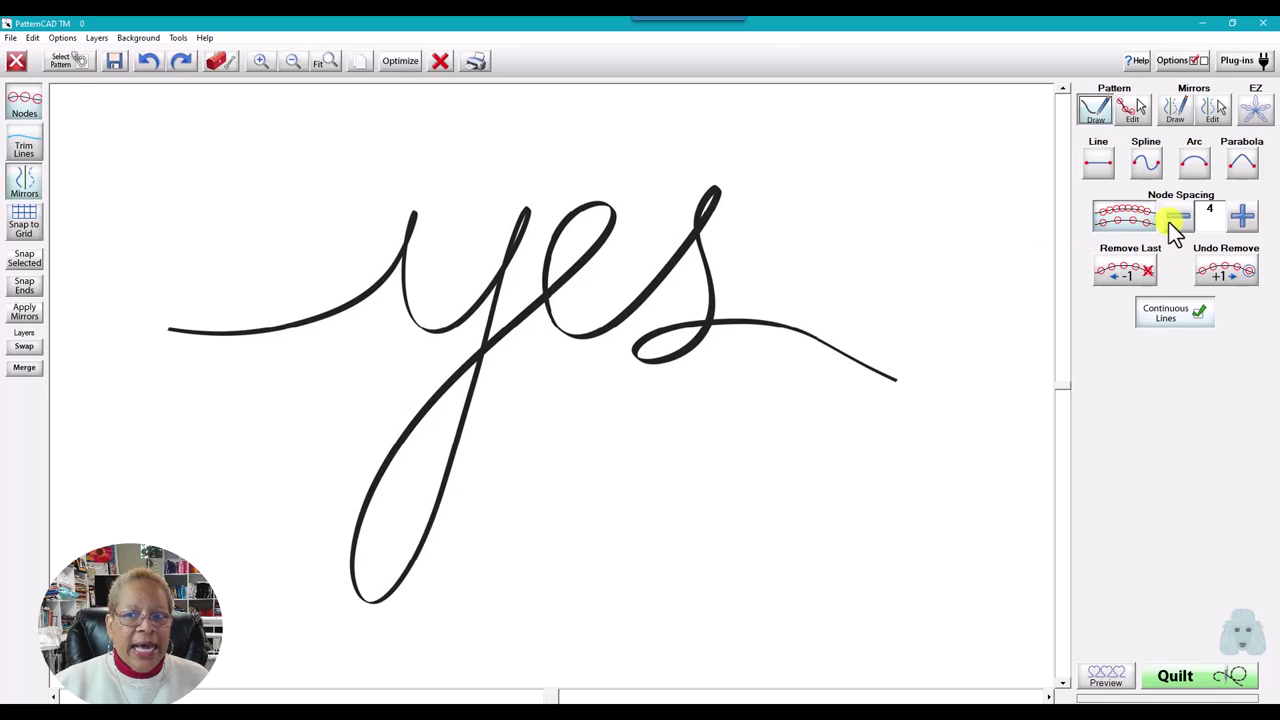
{"action": "left_click", "coordinate": [1243, 228]}
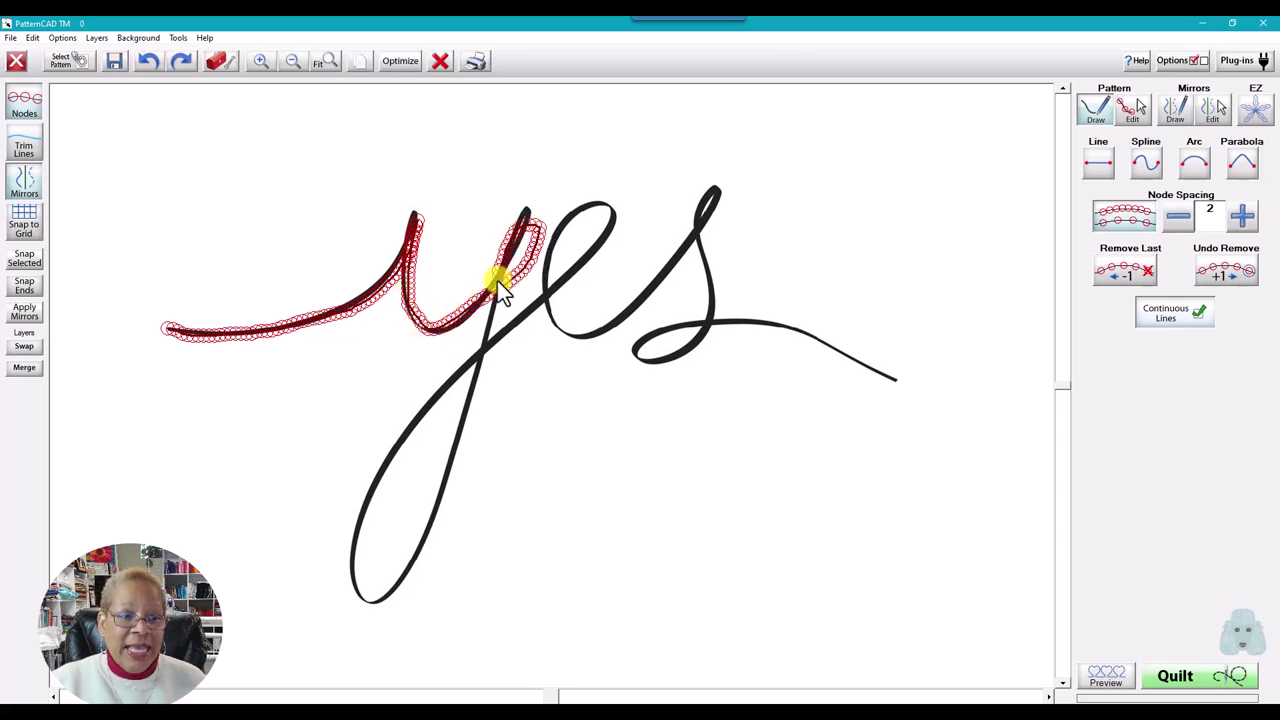
Trace the y descender and loop, the e, and the s out along its tail
{"action": "left_click_drag", "start_coordinate": [474, 406], "coordinate": [451, 472]}
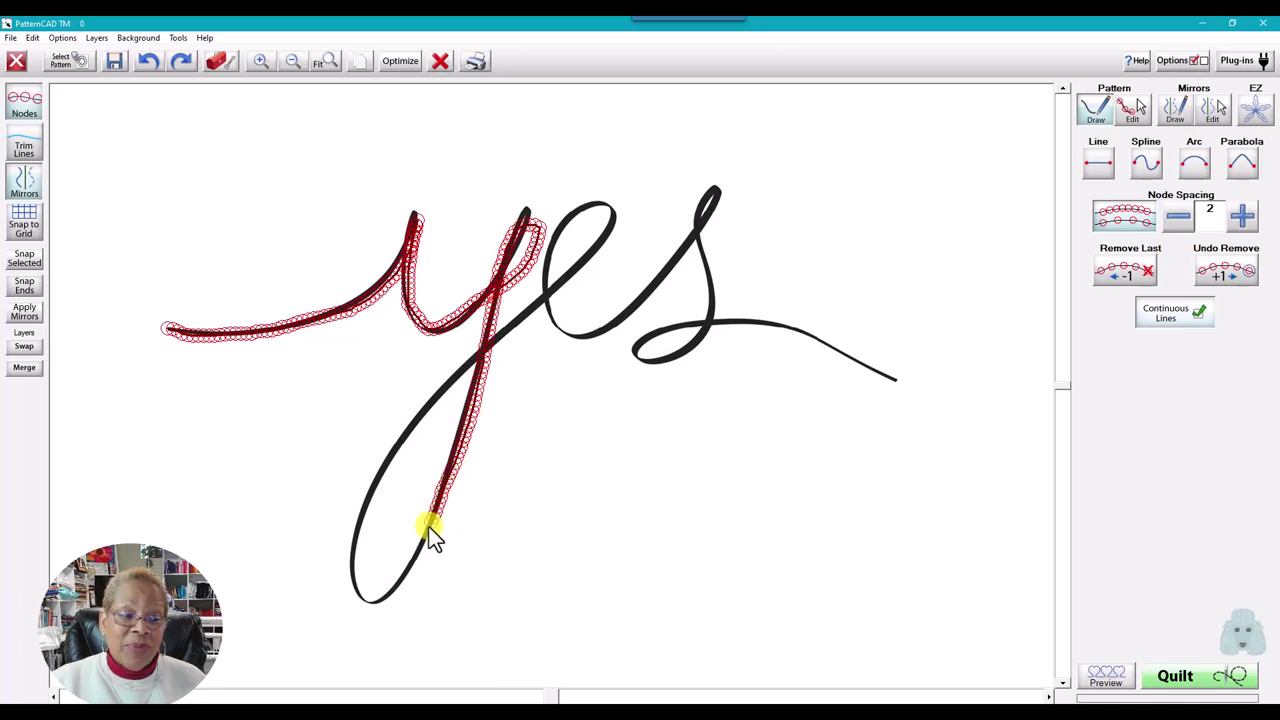
{"action": "mouse_move", "coordinate": [375, 594]}
{"action": "left_mouse_down"}
{"action": "mouse_move", "coordinate": [357, 591]}
{"action": "mouse_move", "coordinate": [359, 539]}
{"action": "left_mouse_up"}
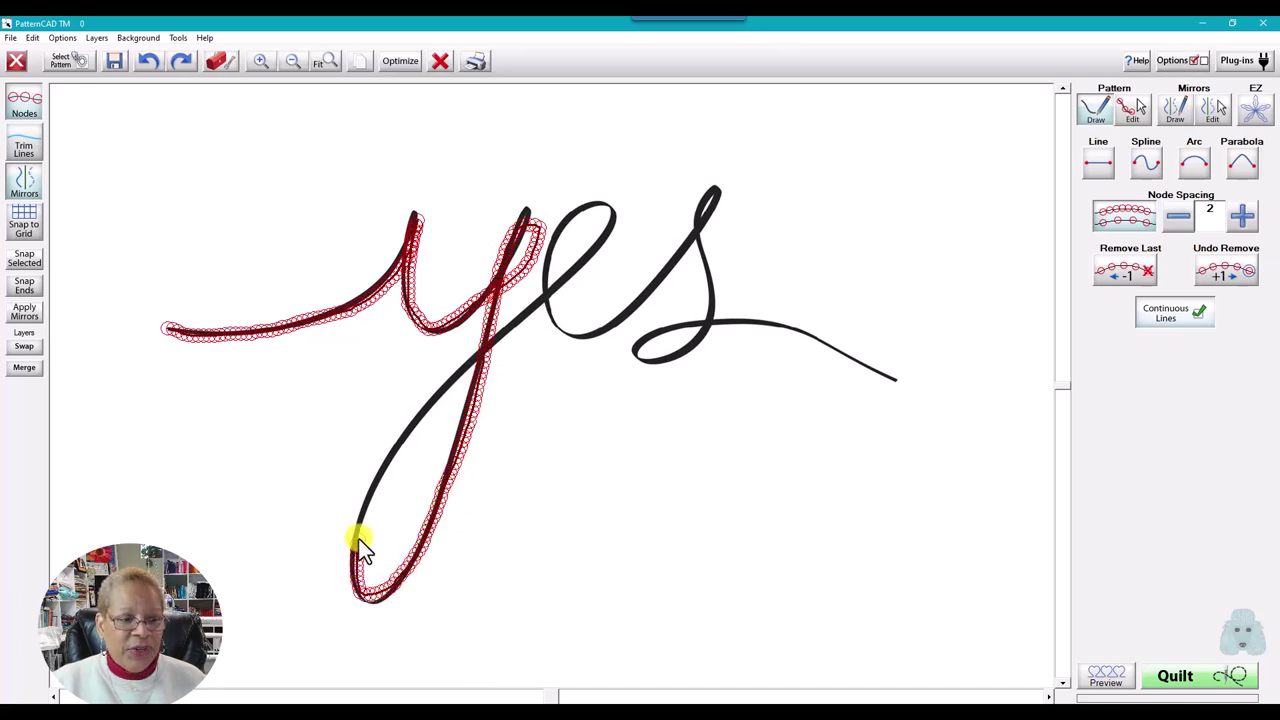
{"action": "left_click_drag", "start_coordinate": [453, 388], "coordinate": [493, 350]}
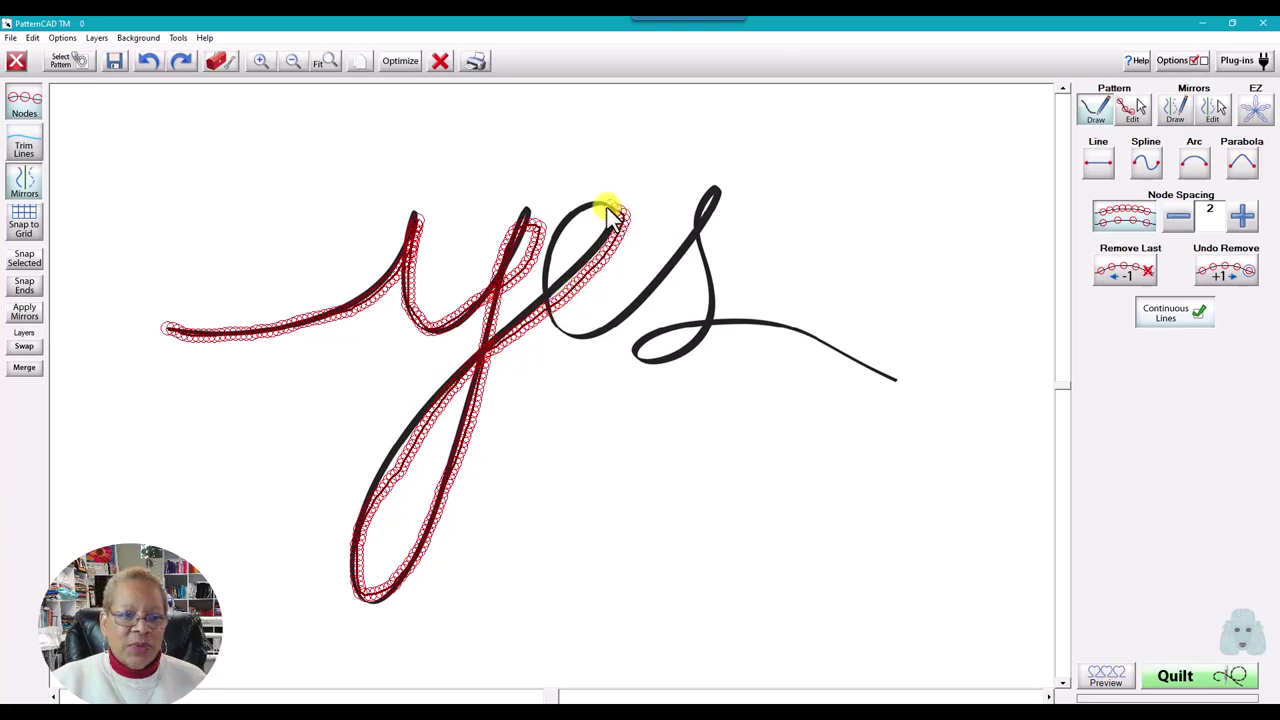
{"action": "left_click_drag", "start_coordinate": [572, 224], "coordinate": [555, 269]}
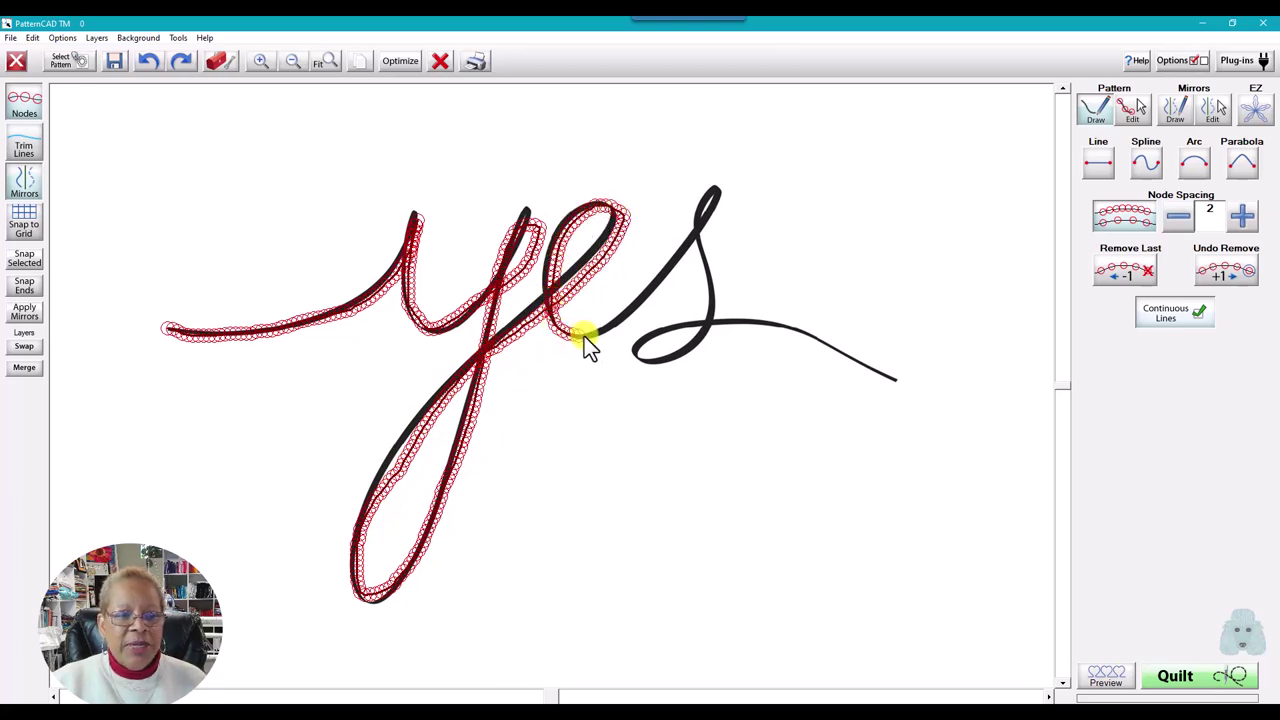
{"action": "left_click_drag", "start_coordinate": [587, 340], "coordinate": [636, 300]}
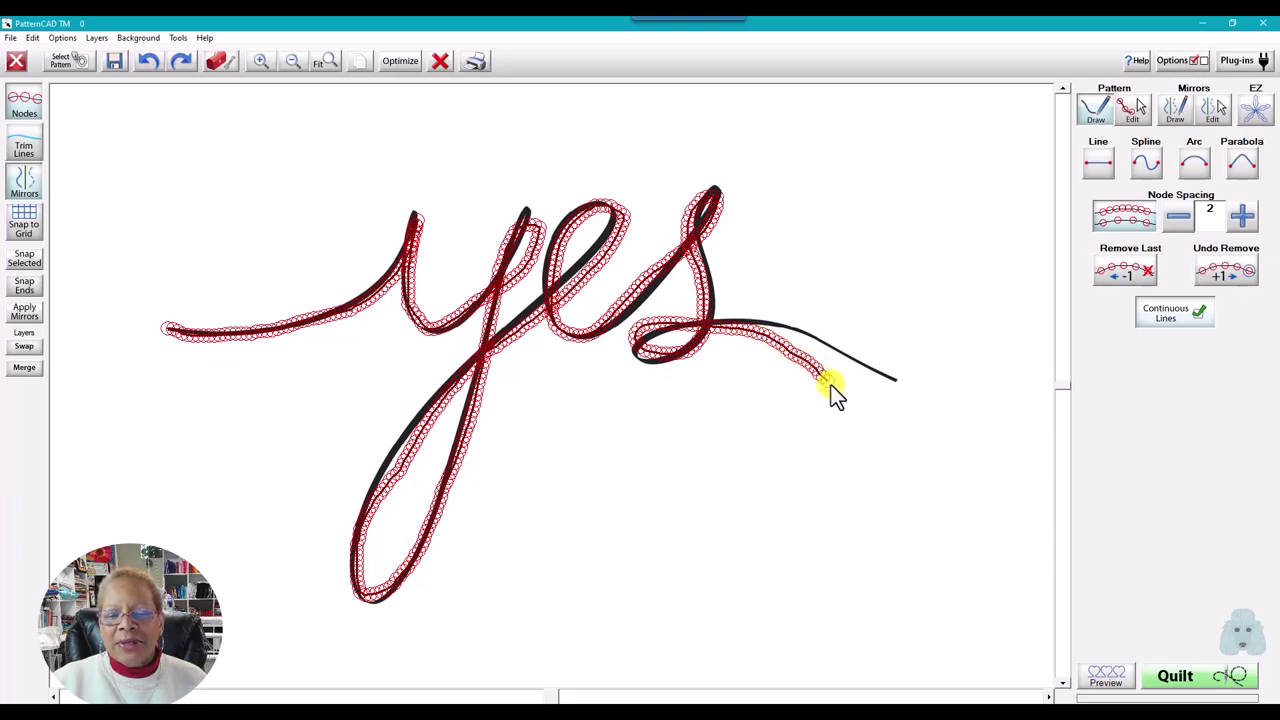
{"action": "left_click_drag", "start_coordinate": [831, 385], "coordinate": [855, 398]}
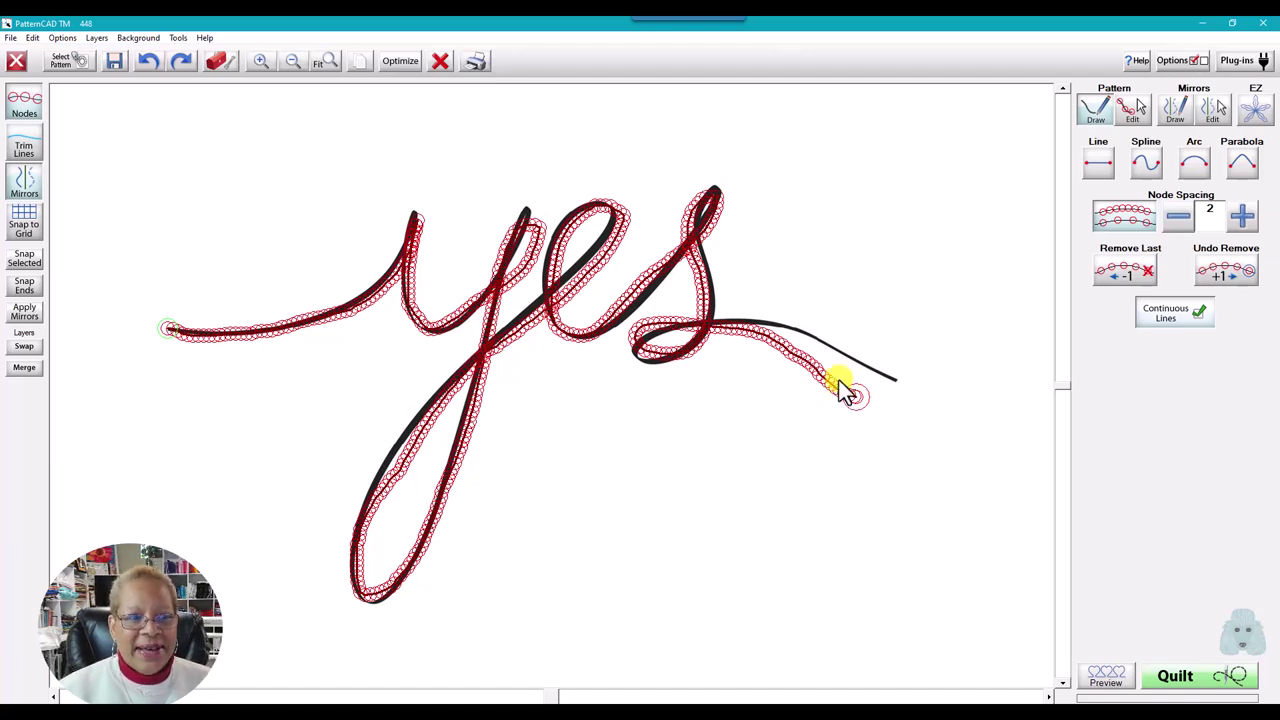
In Pattern Edit, select all nodes of the yes line and simplify it
{"action": "left_click", "coordinate": [1134, 112]}
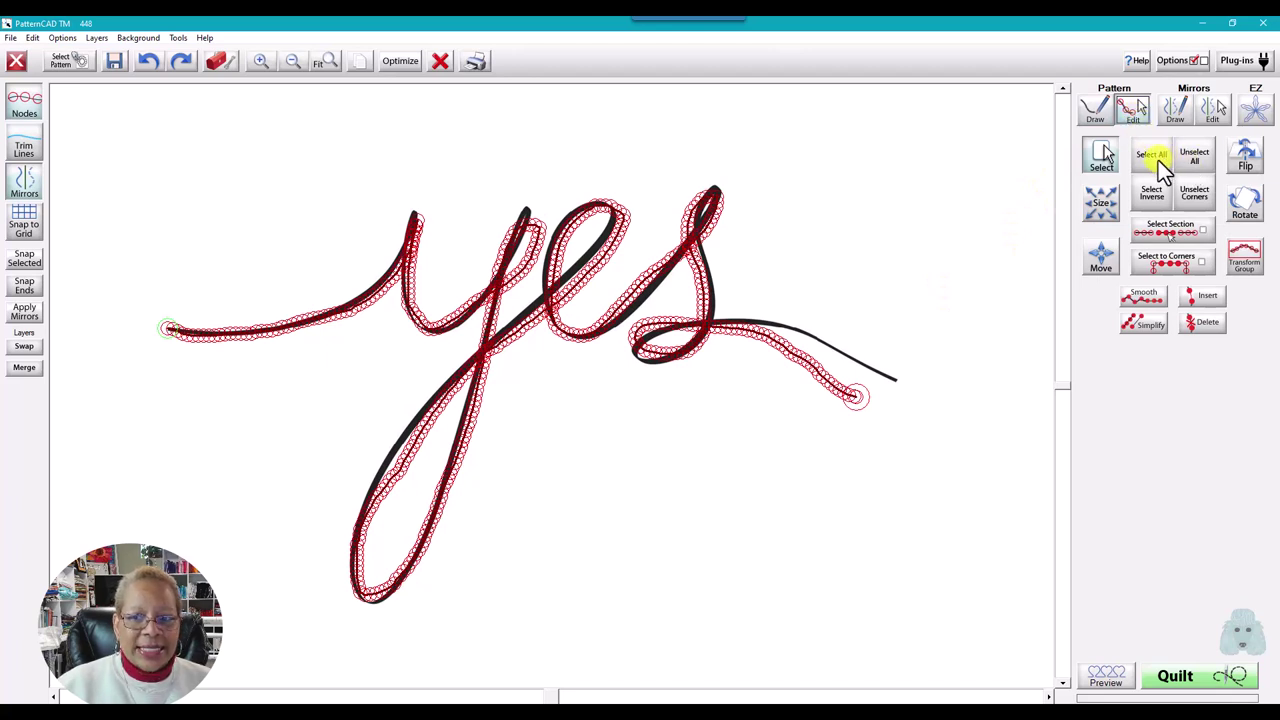
{"action": "left_click", "coordinate": [1157, 160]}
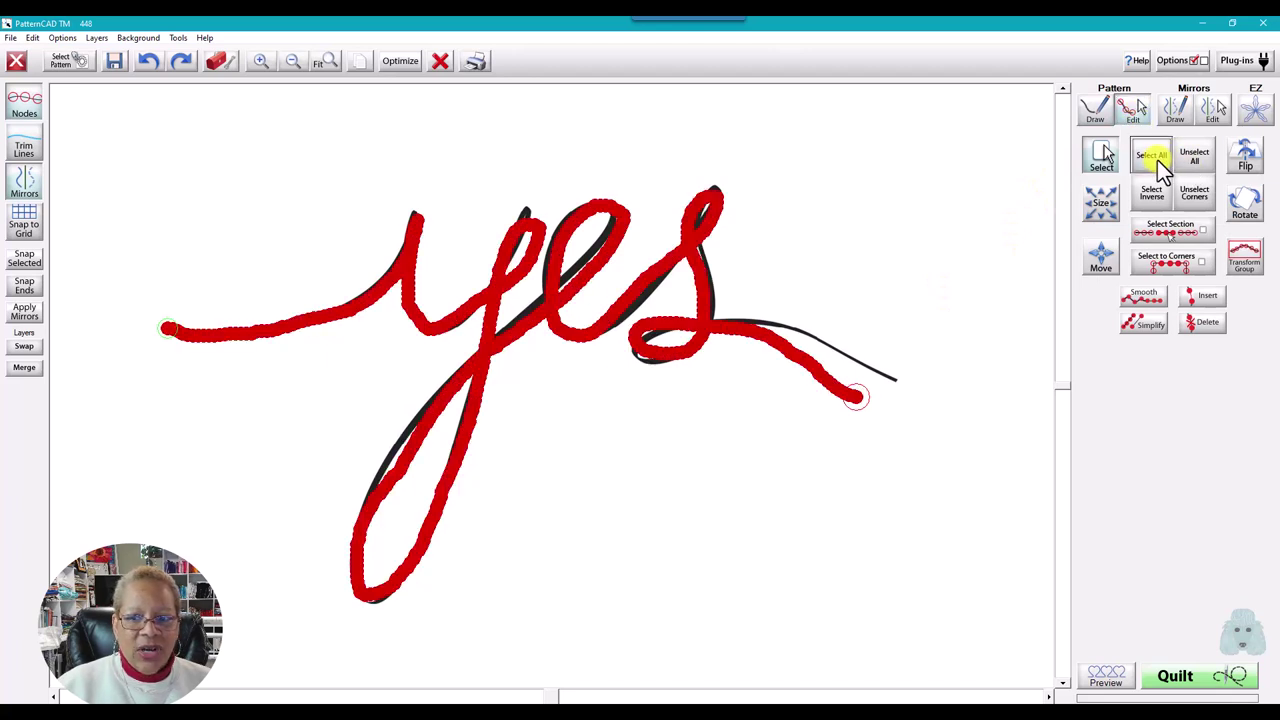
{"action": "left_click", "coordinate": [1151, 327]}
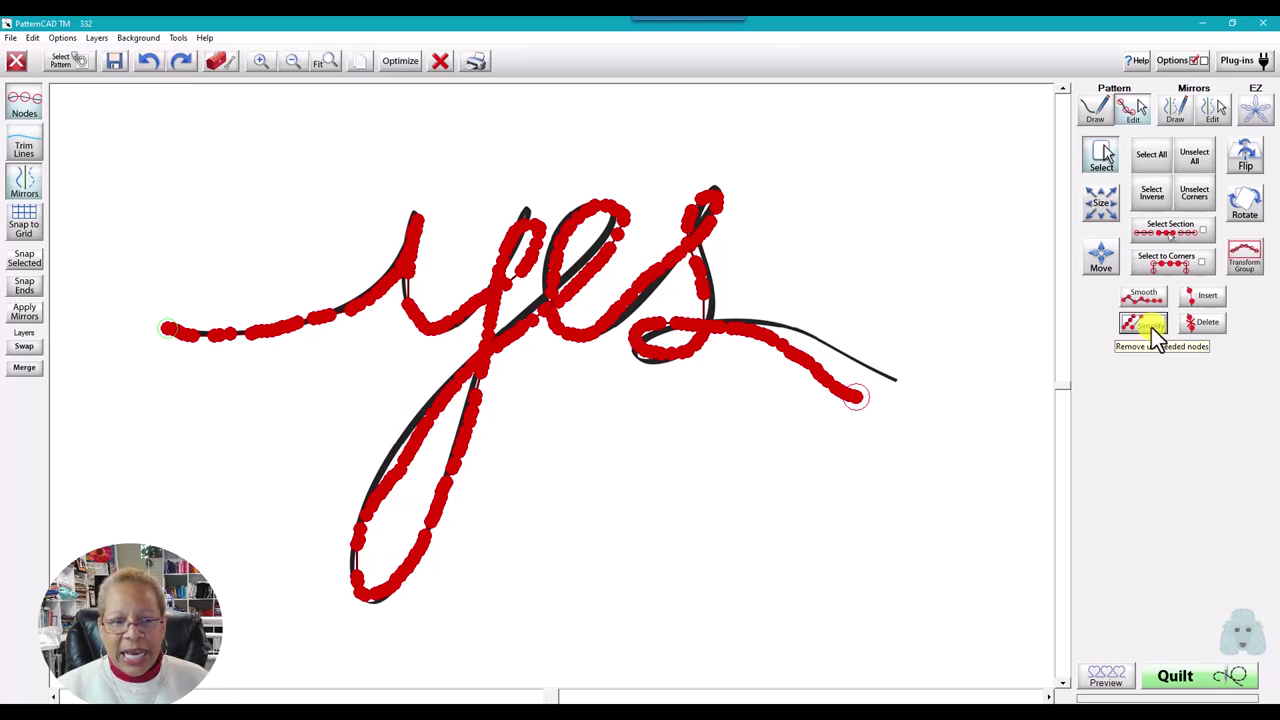
{"action": "left_click", "coordinate": [1165, 160]}
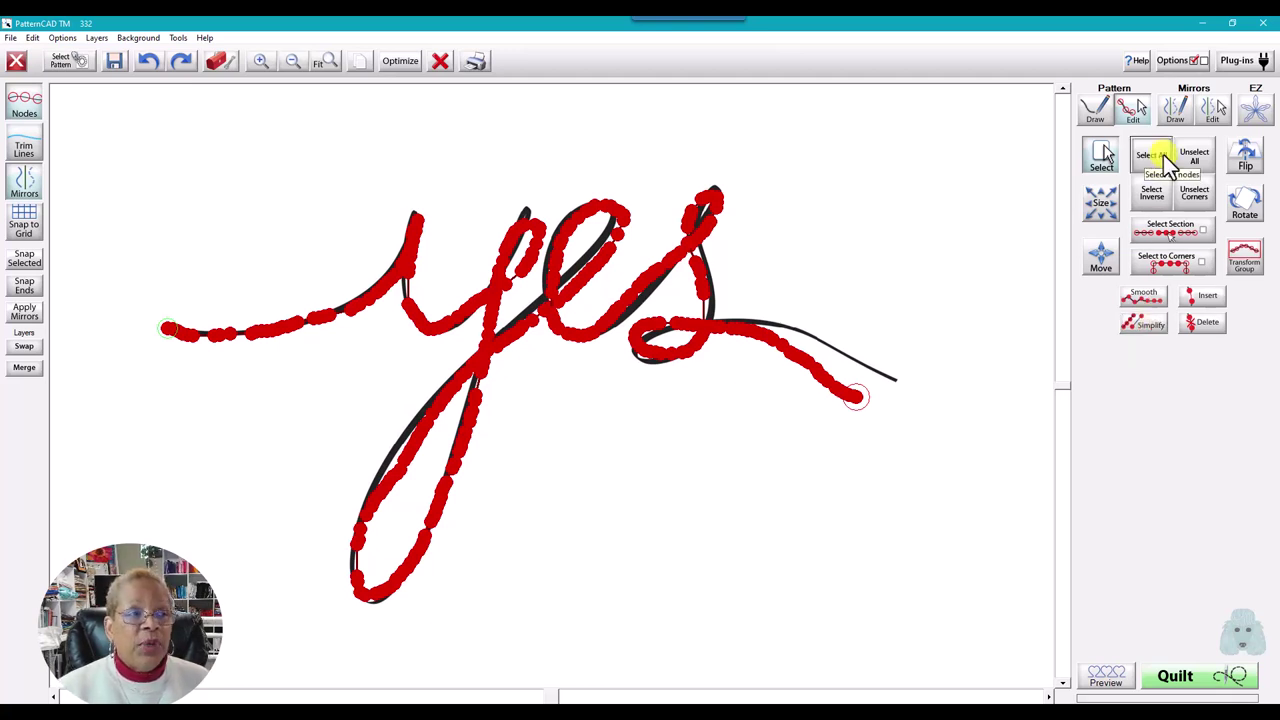
Clear the background image and turn the node markers off
{"action": "left_click", "coordinate": [142, 39]}
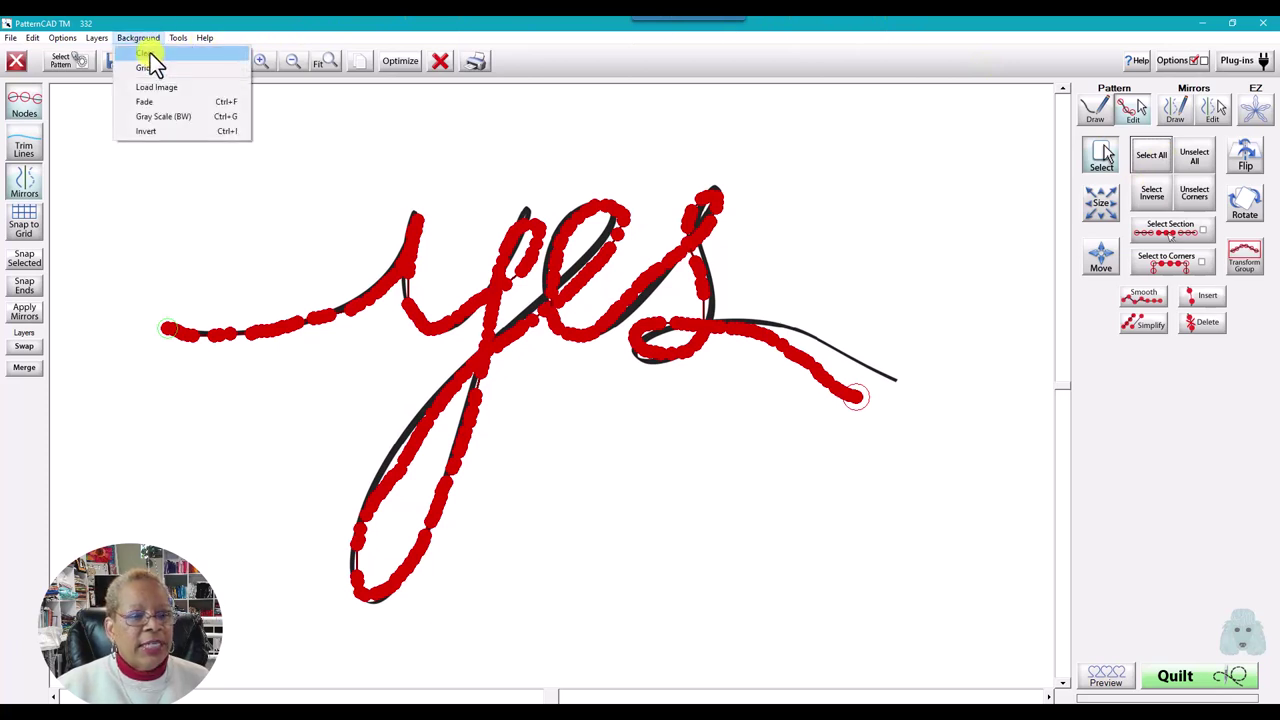
{"action": "left_click", "coordinate": [148, 54]}
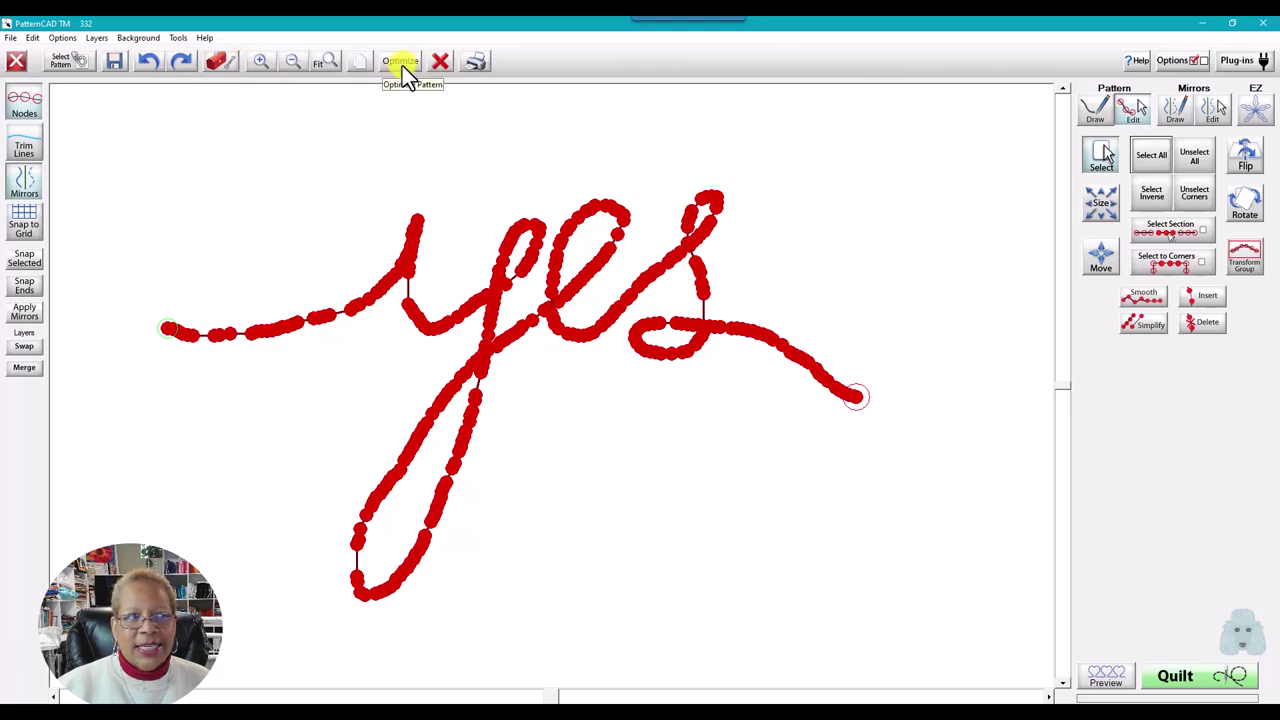
{"action": "left_click", "coordinate": [24, 105]}
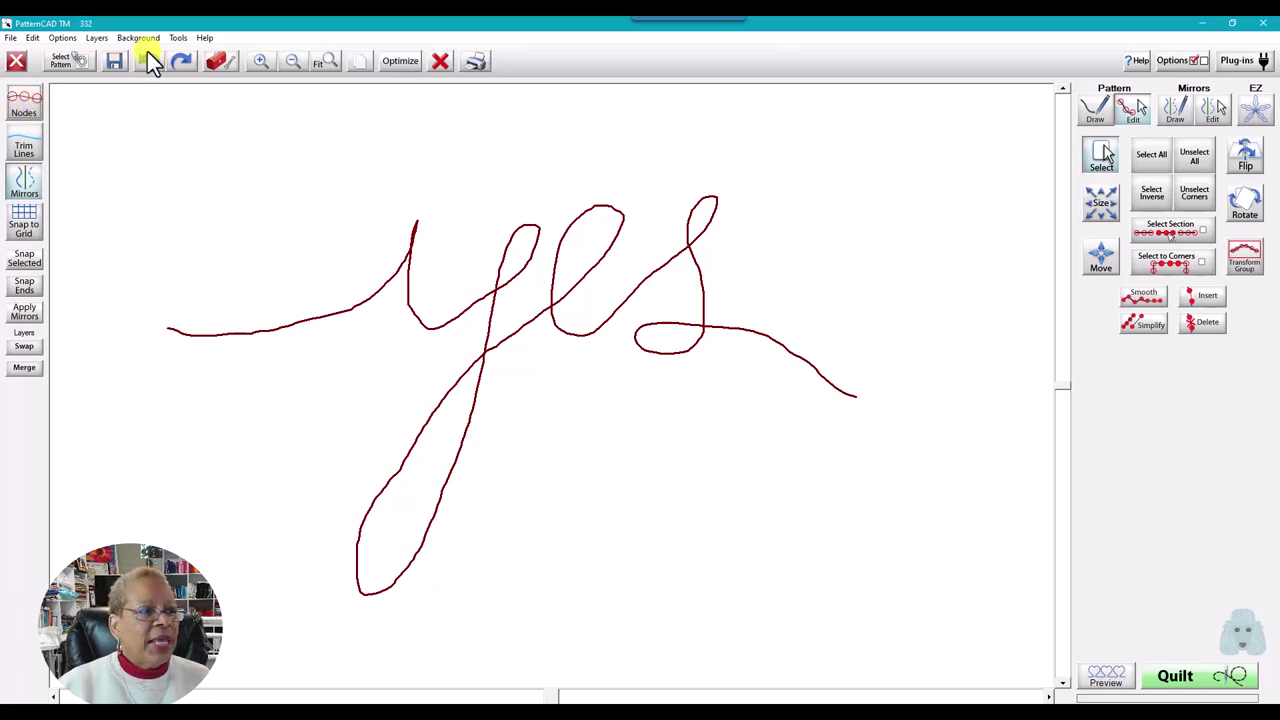
With nodes shown, apply Smooth five times, then toggle the node markers off and on to check the curve
{"action": "left_click", "coordinate": [30, 100]}
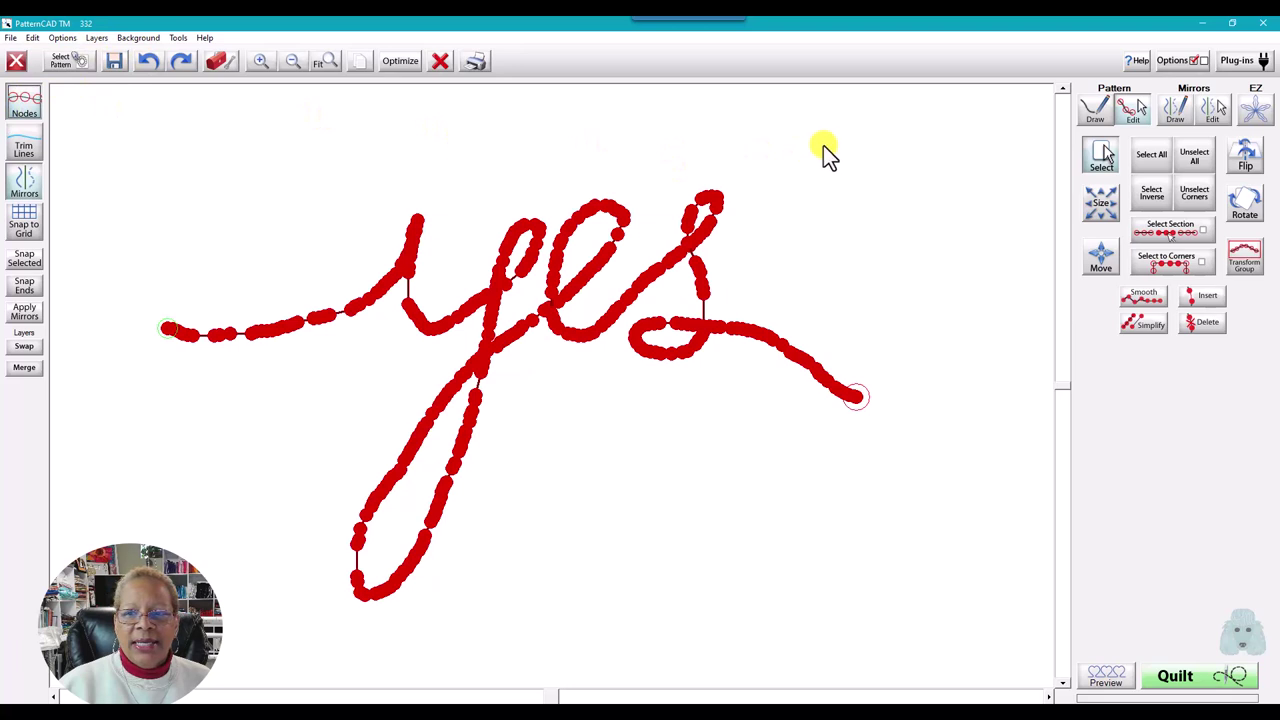
{"action": "left_click", "coordinate": [1142, 297]}
{"action": "left_click", "coordinate": [1145, 300]}
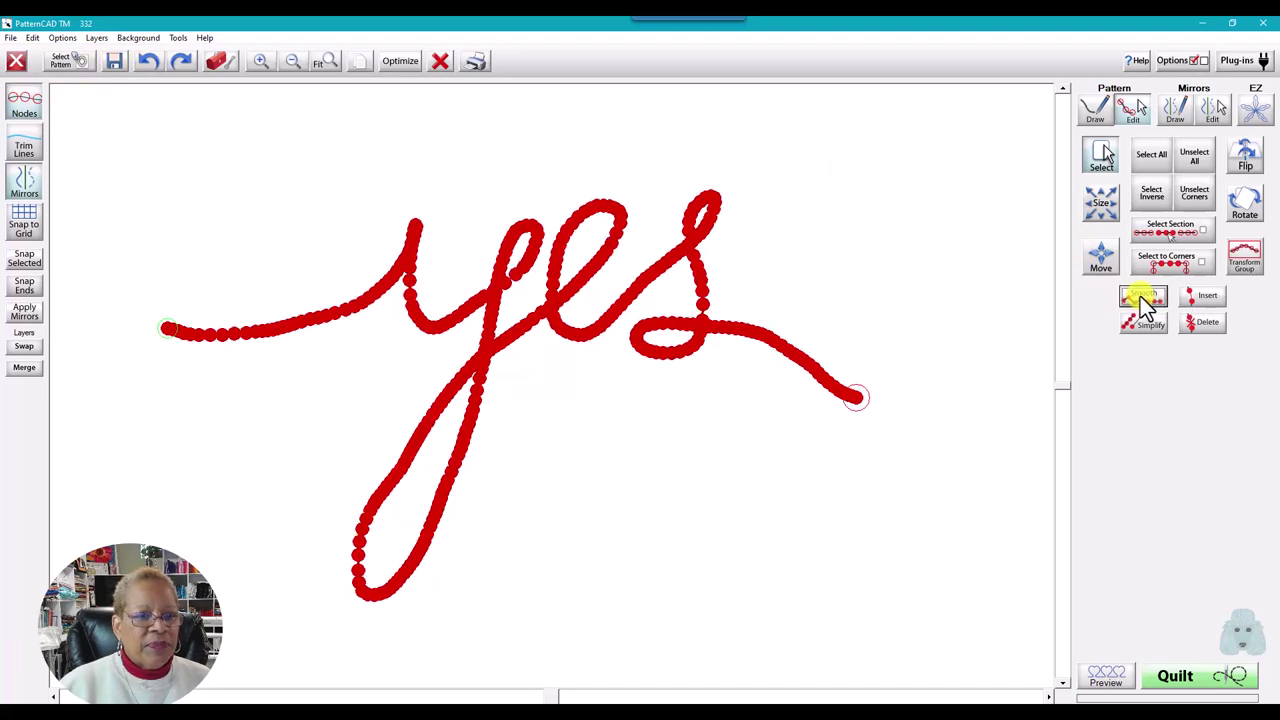
{"action": "left_click", "coordinate": [1145, 300]}
{"action": "left_click", "coordinate": [1145, 302]}
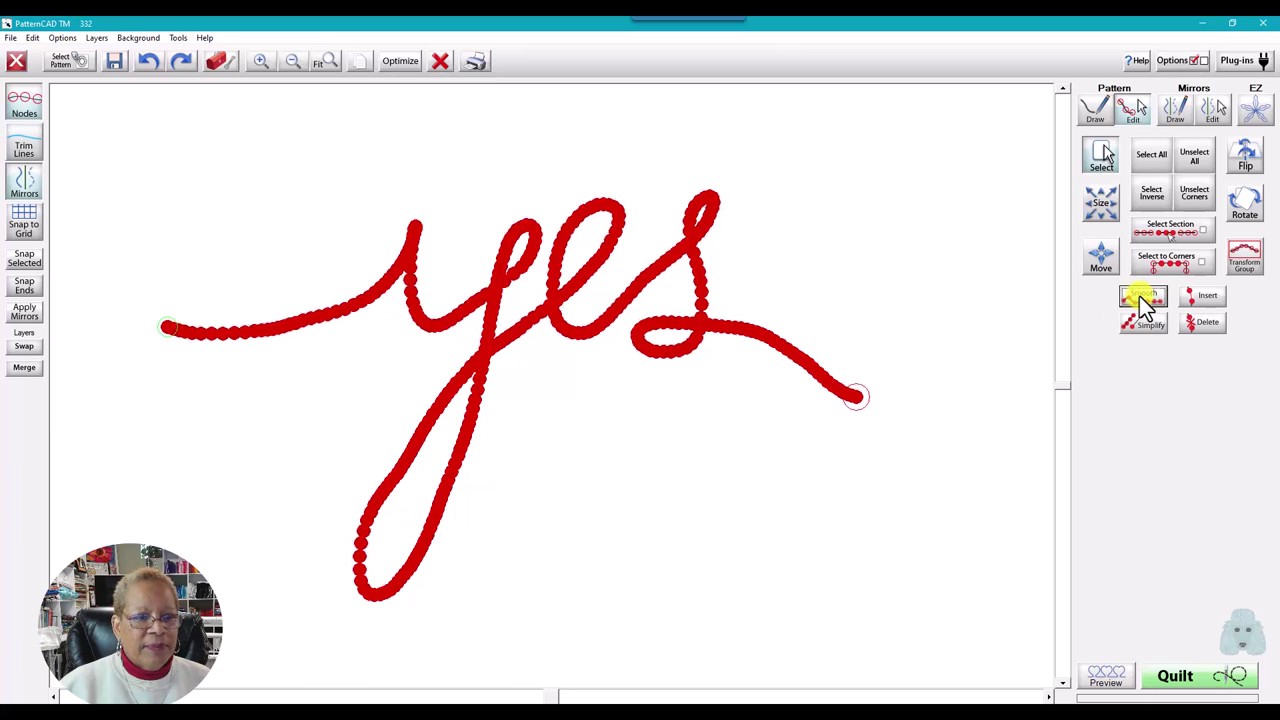
{"action": "left_click", "coordinate": [1140, 296]}
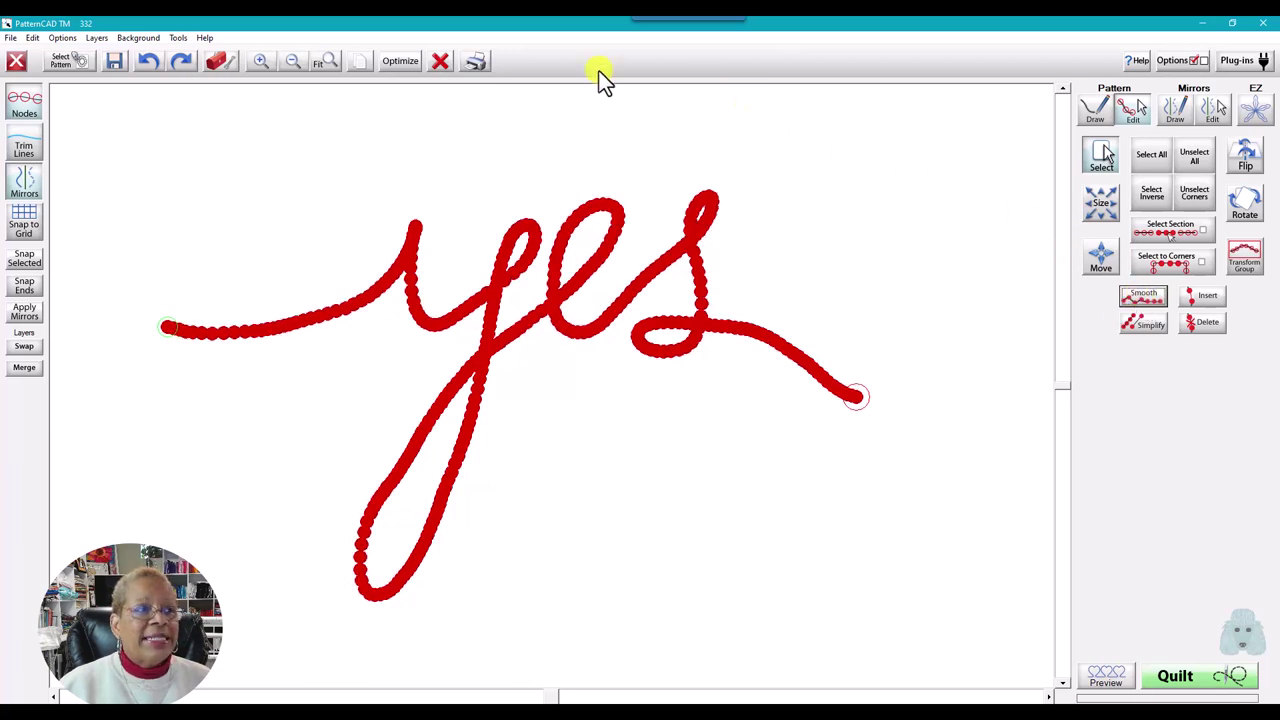
{"action": "left_click", "coordinate": [29, 104]}
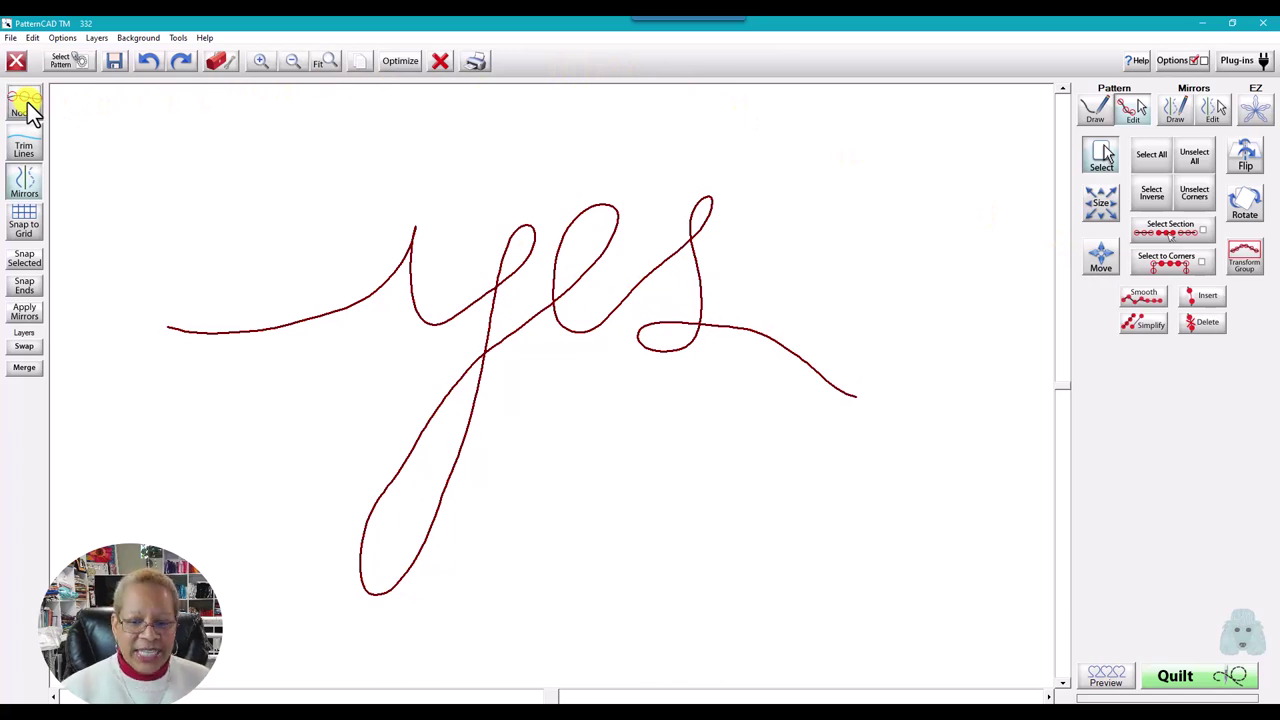
{"action": "left_click", "coordinate": [22, 102]}
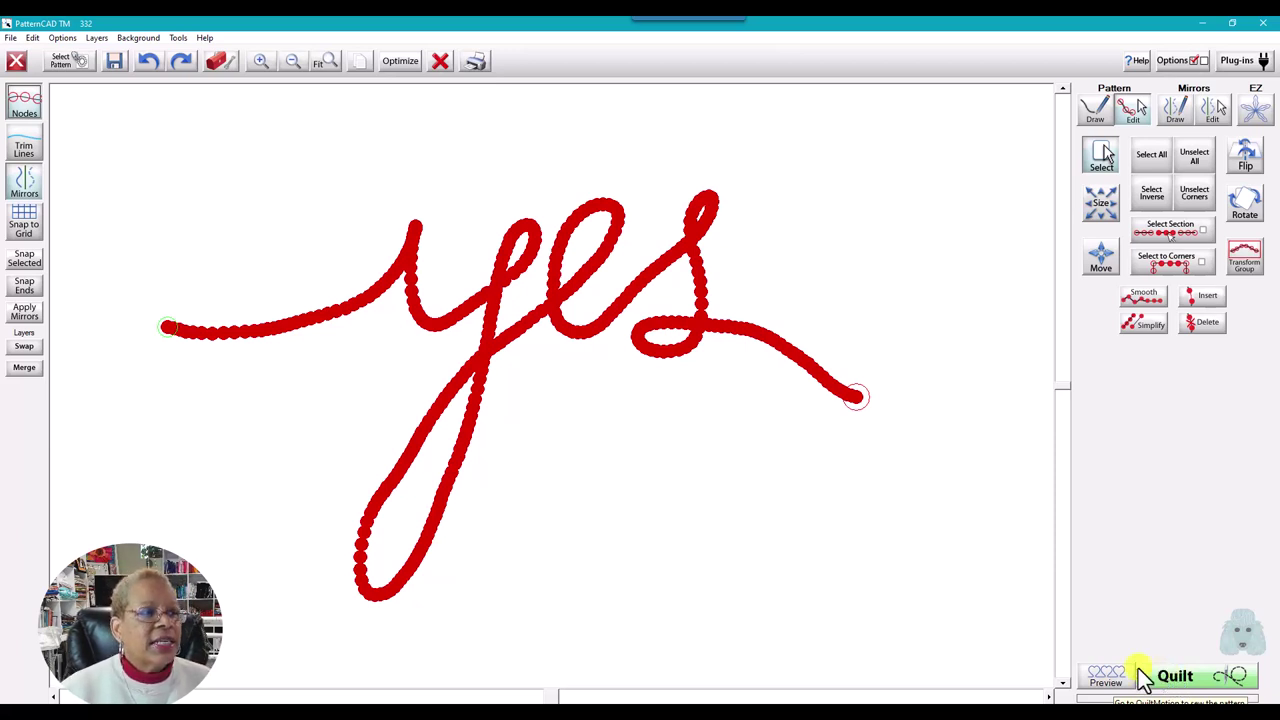
{"action": "left_click", "coordinate": [440, 63]}
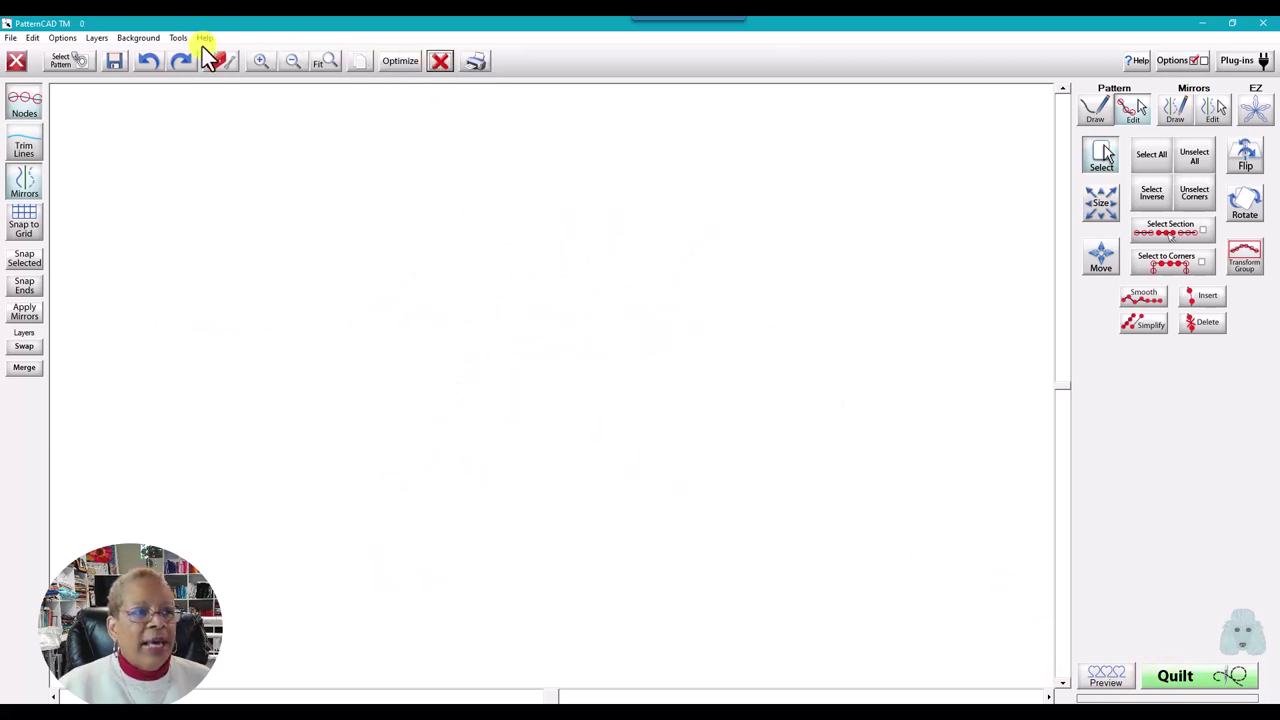
{"action": "left_click", "coordinate": [148, 39]}
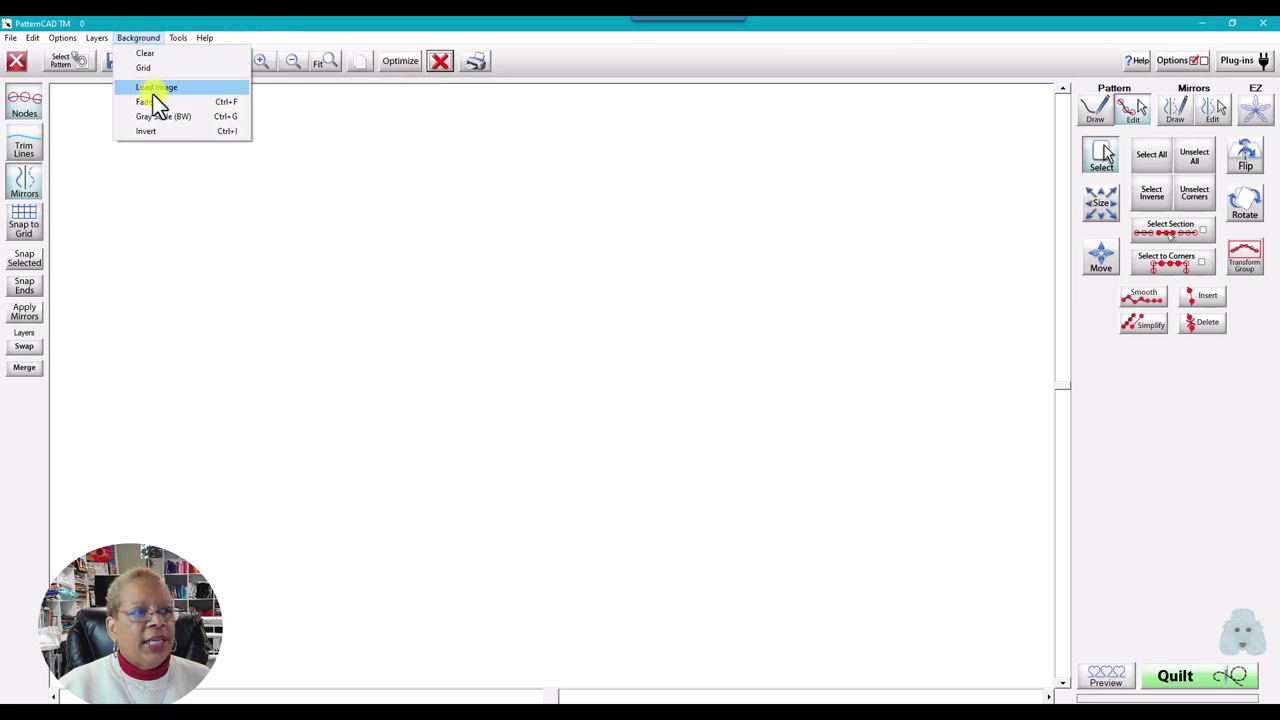
{"action": "left_click", "coordinate": [156, 88]}
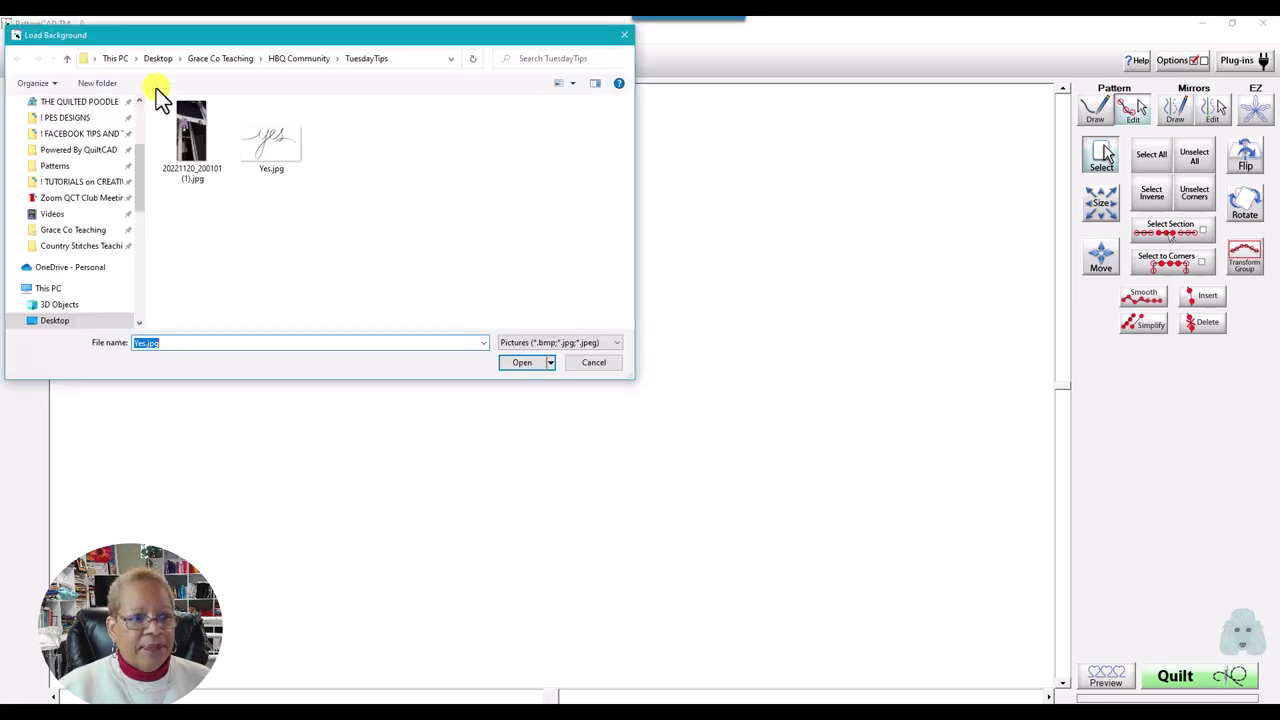
{"action": "double_click", "coordinate": [270, 142]}
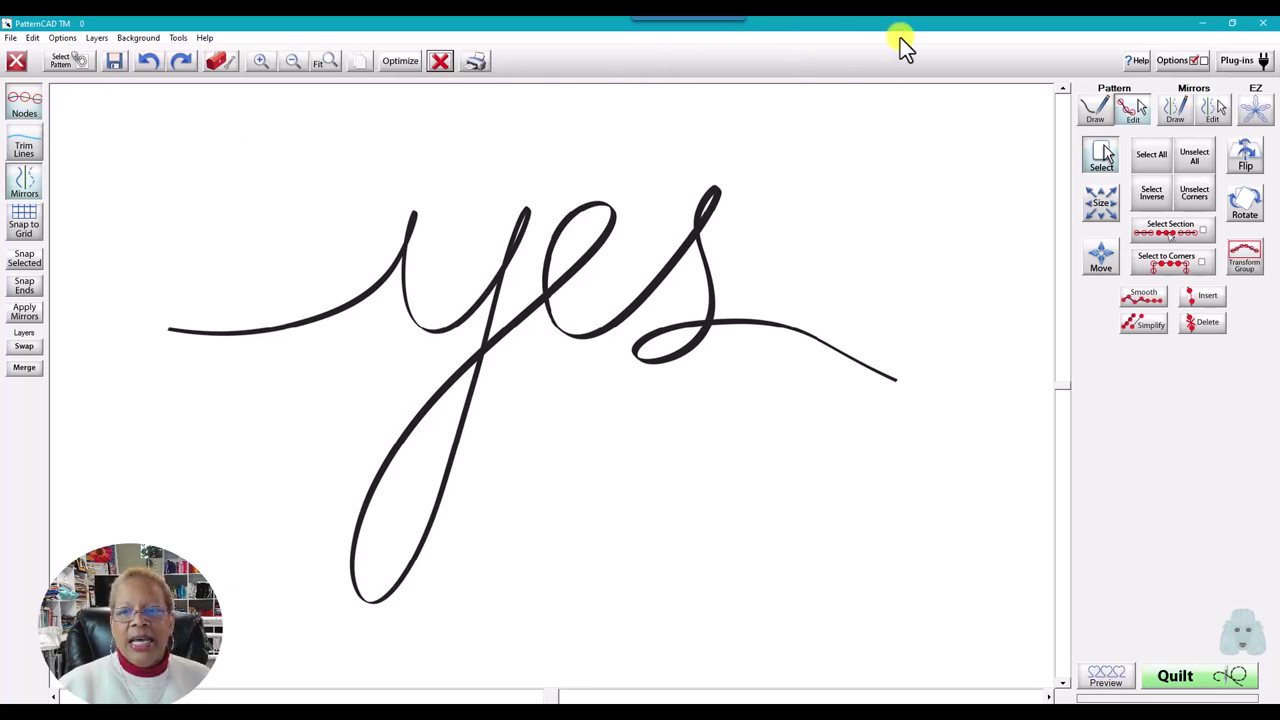
In Spline drawing mode, place nodes from the left tail through both y peaks and its descender loop
{"action": "left_click", "coordinate": [1100, 115]}
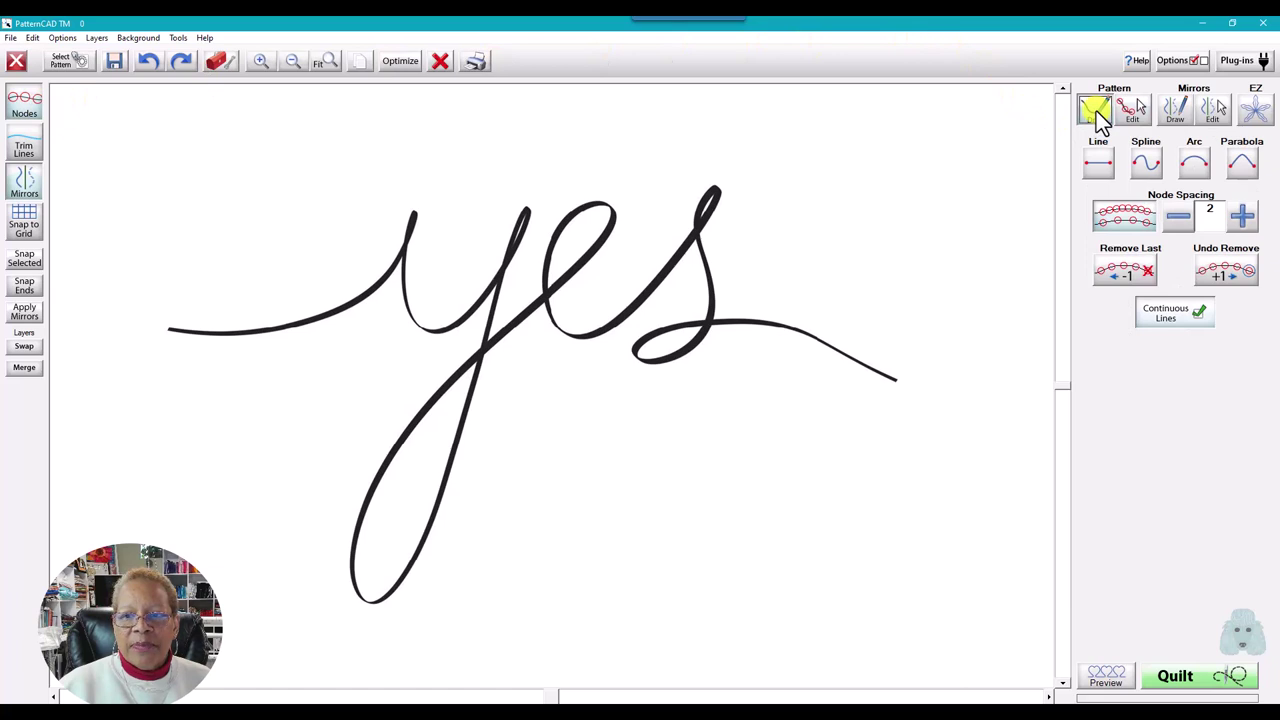
{"action": "left_click", "coordinate": [1147, 165]}
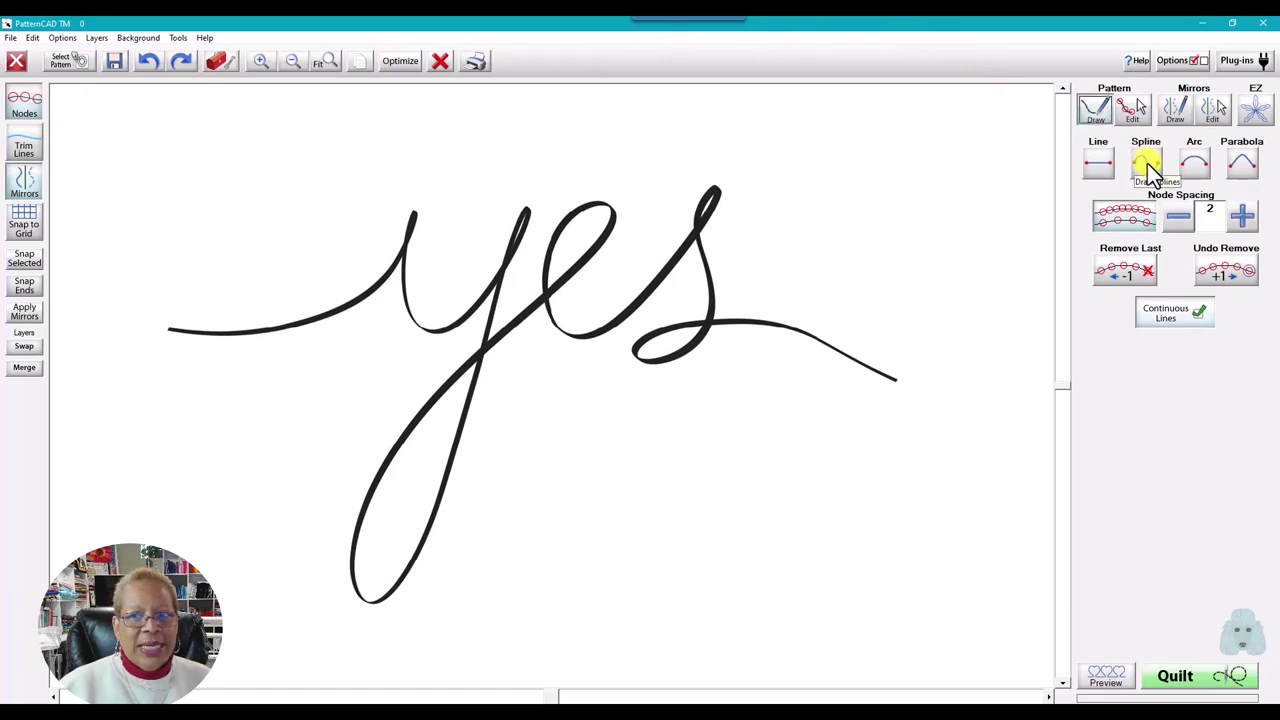
{"action": "left_click", "coordinate": [1150, 168]}
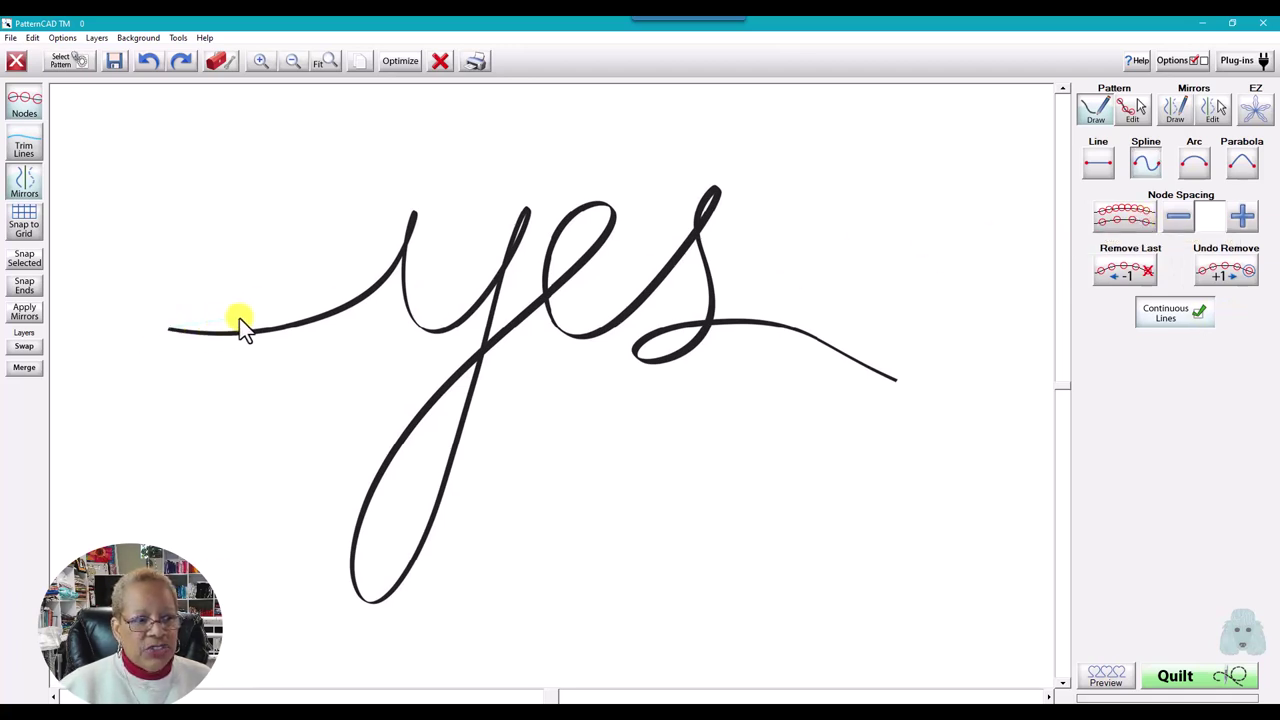
{"action": "left_click", "coordinate": [332, 311]}
{"action": "left_click", "coordinate": [333, 312]}
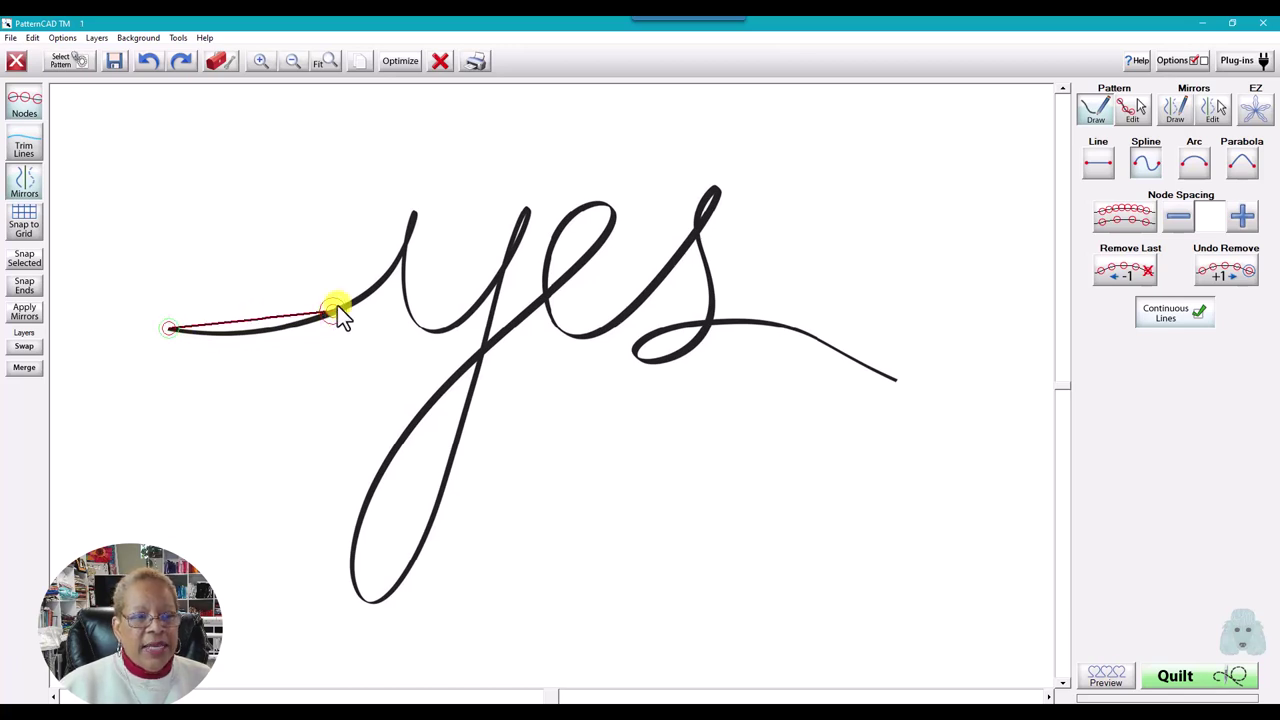
{"action": "left_click", "coordinate": [420, 217]}
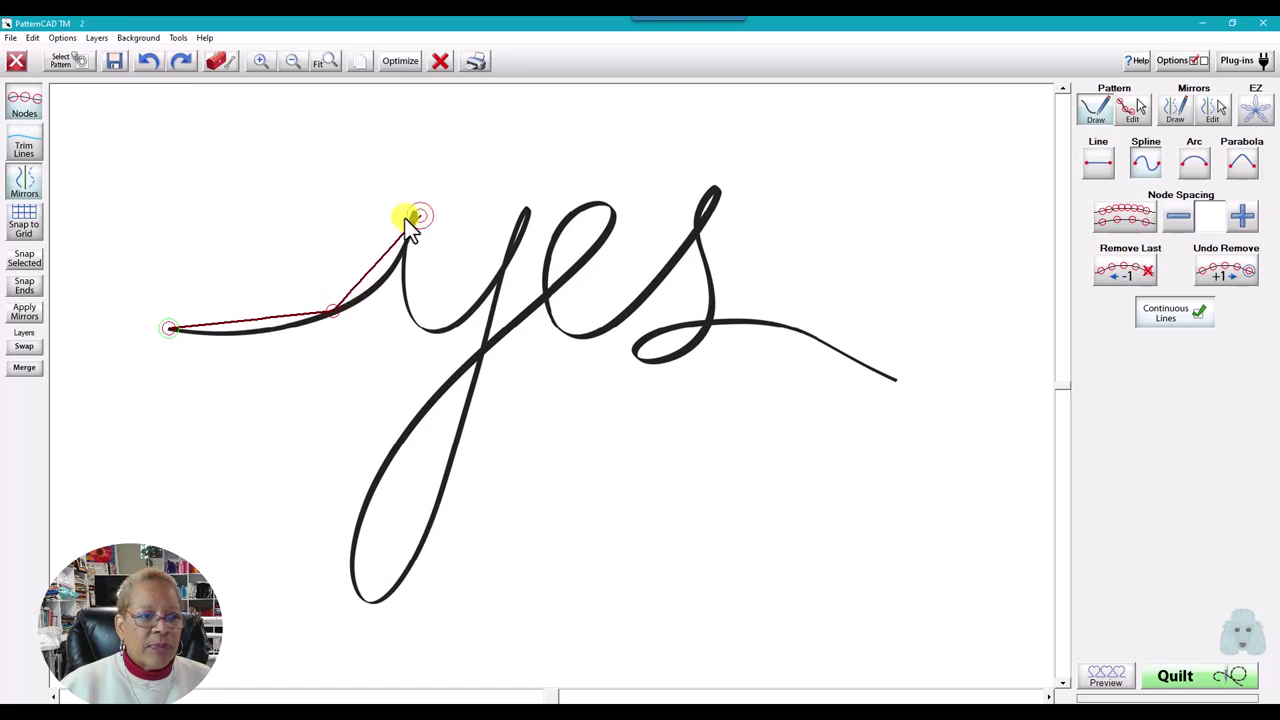
{"action": "left_click", "coordinate": [416, 329]}
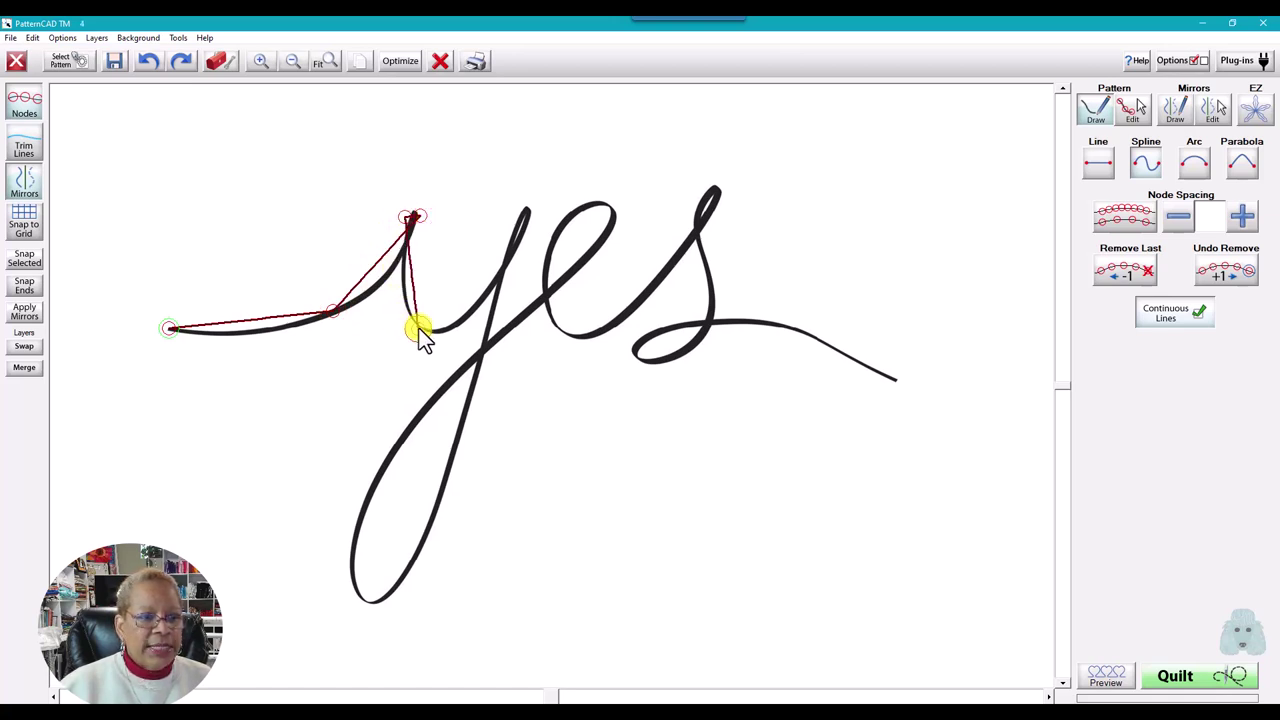
{"action": "left_click", "coordinate": [530, 216]}
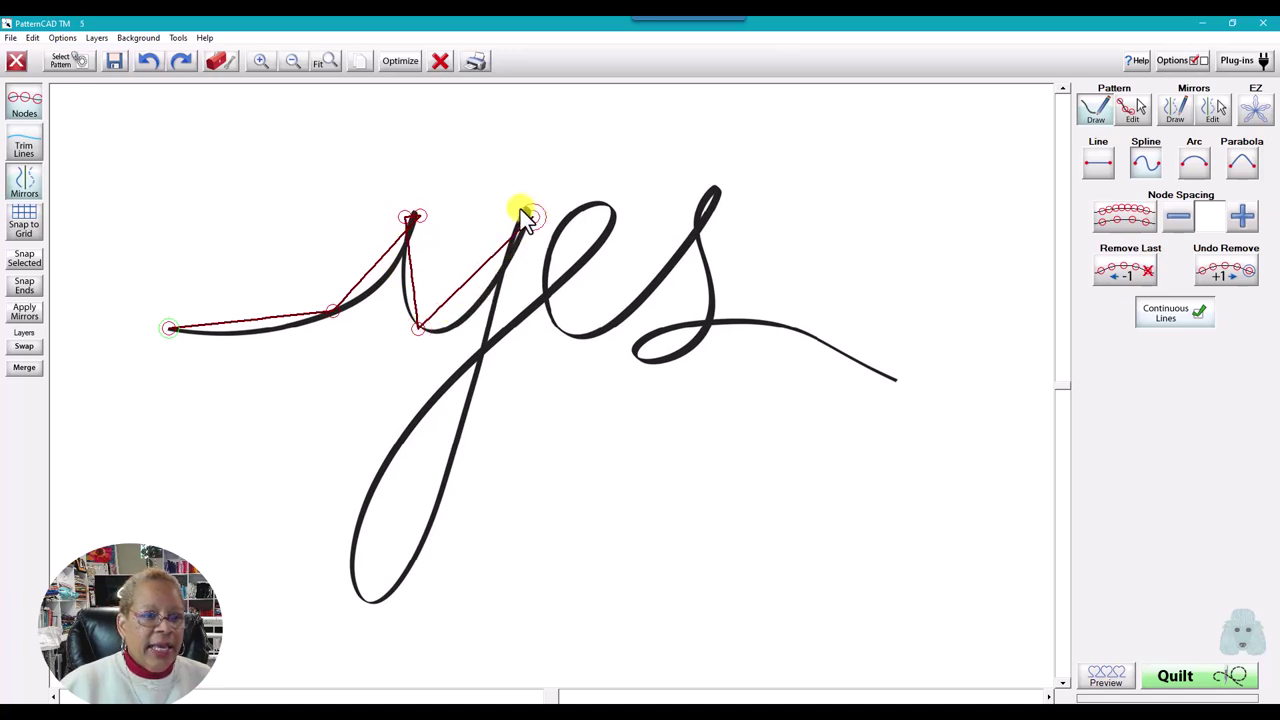
{"action": "left_click", "coordinate": [423, 554]}
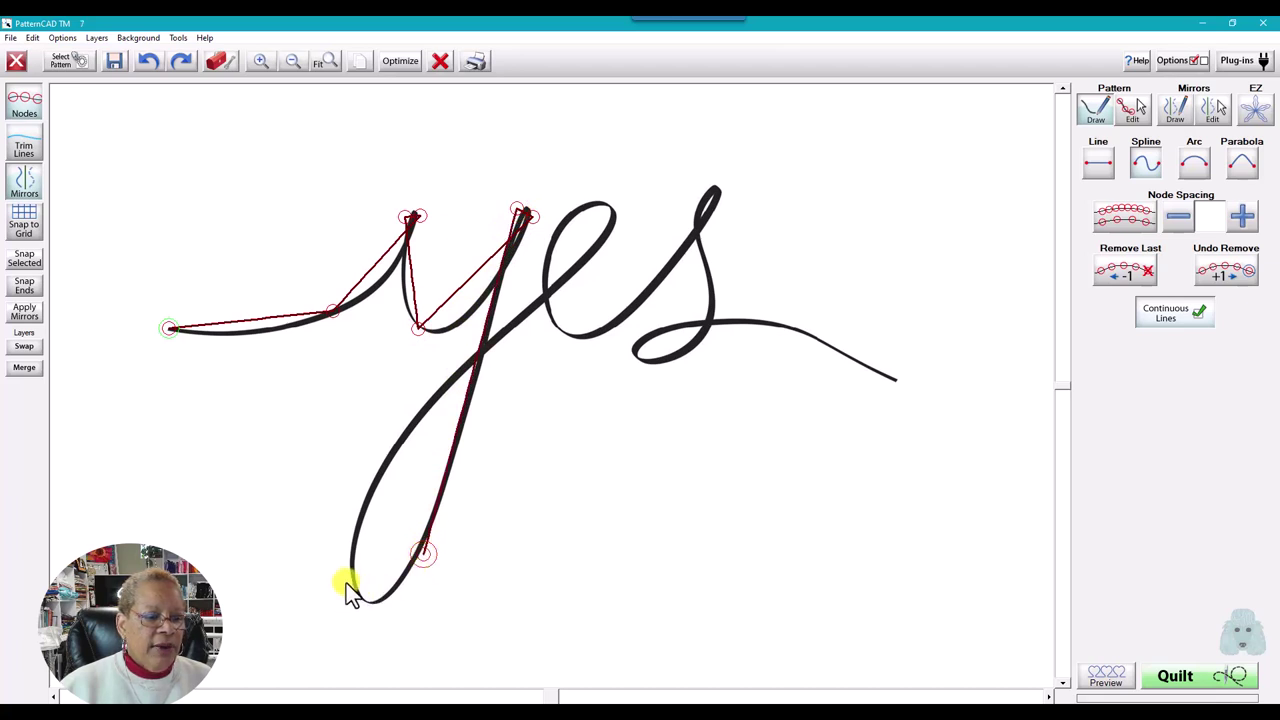
{"action": "left_click", "coordinate": [345, 580]}
{"action": "left_click", "coordinate": [416, 400]}
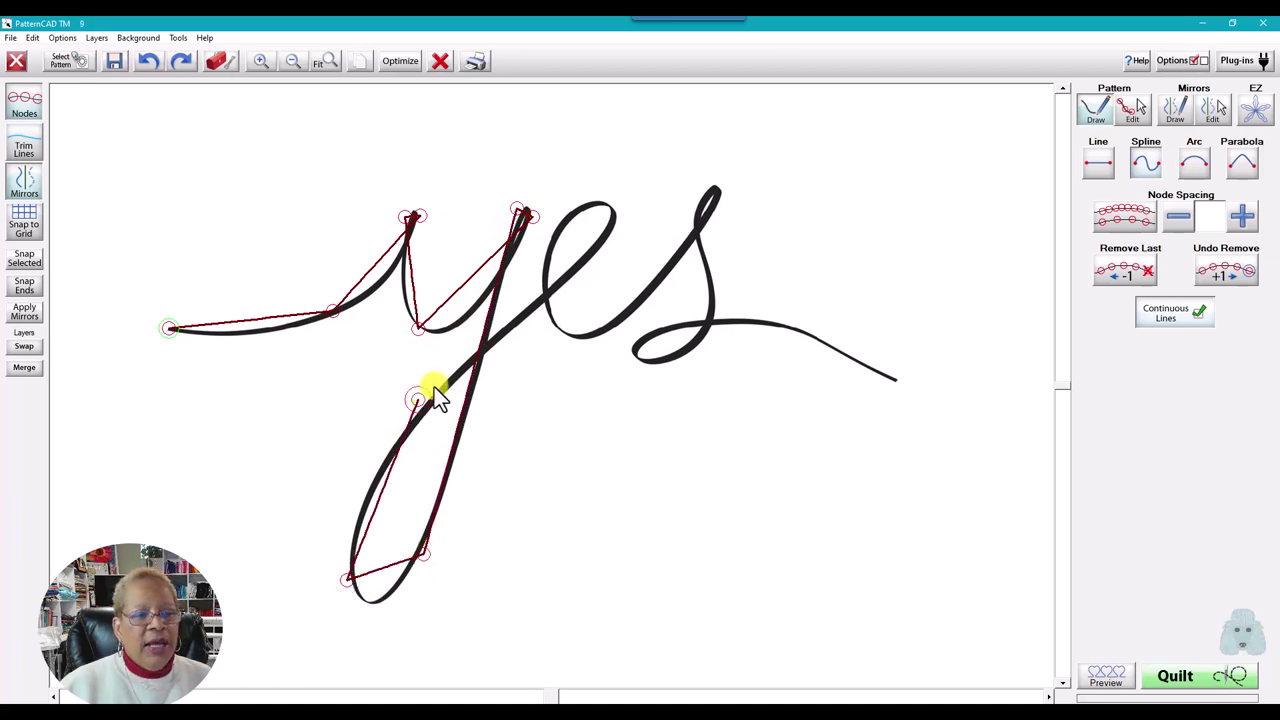
{"action": "left_click", "coordinate": [524, 304]}
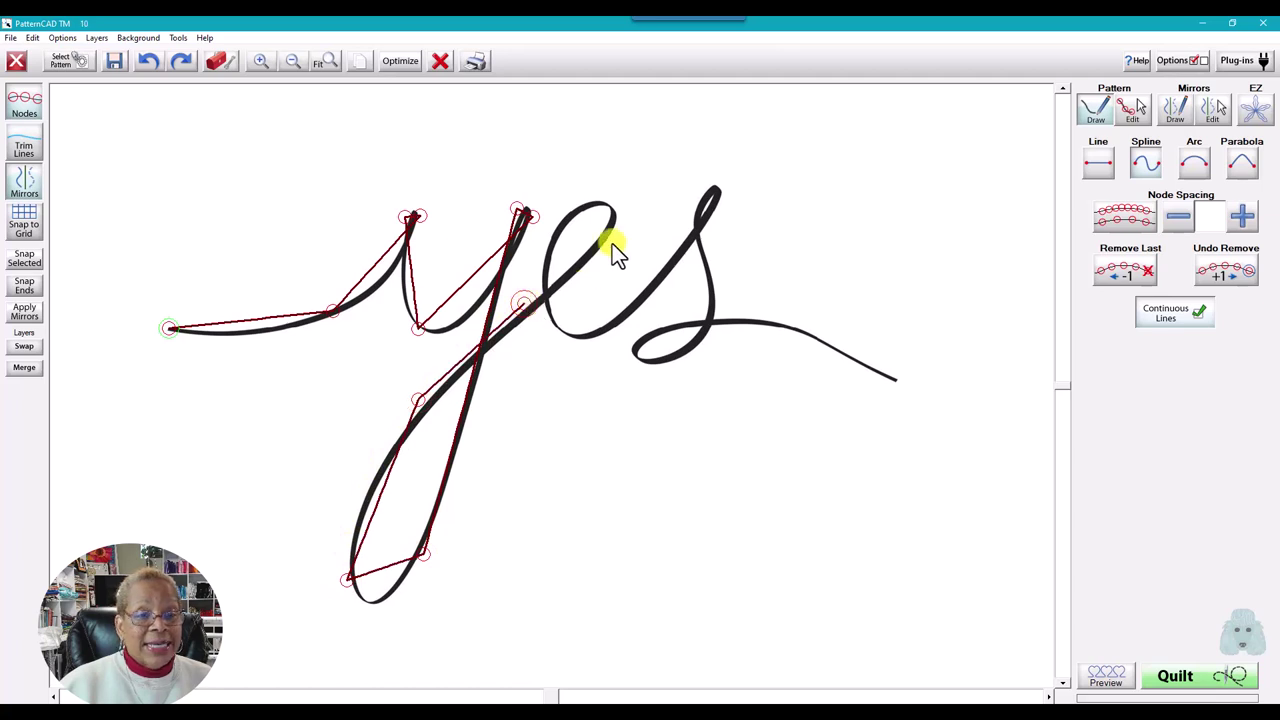
Continue the spline around the e and the s loop, ending at the right tail's tip
{"action": "left_click", "coordinate": [617, 221]}
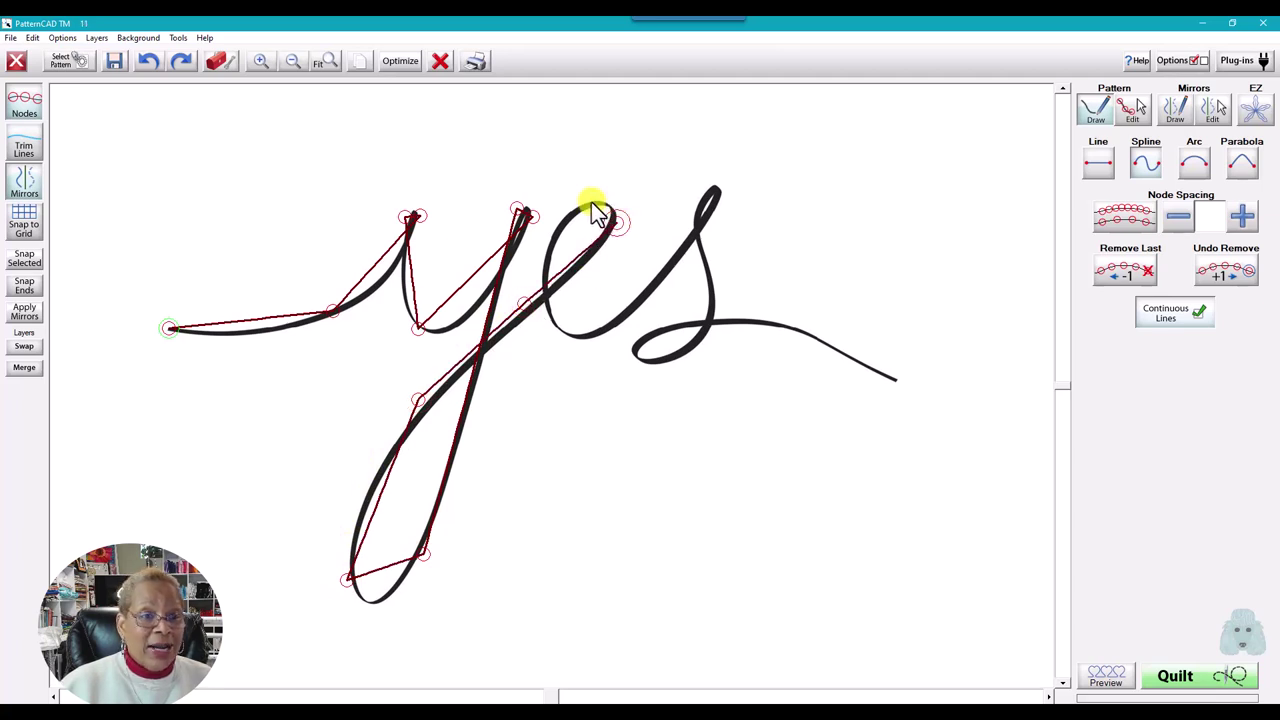
{"action": "left_click", "coordinate": [584, 206]}
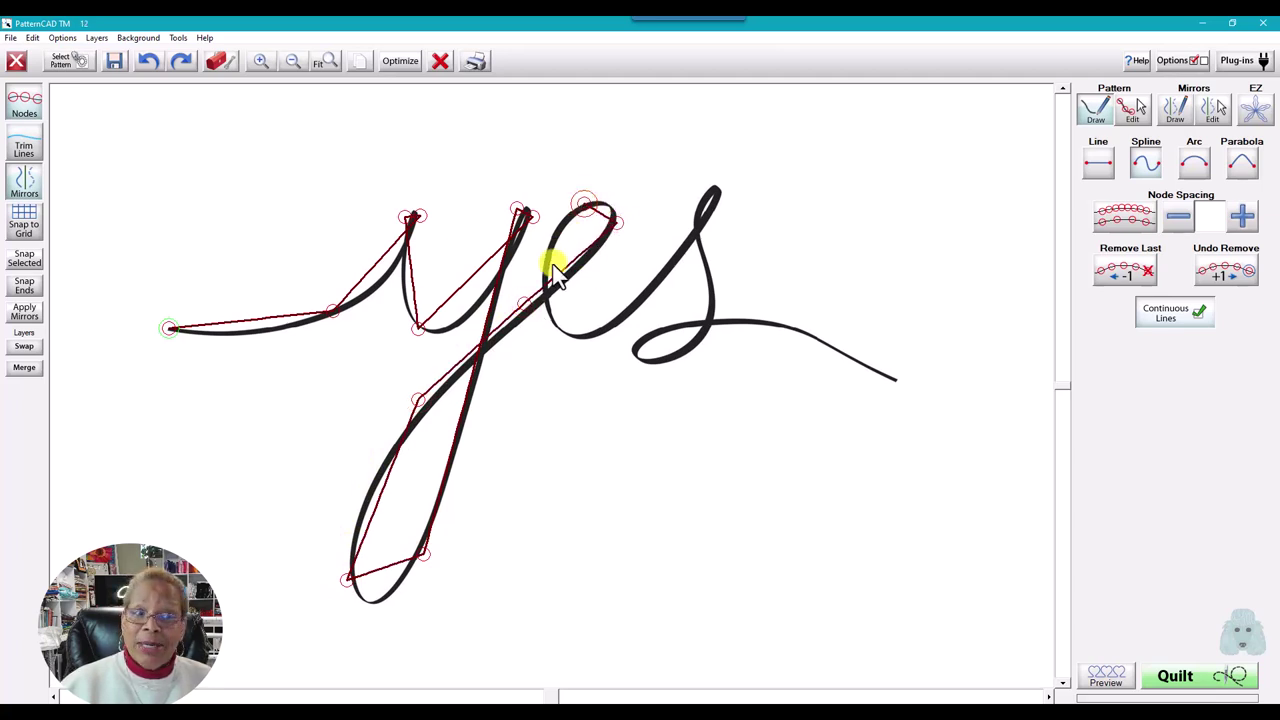
{"action": "left_click", "coordinate": [540, 267]}
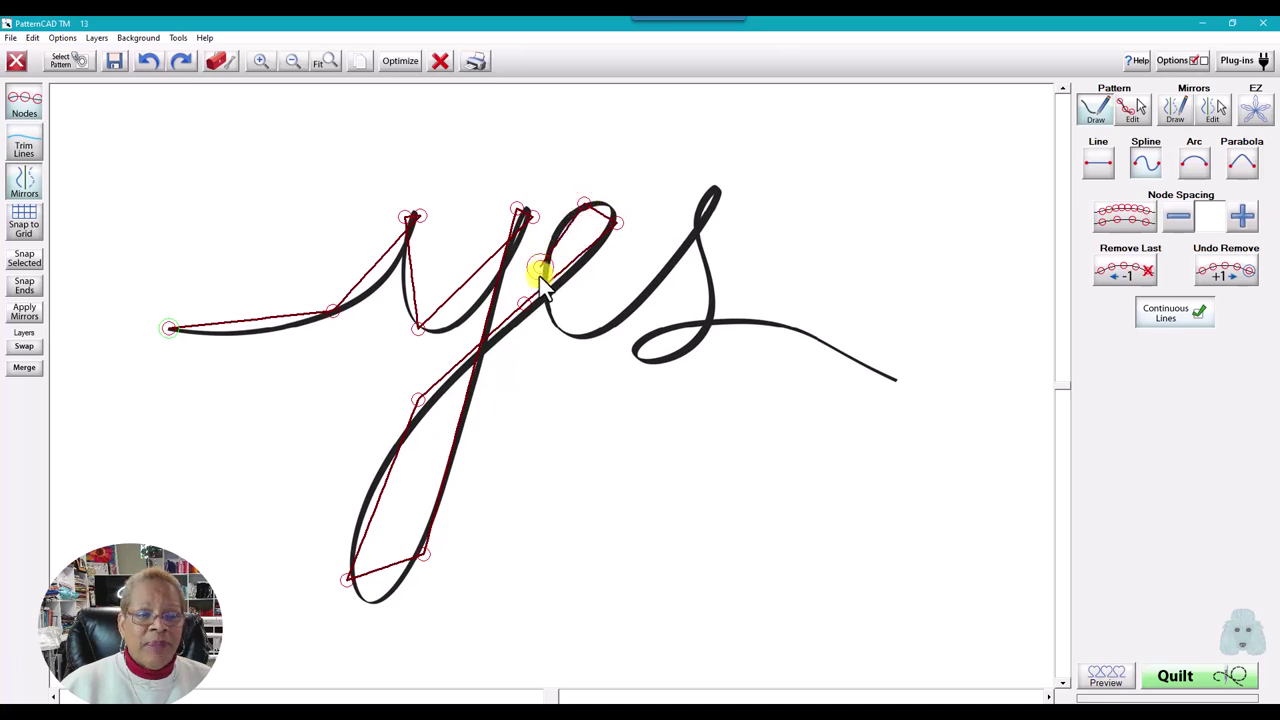
{"action": "left_click", "coordinate": [577, 341]}
{"action": "left_click", "coordinate": [664, 280]}
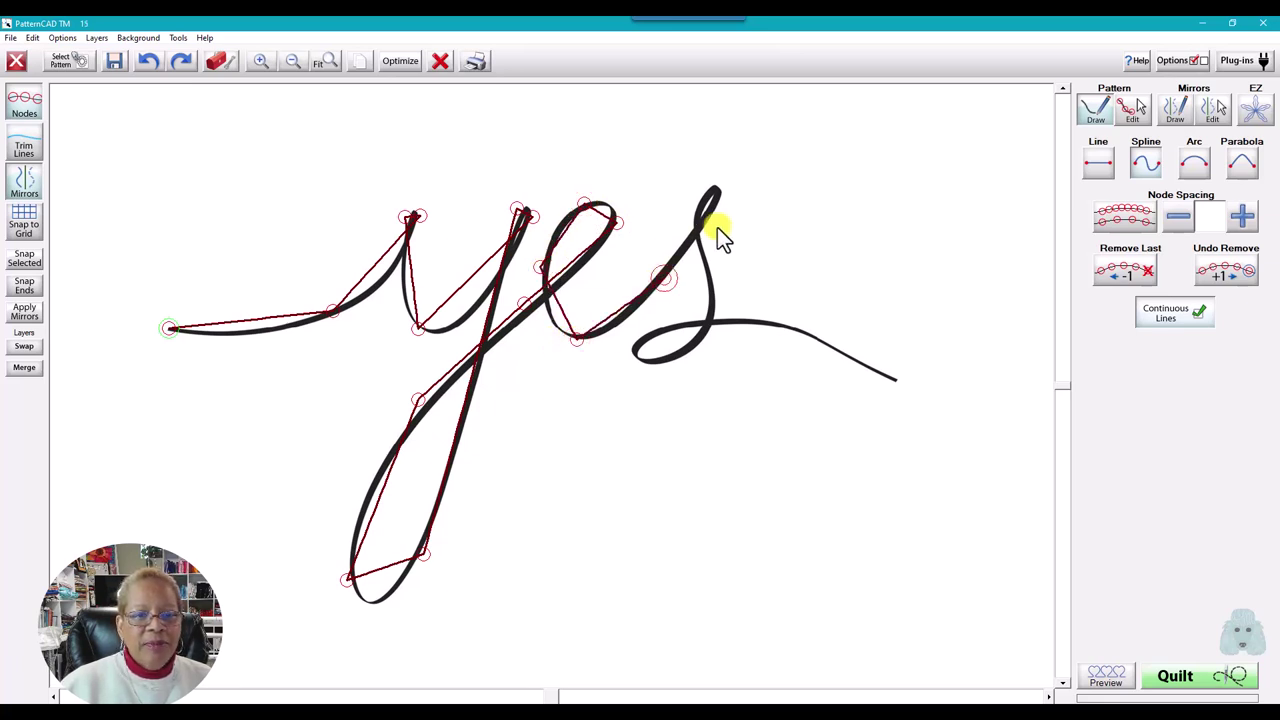
{"action": "left_click", "coordinate": [721, 199]}
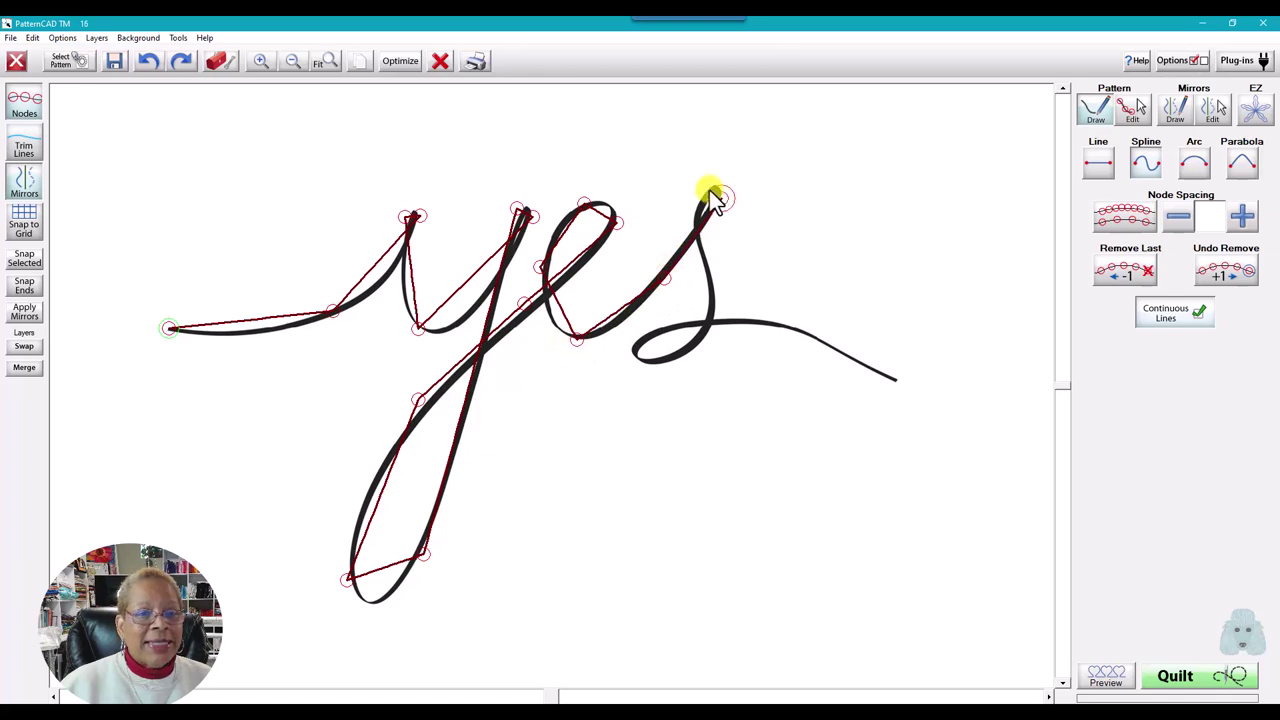
{"action": "left_click", "coordinate": [702, 192]}
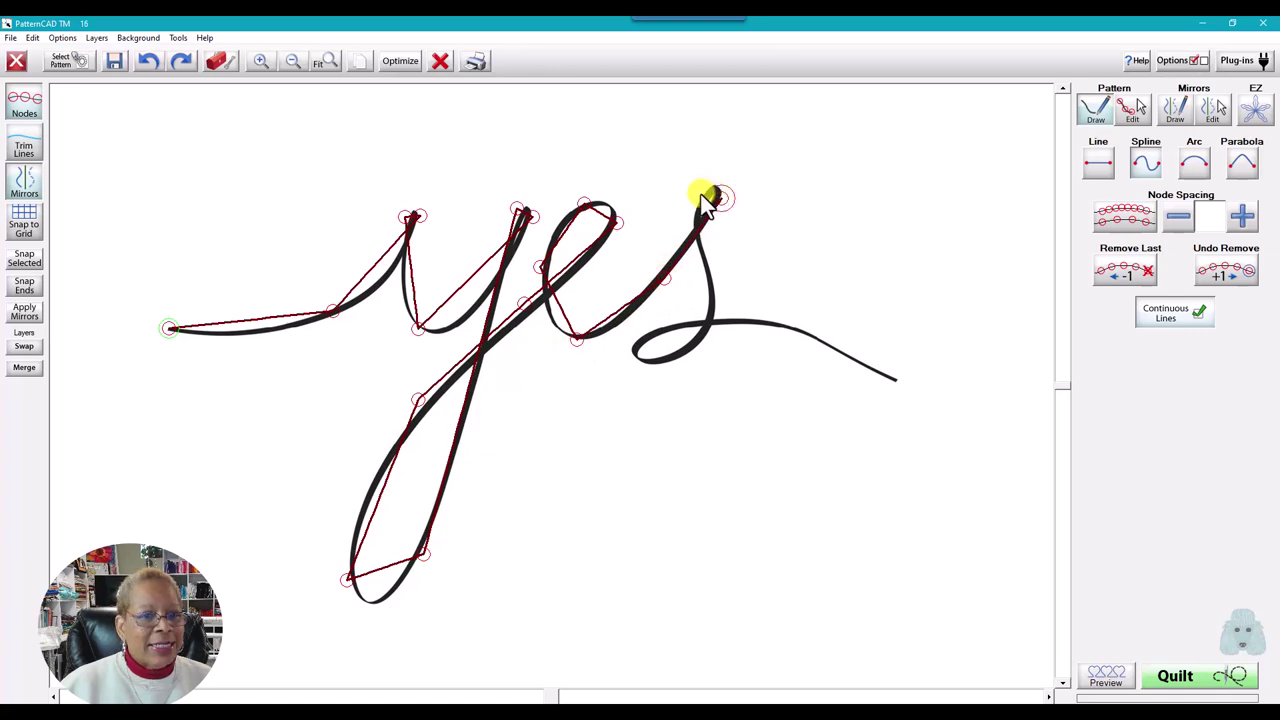
{"action": "left_click", "coordinate": [715, 293]}
{"action": "left_click", "coordinate": [657, 363]}
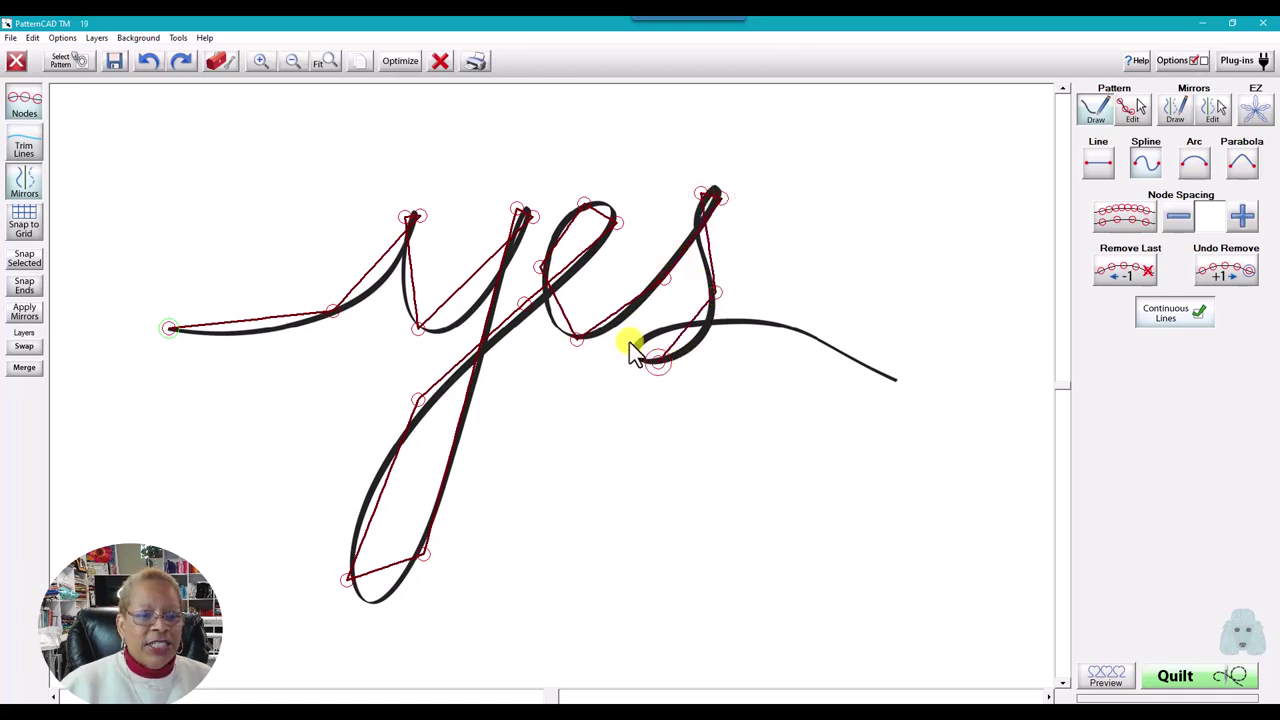
{"action": "left_click", "coordinate": [630, 341]}
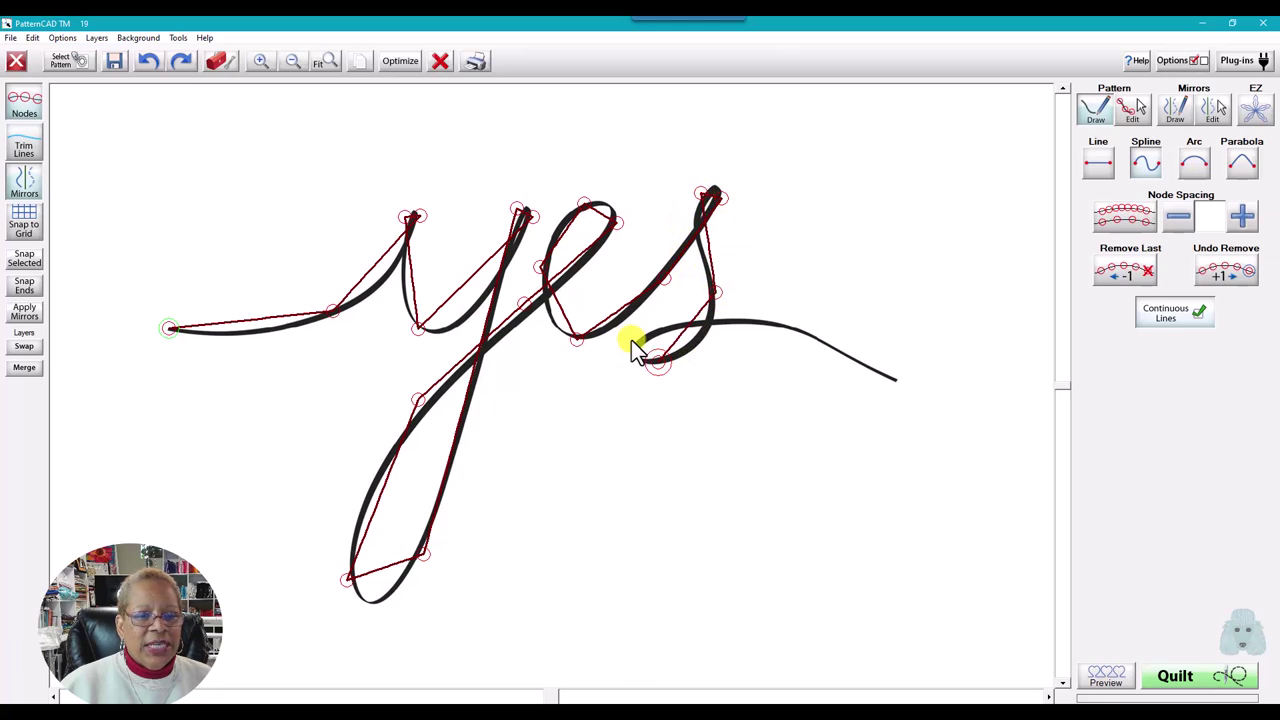
{"action": "left_click", "coordinate": [716, 317]}
{"action": "left_click", "coordinate": [800, 327]}
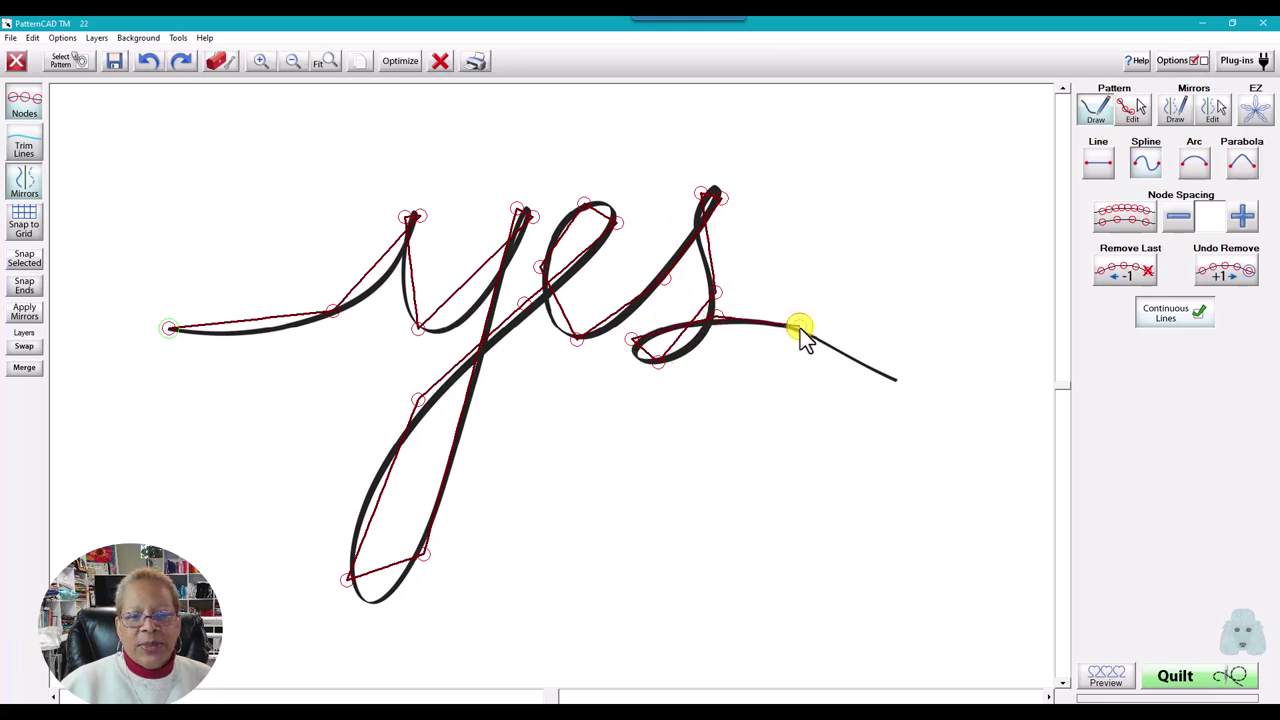
{"action": "left_click", "coordinate": [885, 373]}
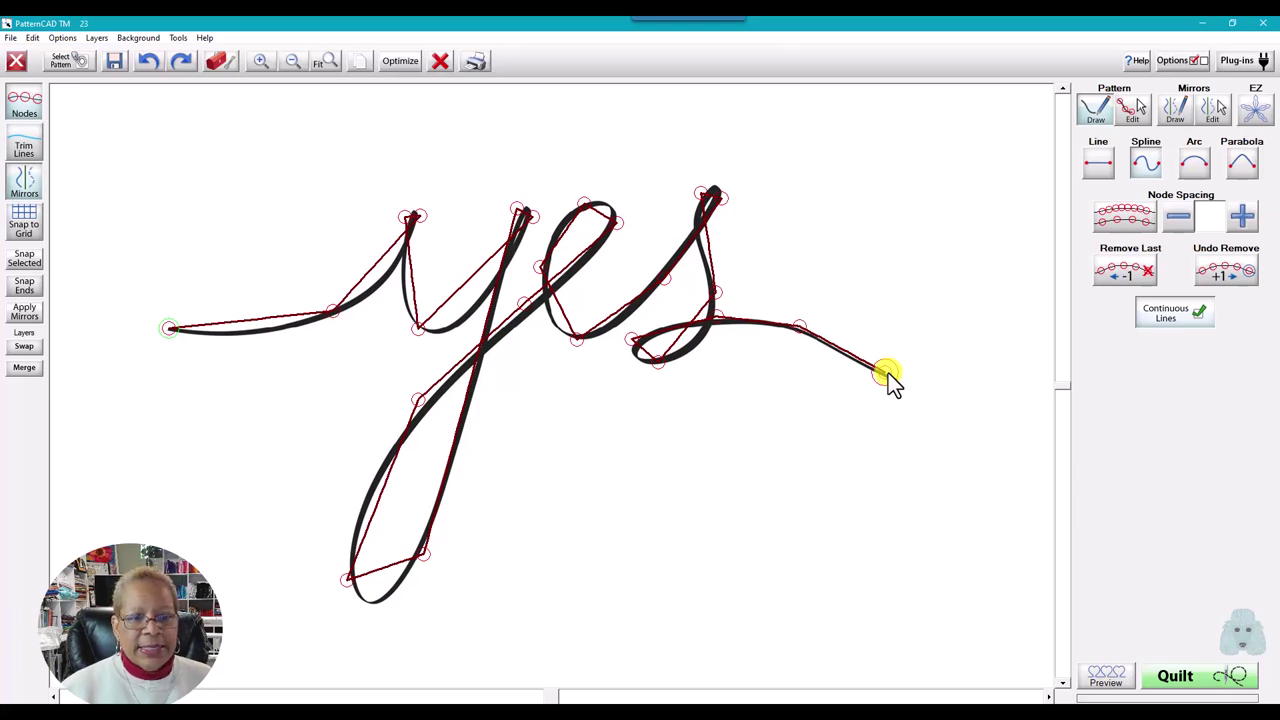
In Pattern Edit, select the start node and first segment to curve the lead-in along the left tail
{"action": "left_click", "coordinate": [1135, 112]}
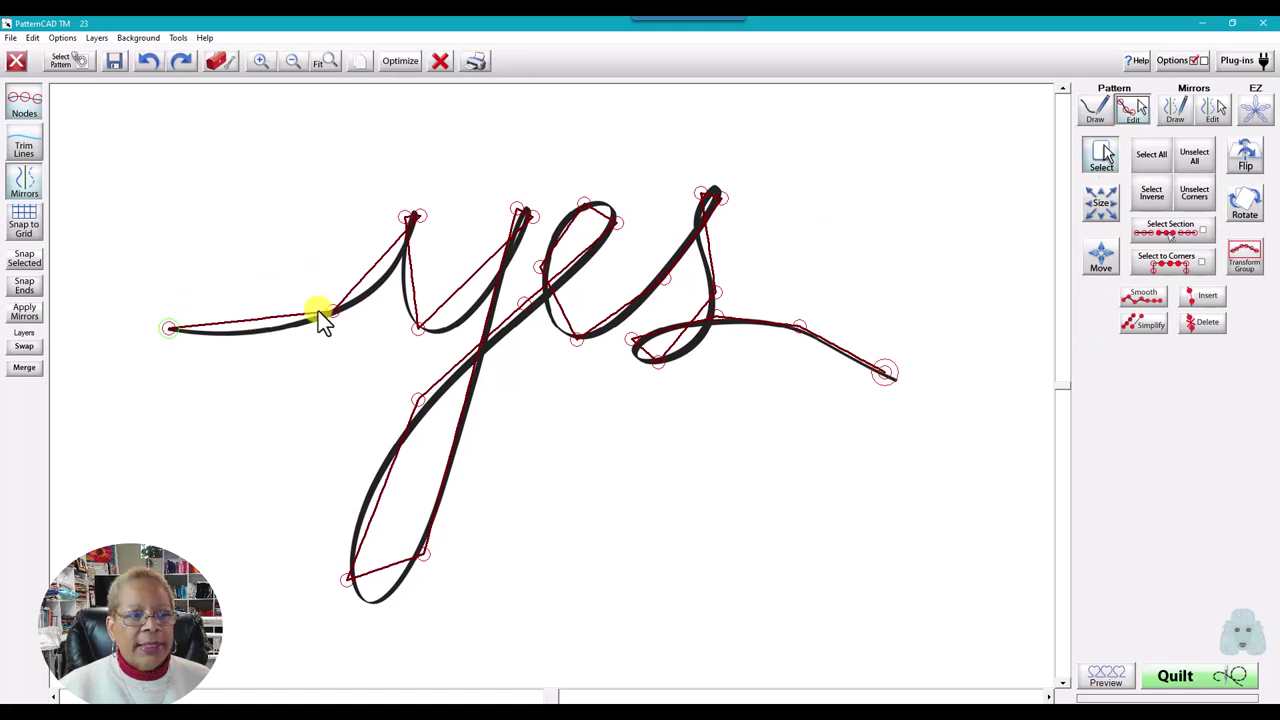
{"action": "left_click", "coordinate": [166, 330]}
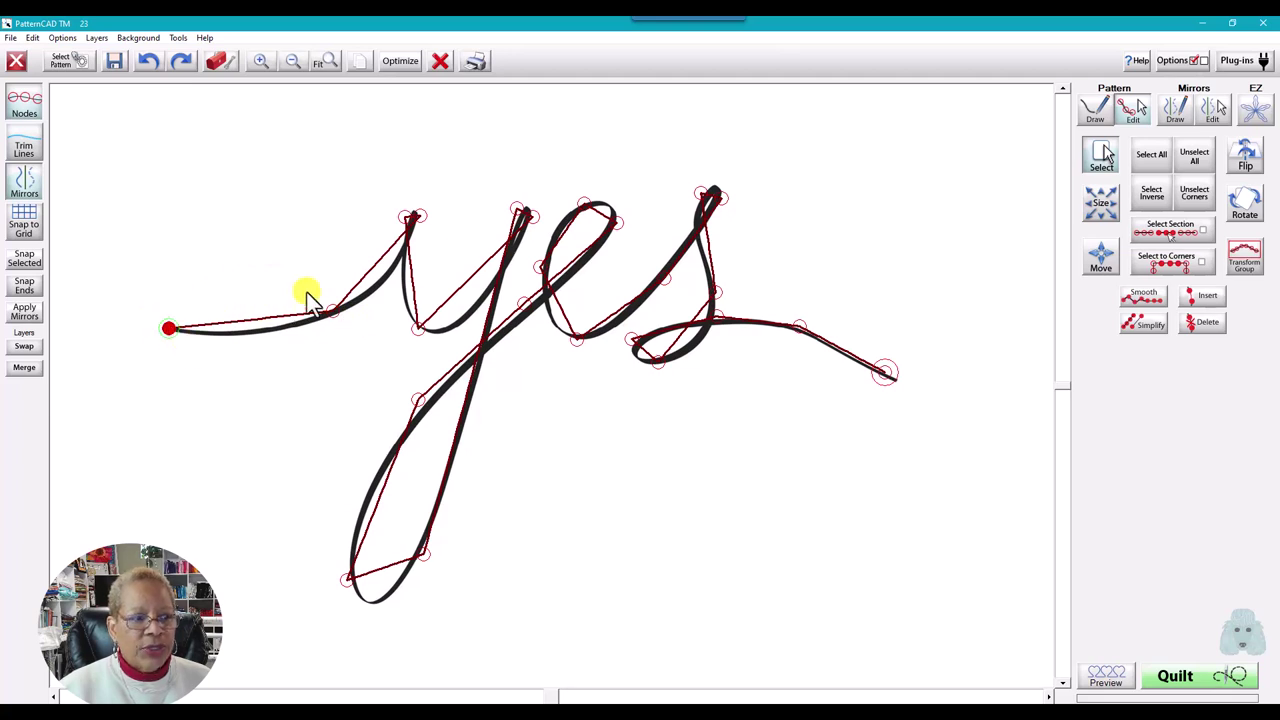
{"action": "left_click", "coordinate": [341, 324]}
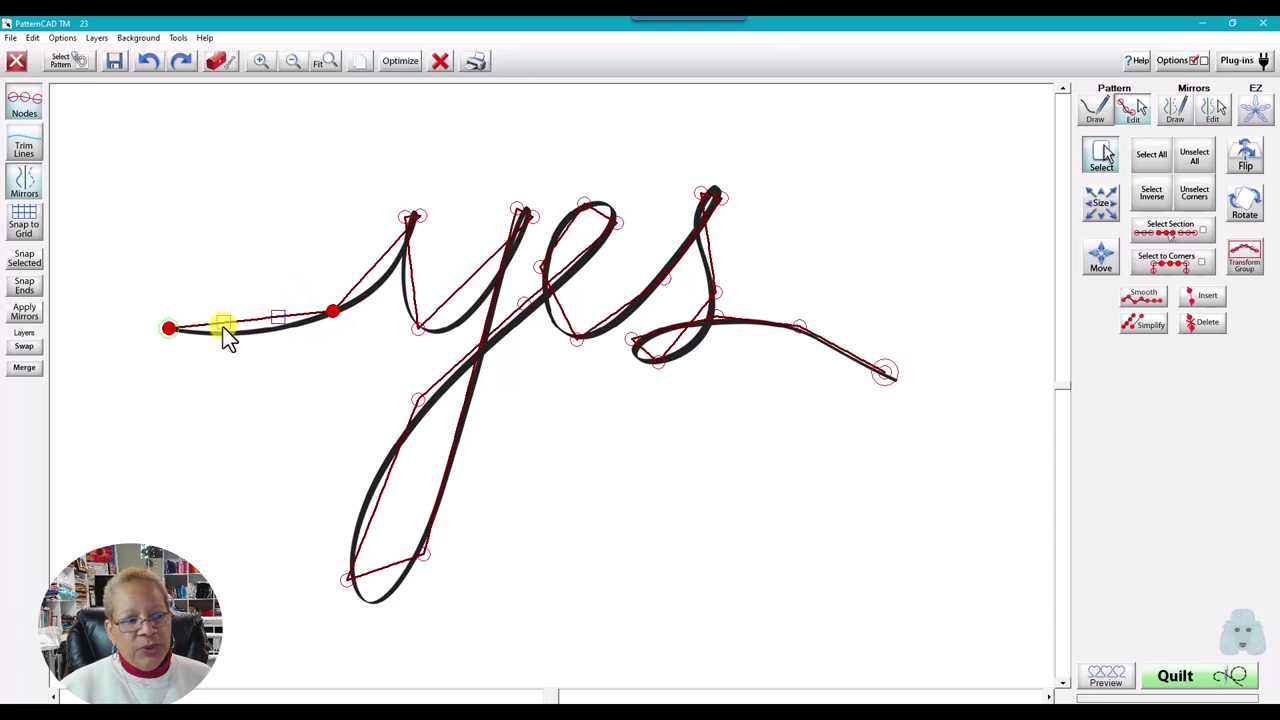
{"action": "left_click", "coordinate": [277, 322]}
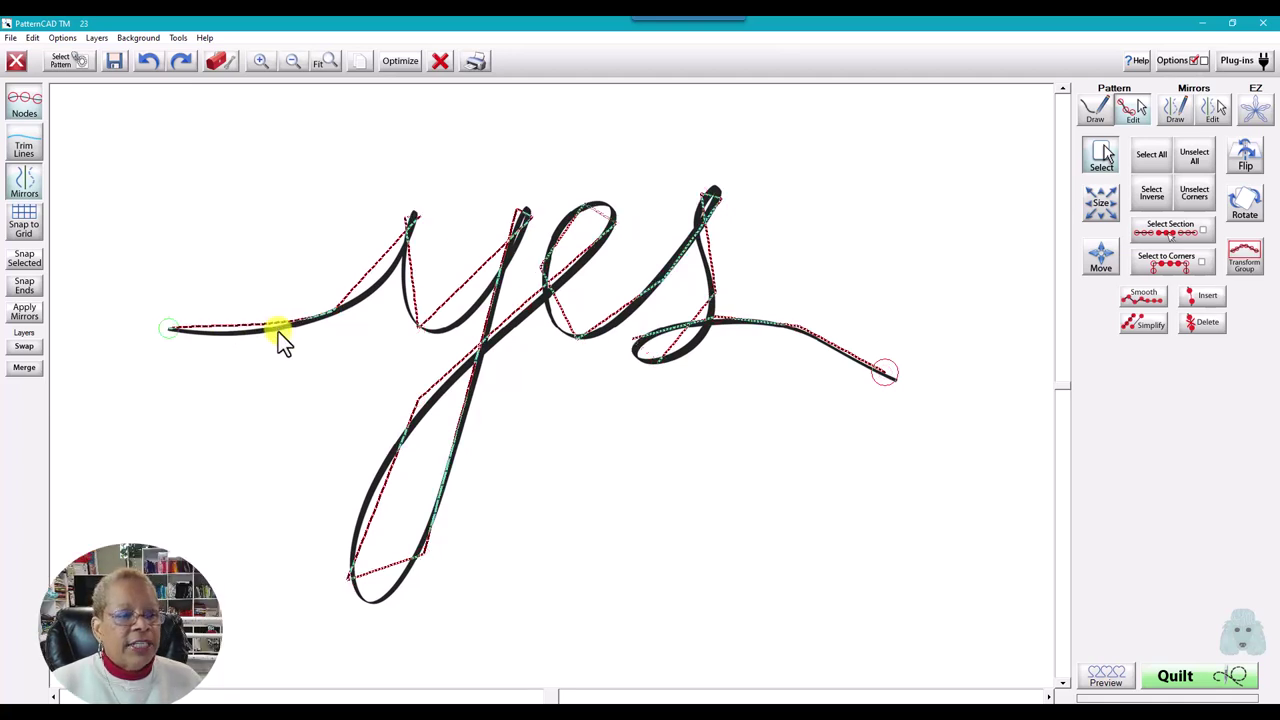
{"action": "left_click", "coordinate": [214, 333]}
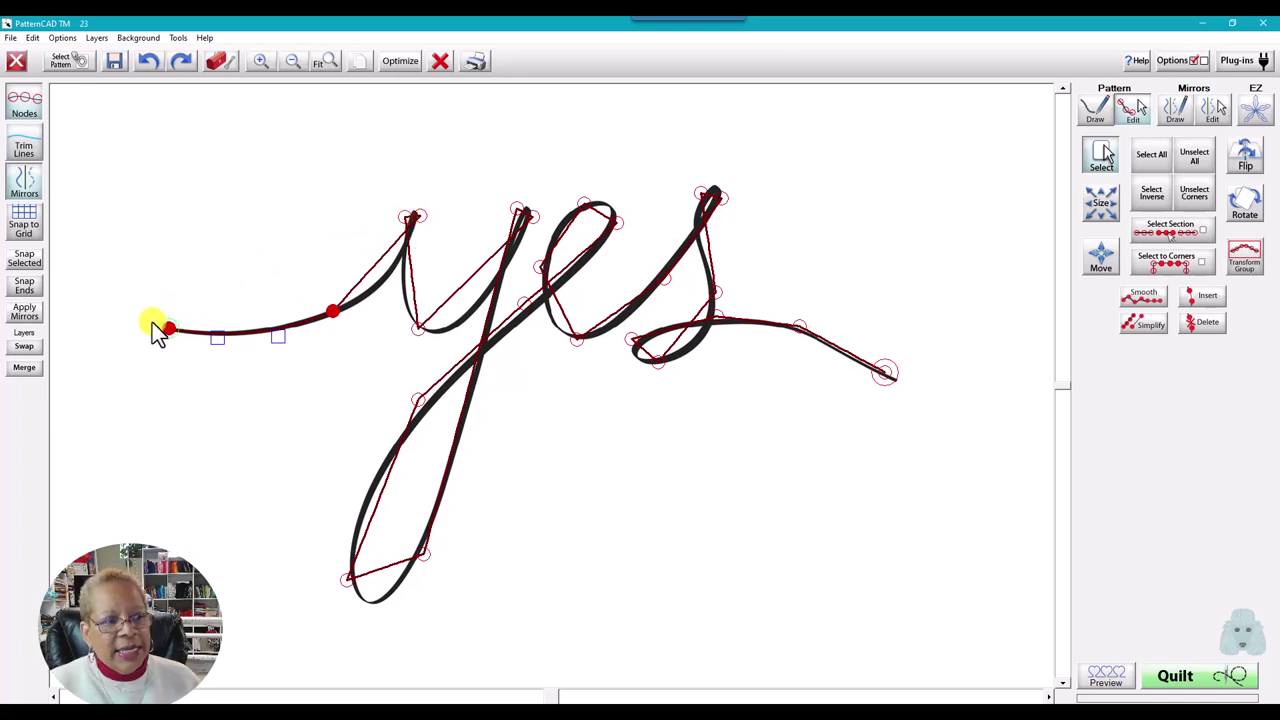
Adjust the nodes at the y's top and first low point, previewing the stitch line
{"action": "left_click", "coordinate": [416, 226]}
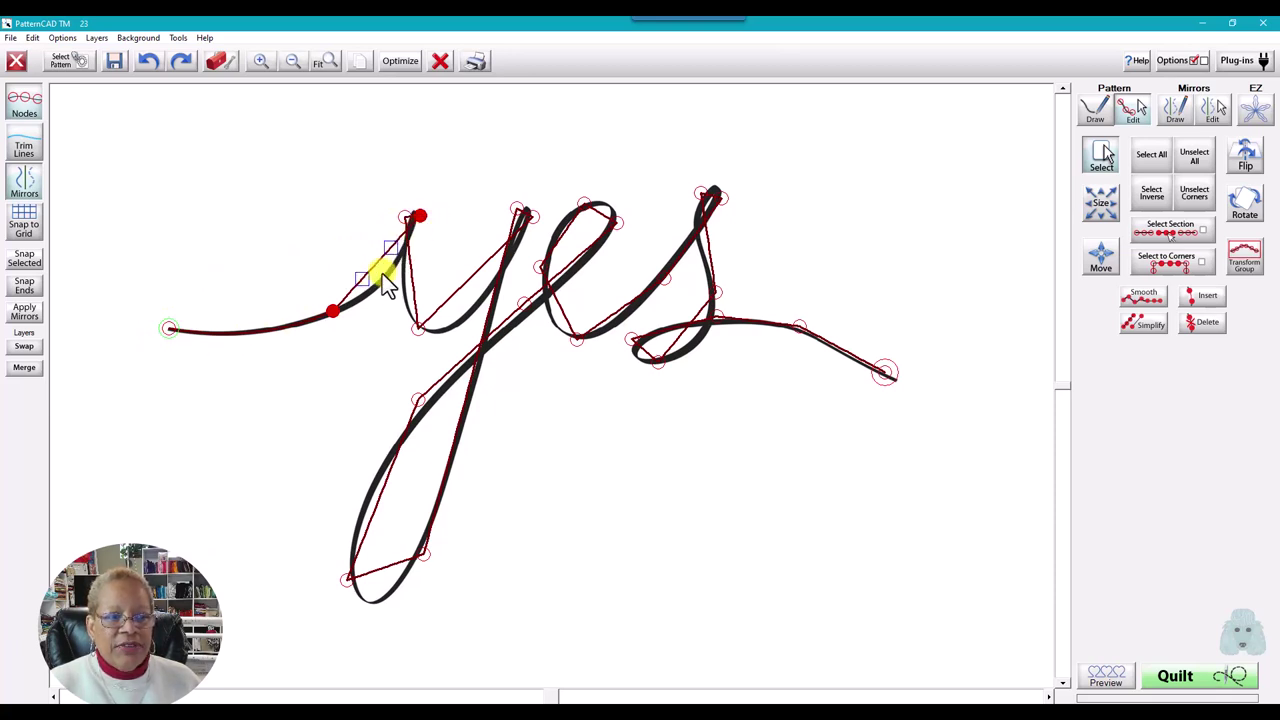
{"action": "left_click", "coordinate": [362, 278]}
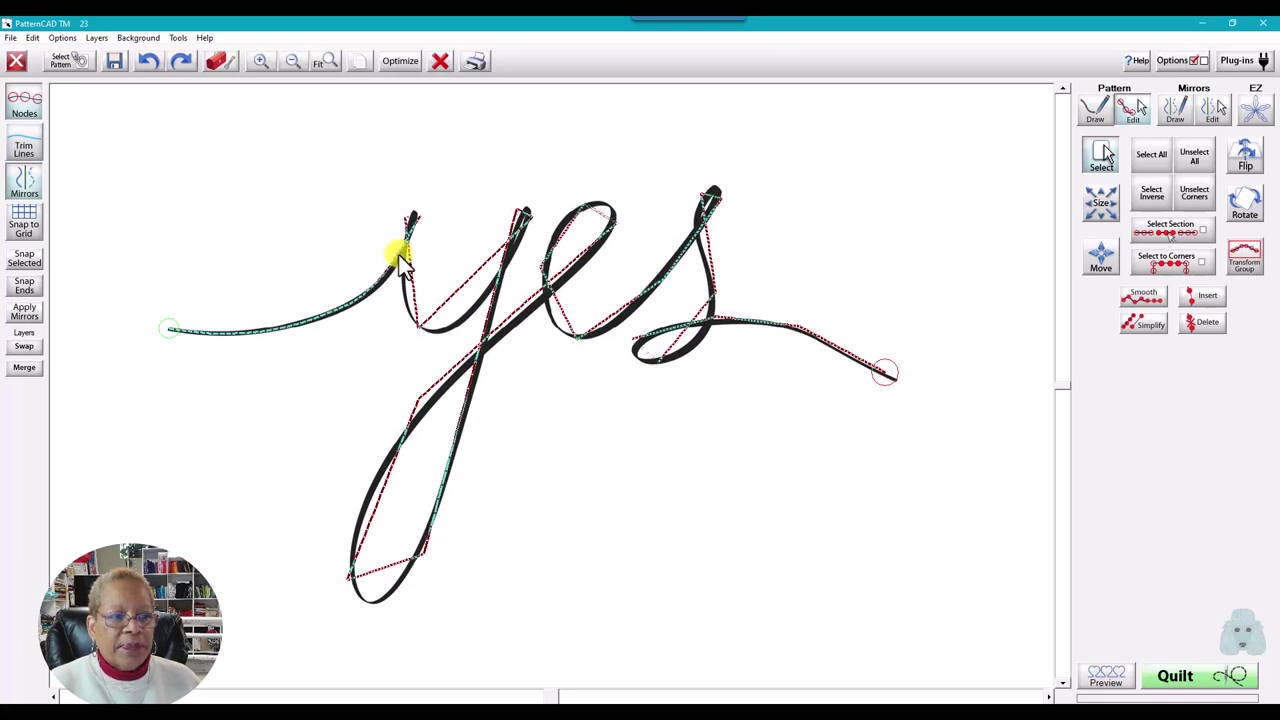
{"action": "left_click", "coordinate": [340, 318]}
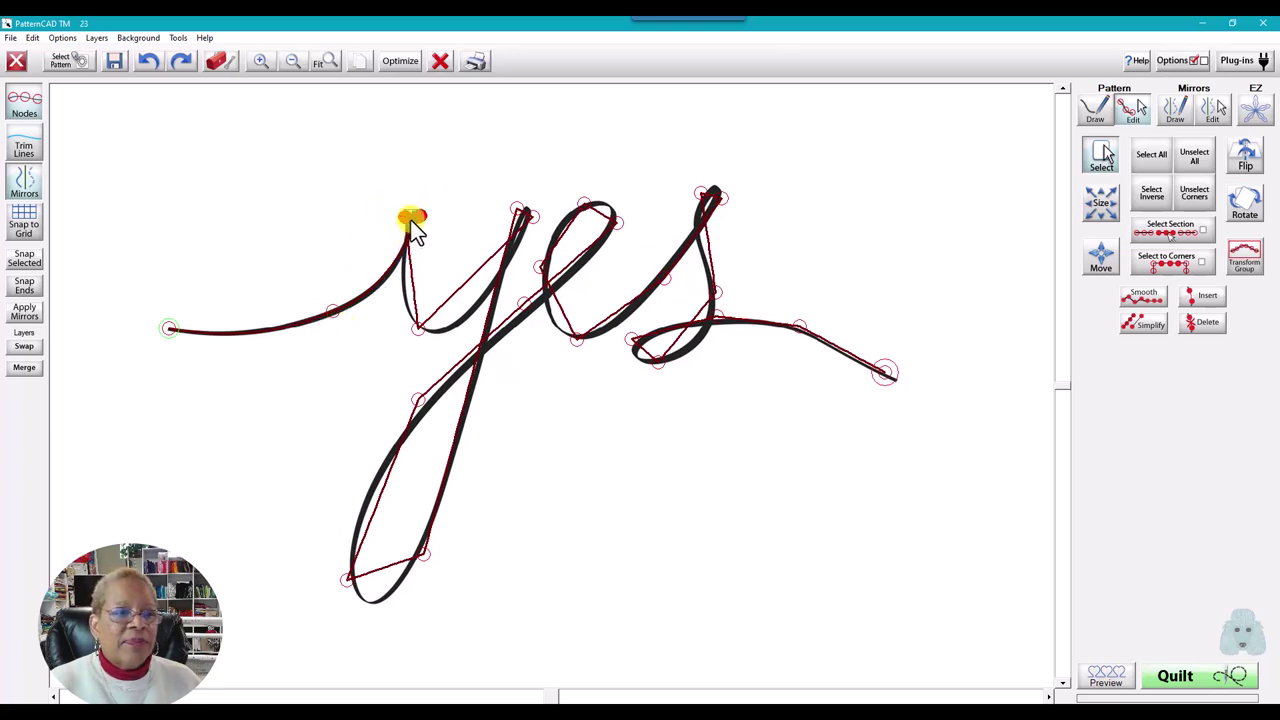
{"action": "left_click", "coordinate": [414, 218]}
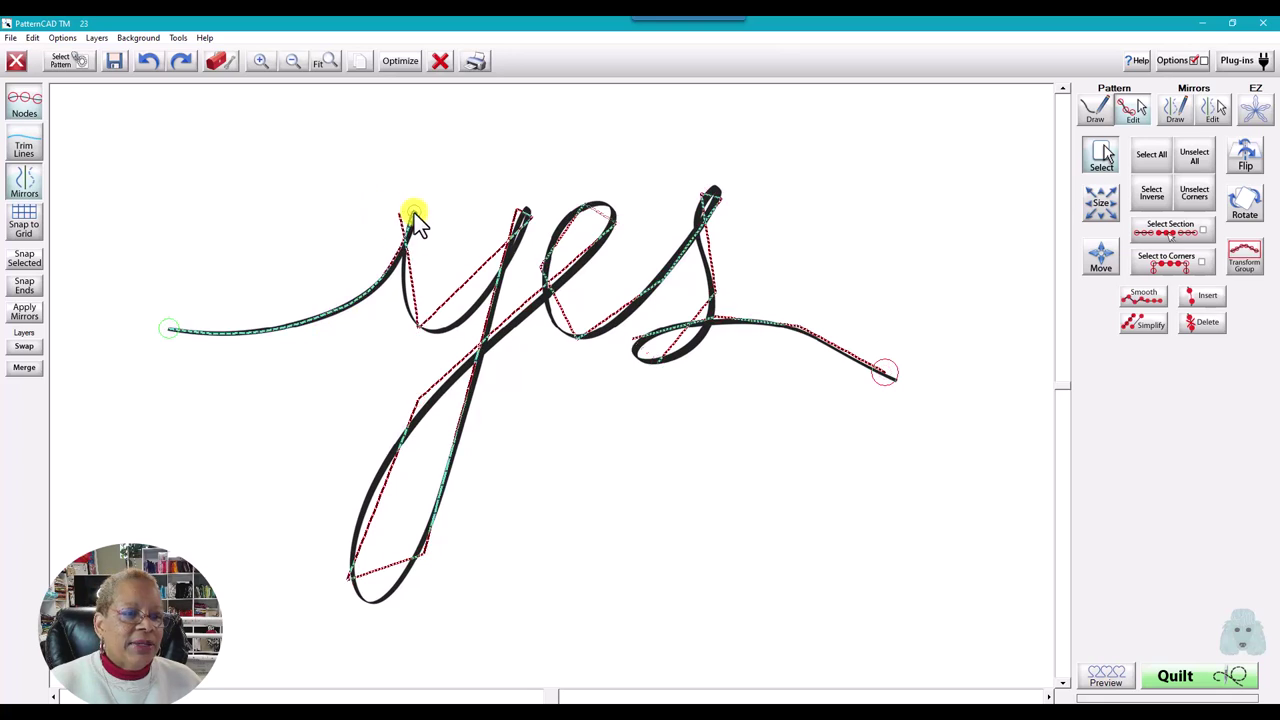
{"action": "left_click", "coordinate": [420, 216]}
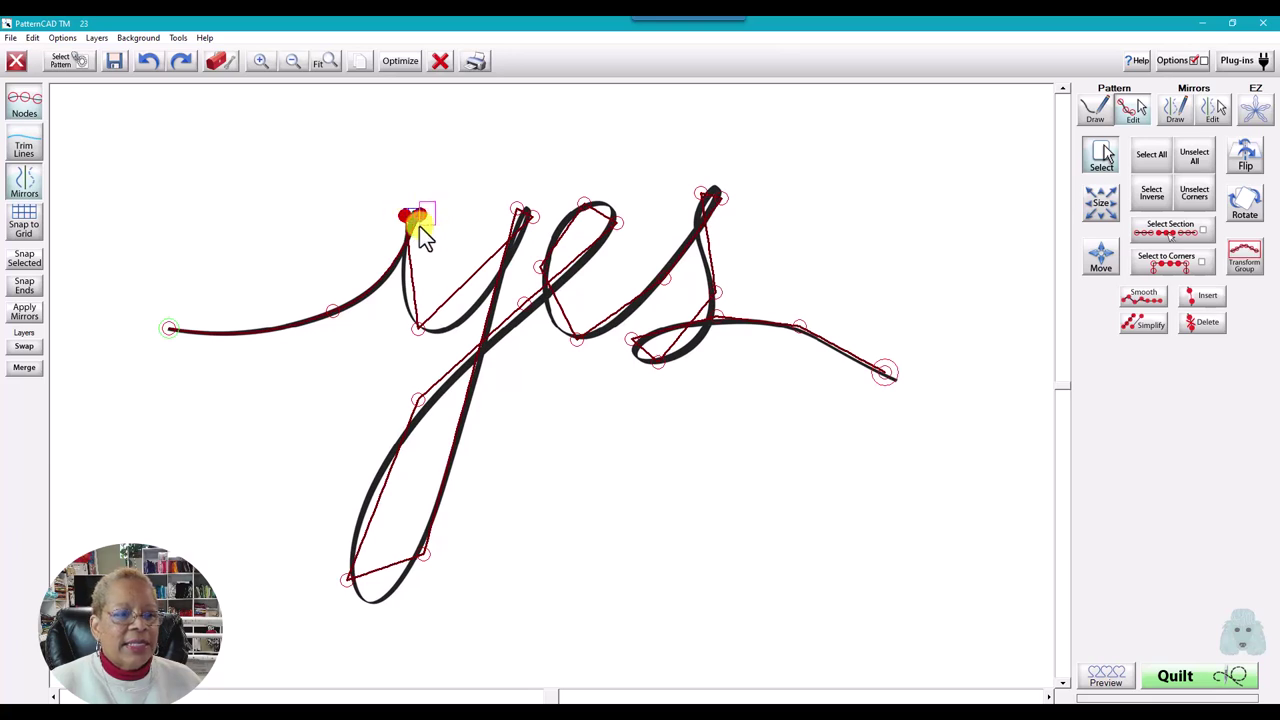
{"action": "left_click", "coordinate": [418, 315]}
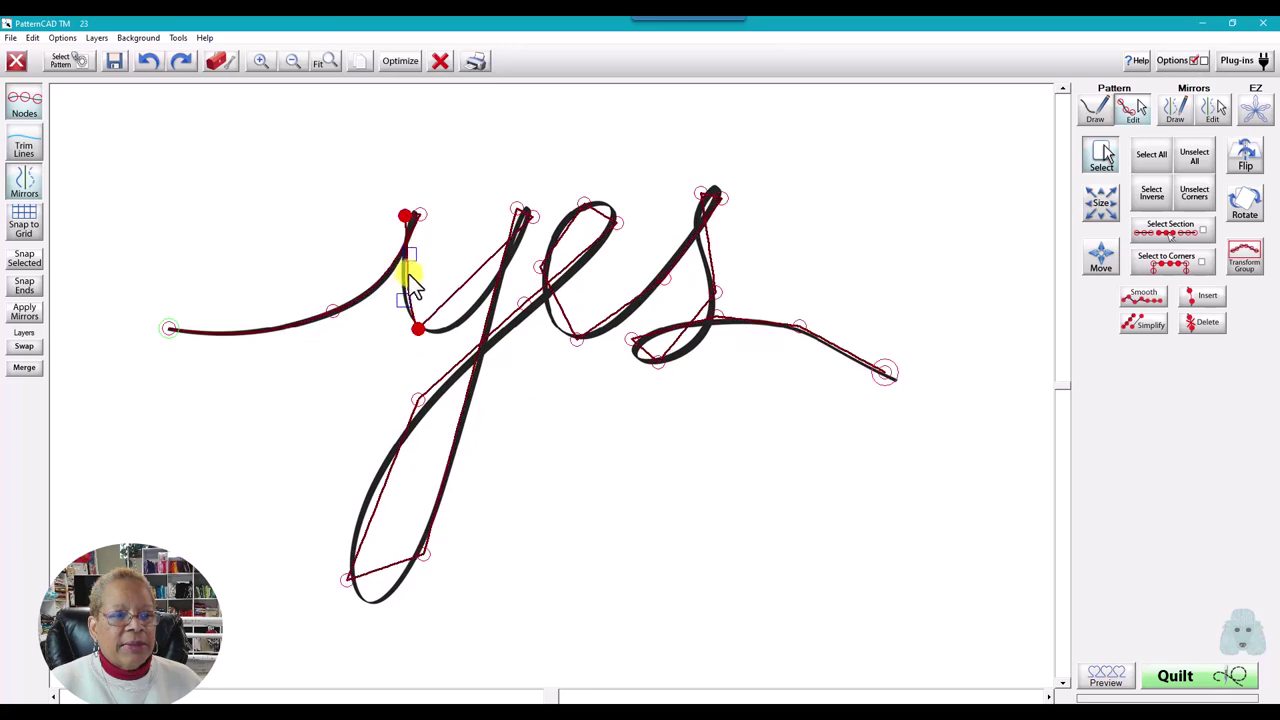
{"action": "left_click", "coordinate": [410, 256]}
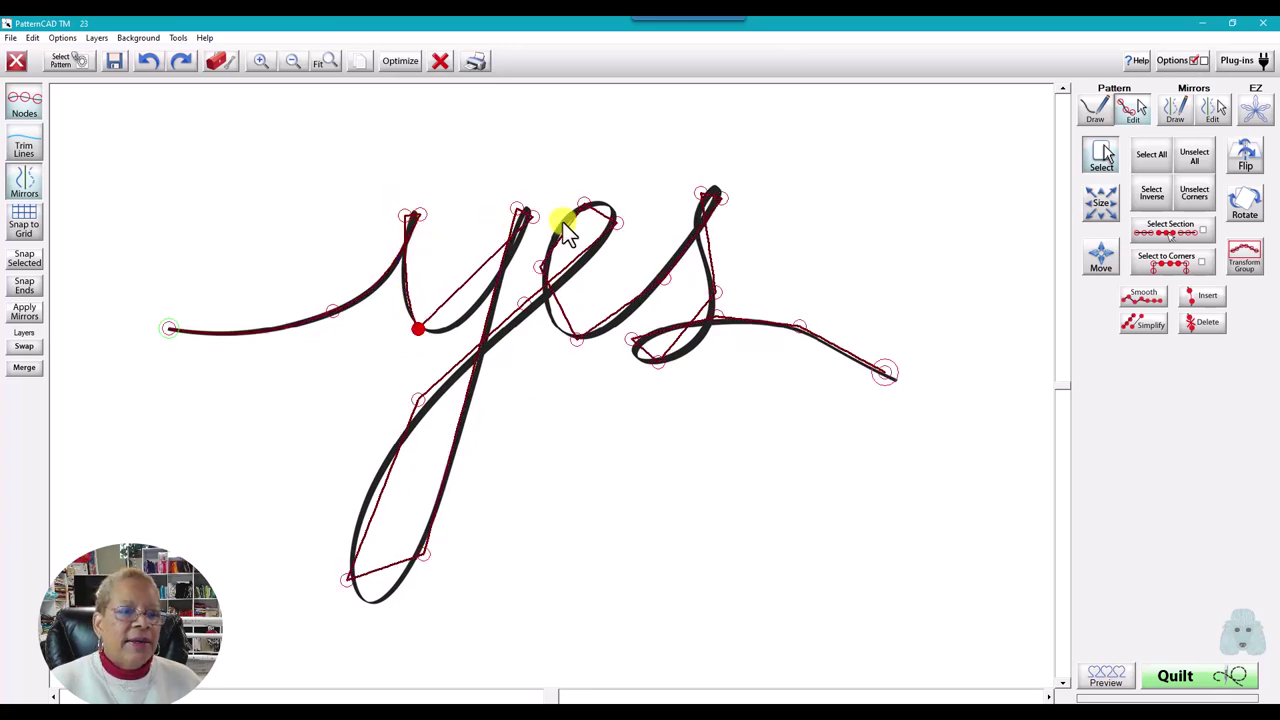
Drag the y stem into a smoother curve up to its second peak
{"action": "left_click", "coordinate": [525, 217]}
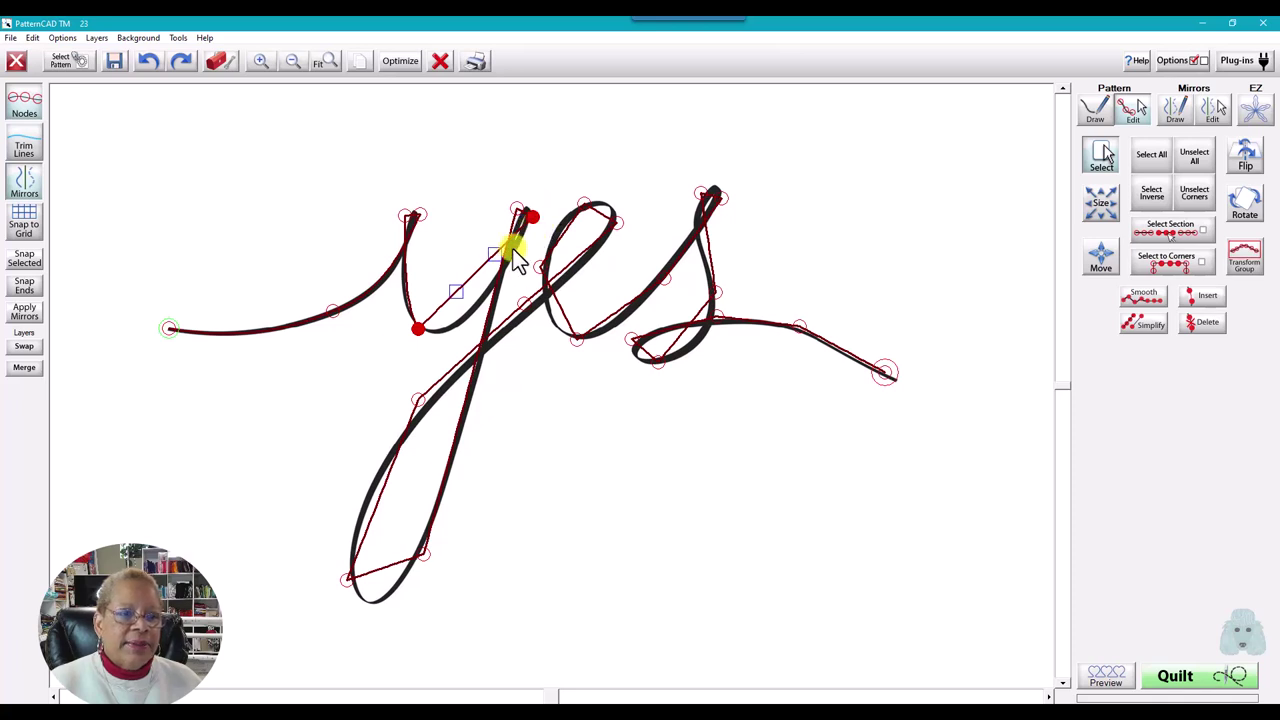
{"action": "left_click", "coordinate": [455, 305]}
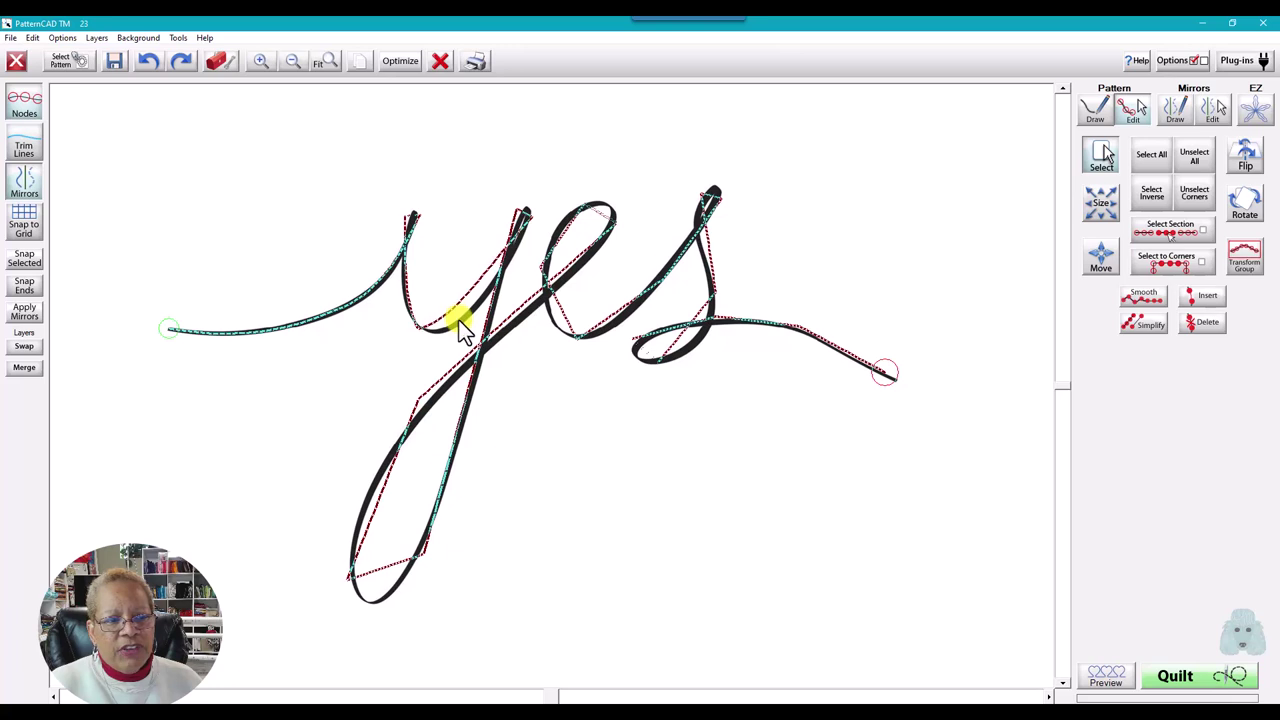
{"action": "left_click_drag", "start_coordinate": [474, 344], "coordinate": [497, 253]}
{"action": "left_click", "coordinate": [498, 254]}
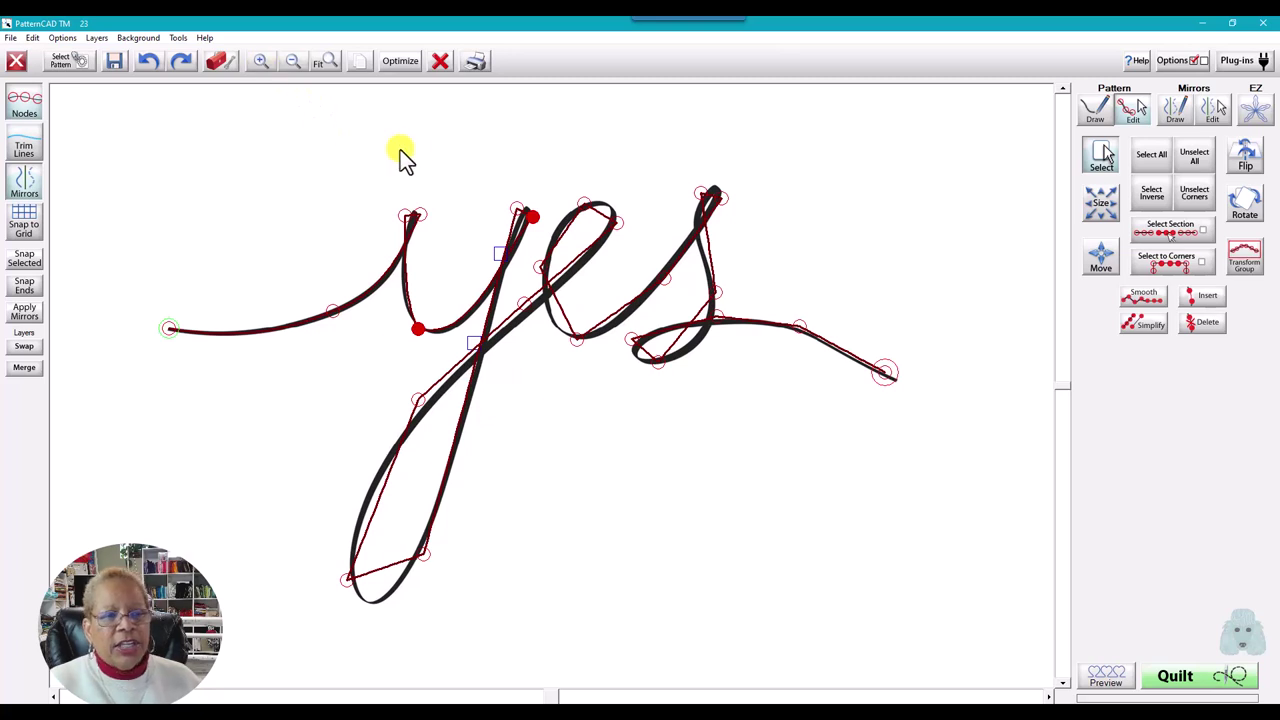
{"action": "left_click", "coordinate": [416, 328]}
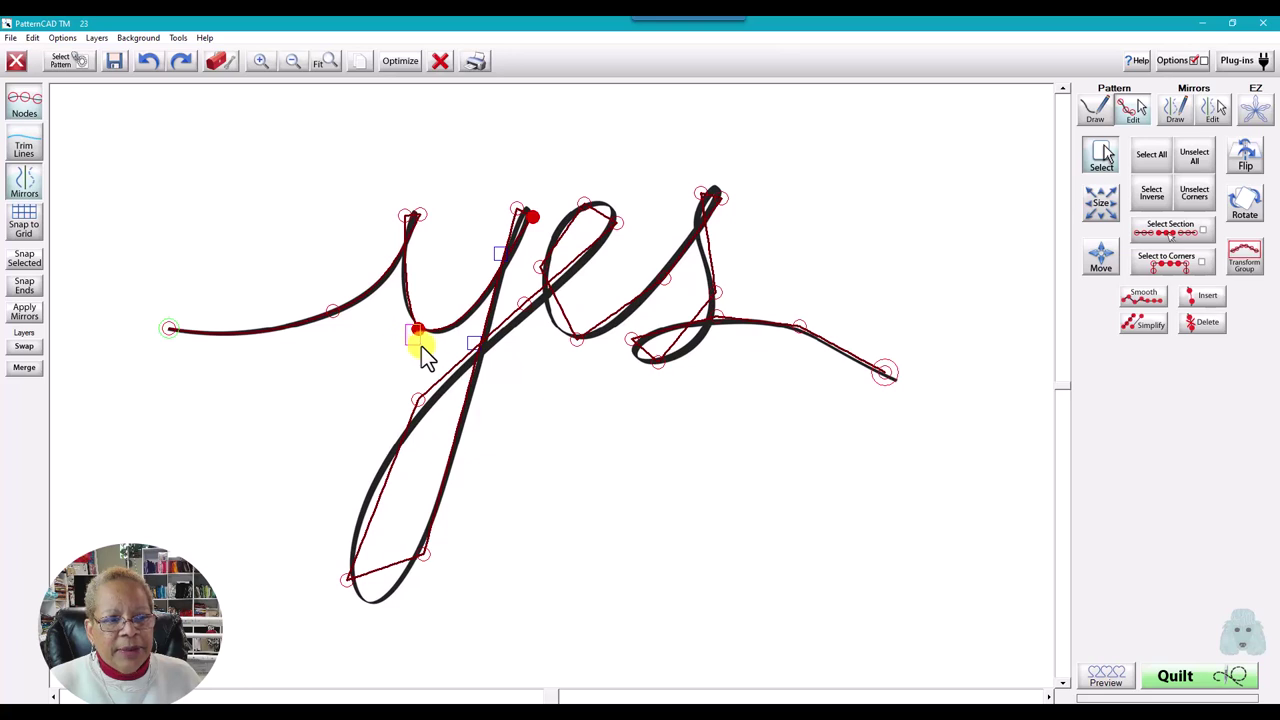
{"action": "left_click", "coordinate": [426, 341]}
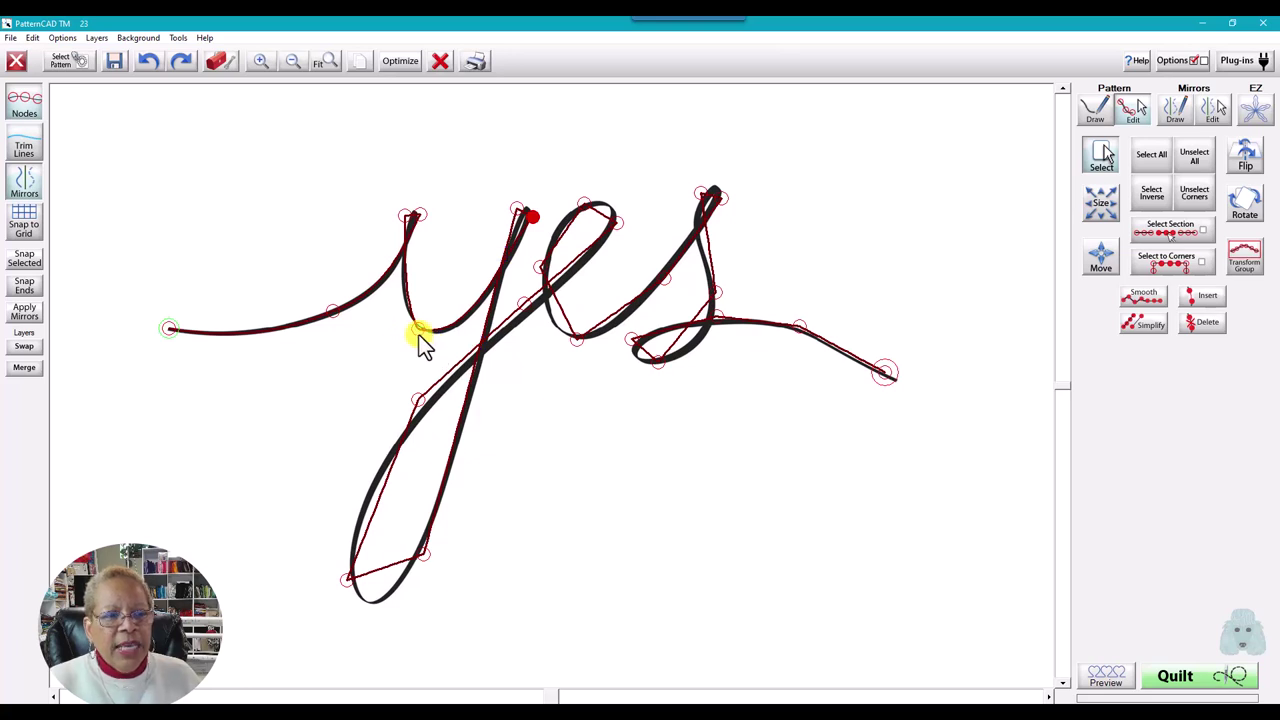
{"action": "left_click", "coordinate": [524, 212]}
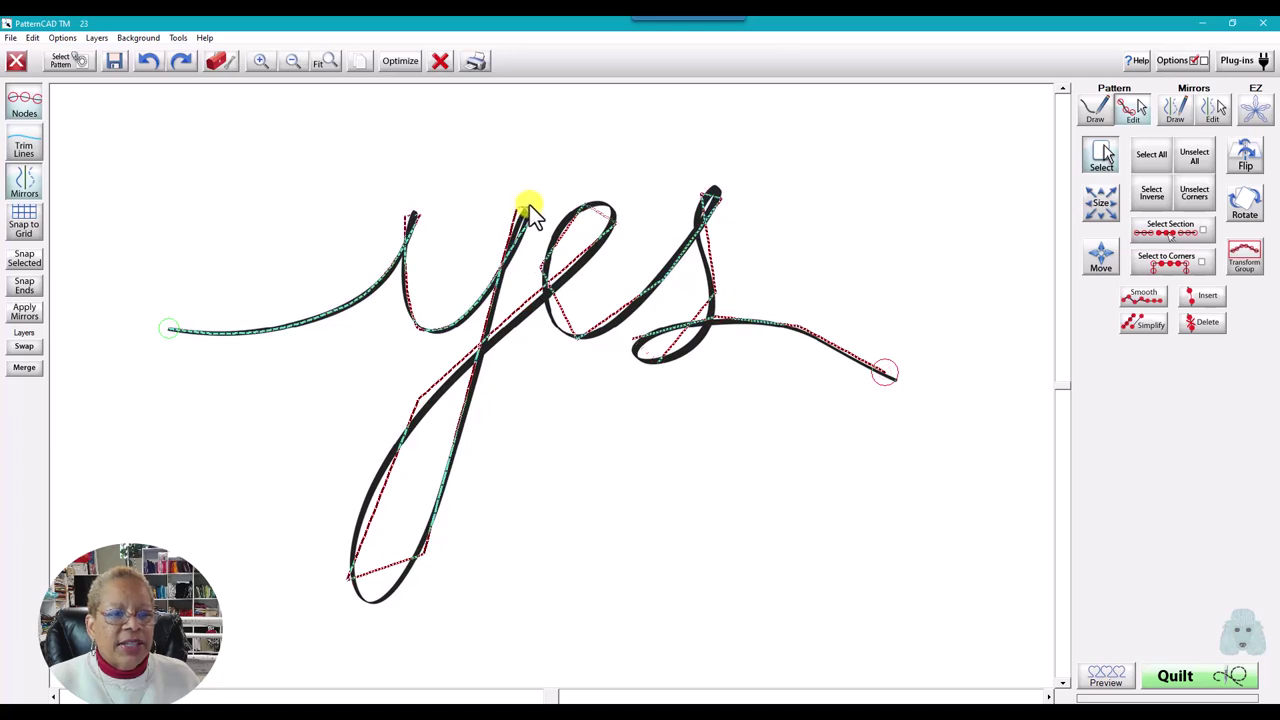
{"action": "left_click", "coordinate": [535, 201]}
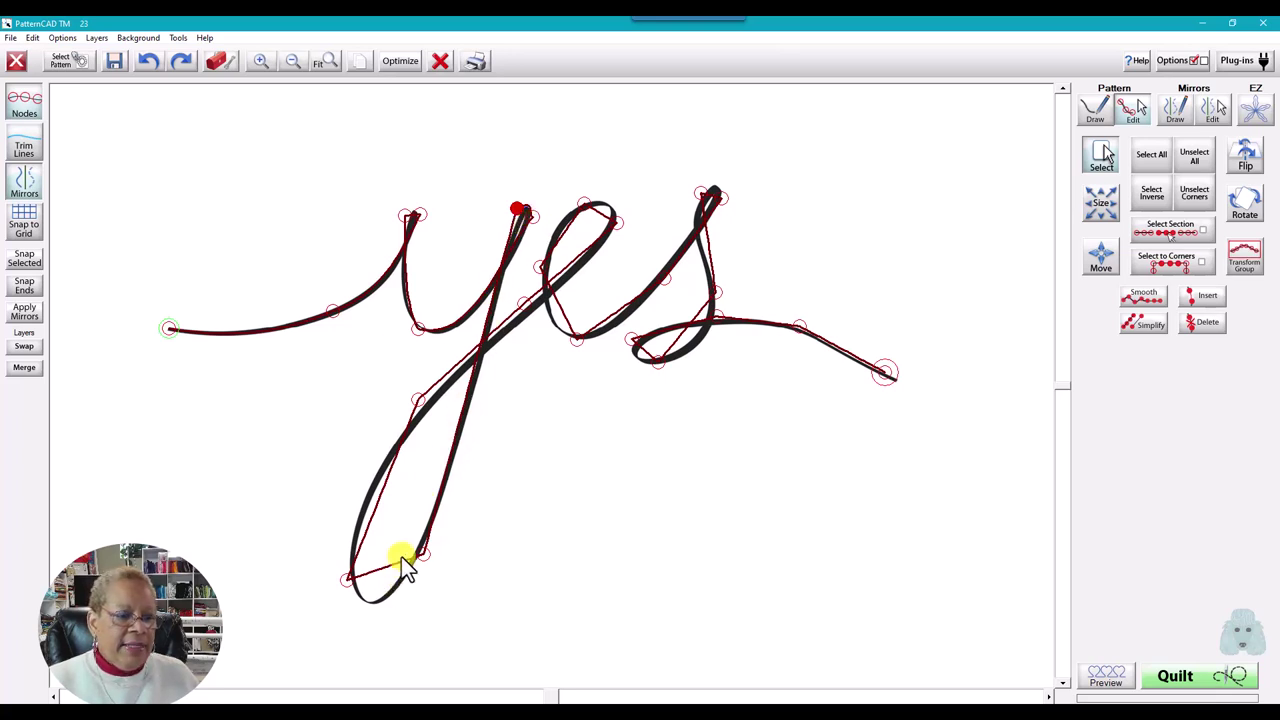
Bend the curve near the y crossing and select the bottom node of the descender loop
{"action": "left_click", "coordinate": [438, 566]}
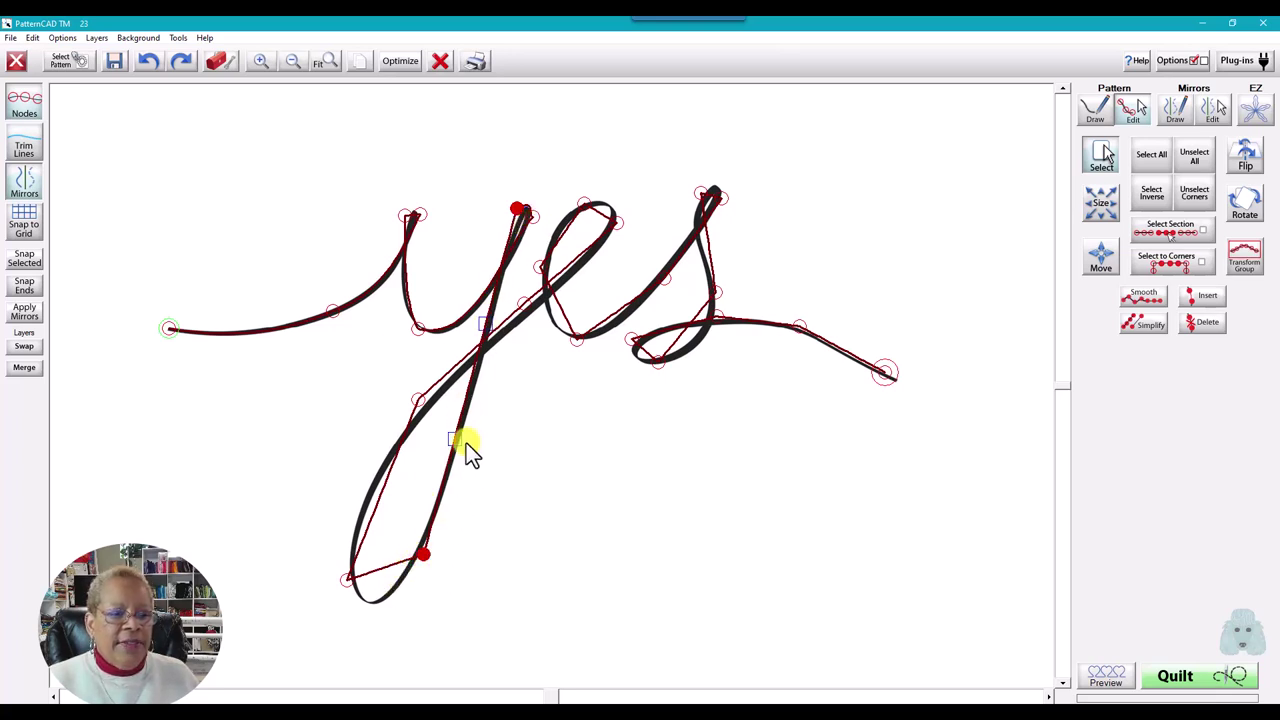
{"action": "left_click_drag", "start_coordinate": [484, 324], "coordinate": [489, 321]}
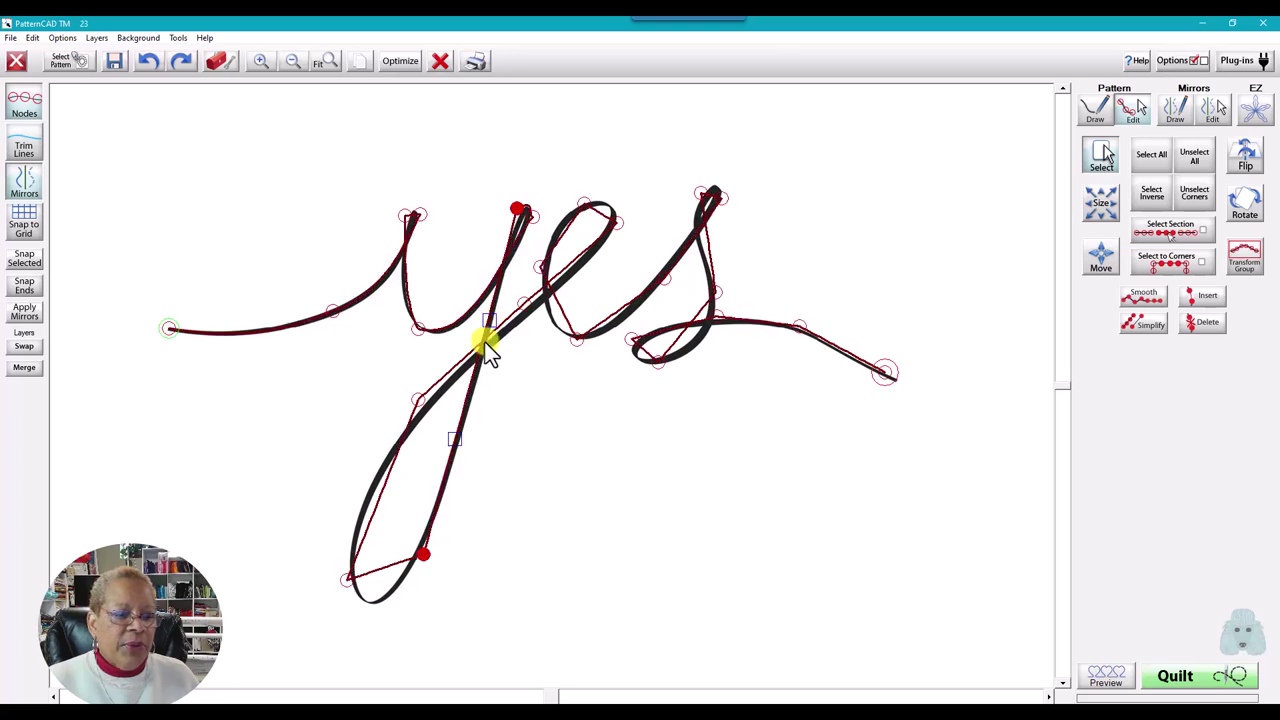
{"action": "left_click", "coordinate": [515, 215]}
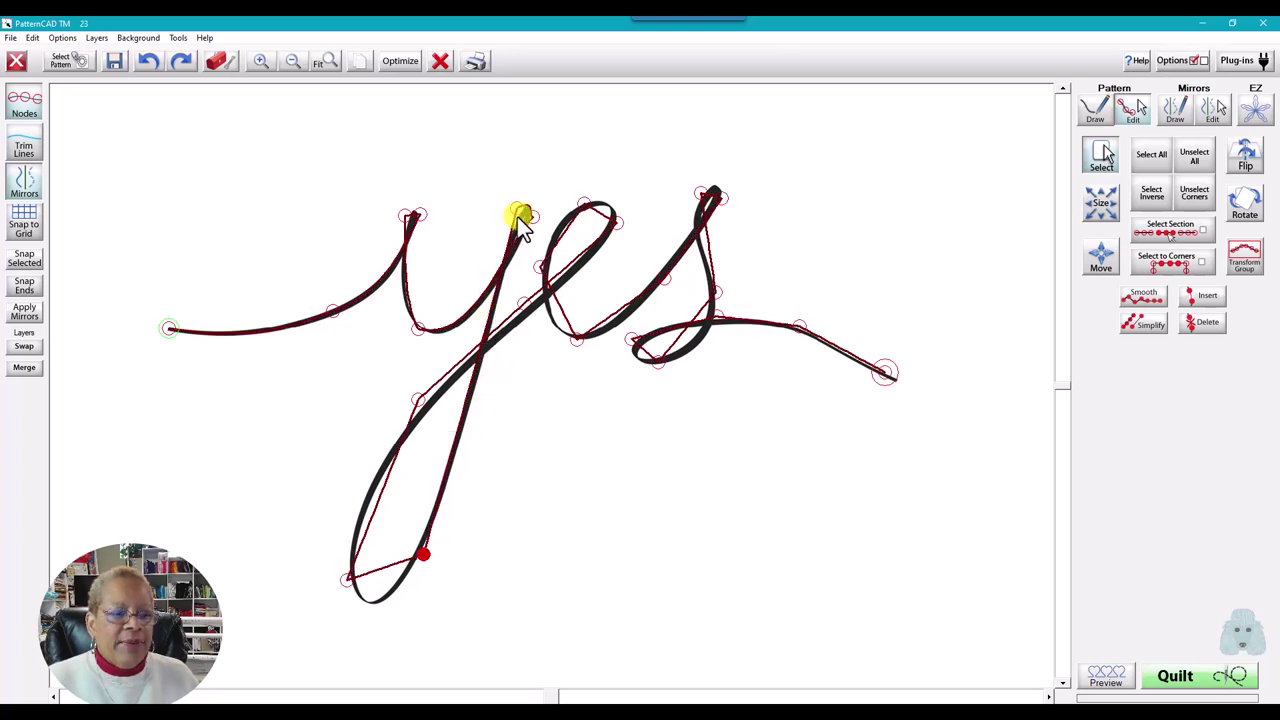
{"action": "left_click", "coordinate": [348, 583]}
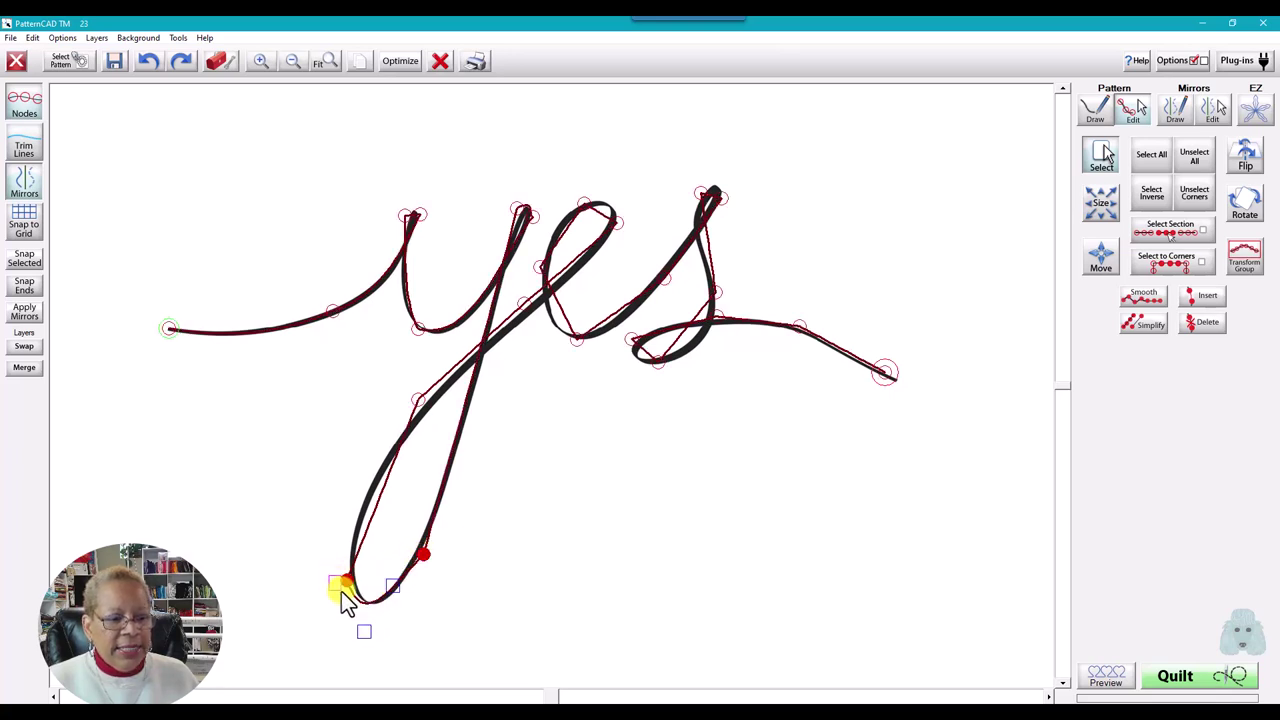
{"action": "left_click", "coordinate": [419, 551]}
{"action": "left_click_drag", "start_coordinate": [404, 546], "coordinate": [446, 568]}
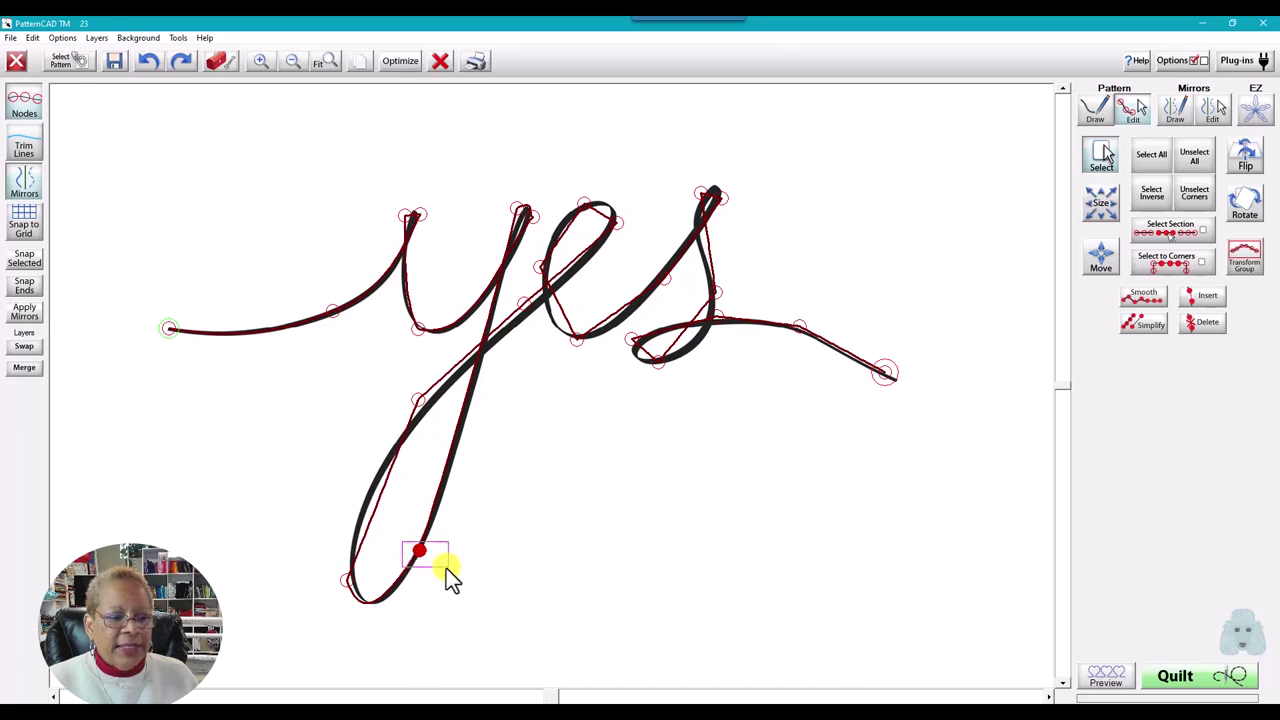
{"action": "left_click_drag", "start_coordinate": [326, 568], "coordinate": [376, 598]}
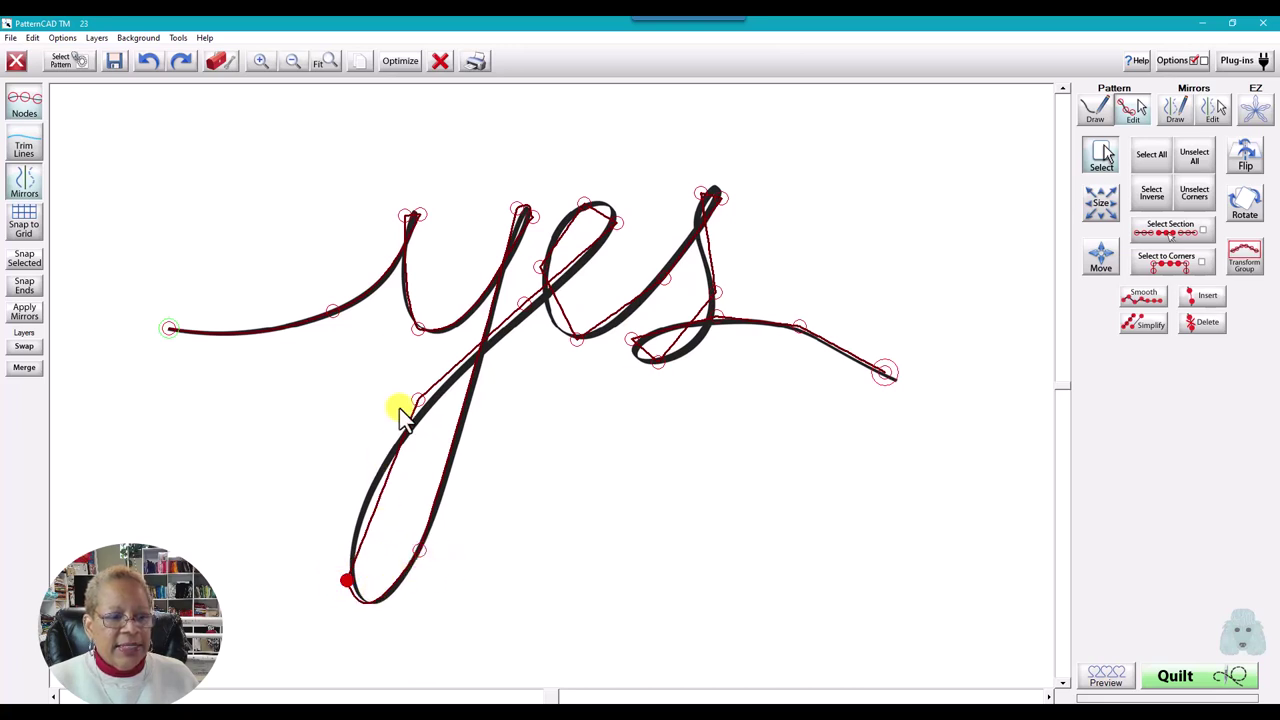
Refine the loop's bottom and rising nodes, previewing the stitching, until the line flows into the e
{"action": "left_click", "coordinate": [416, 400]}
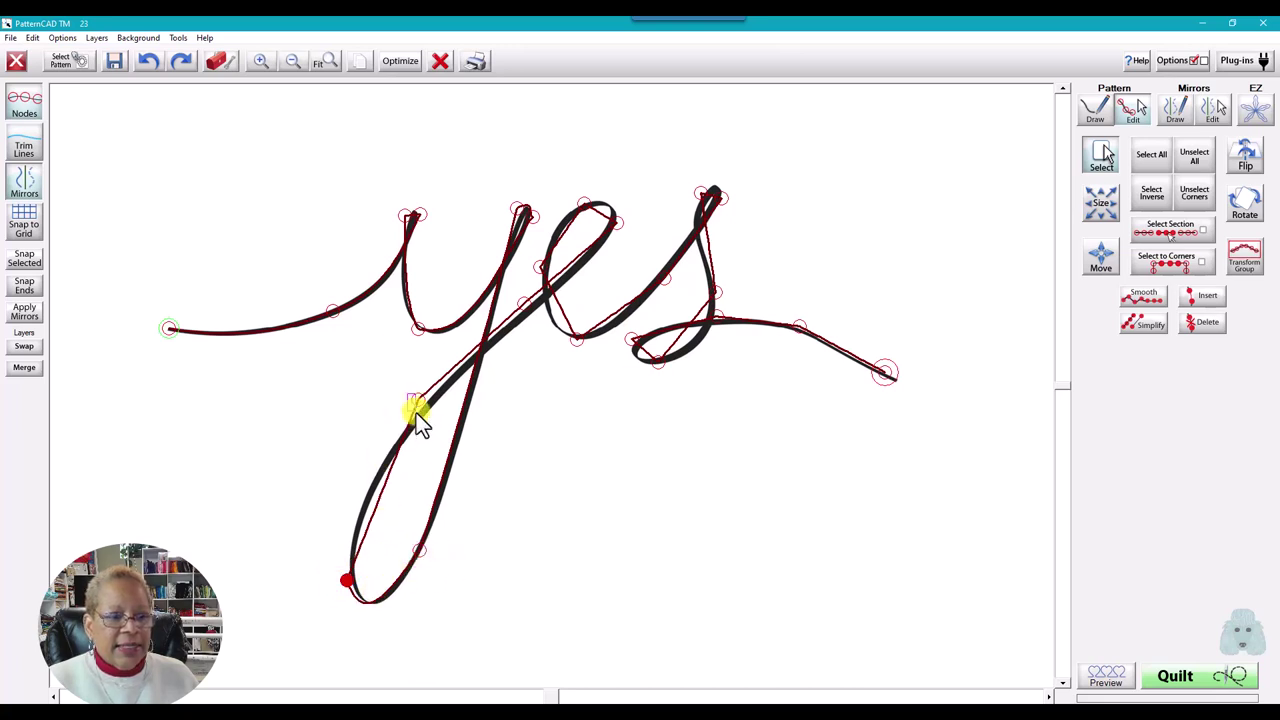
{"action": "left_click", "coordinate": [372, 521]}
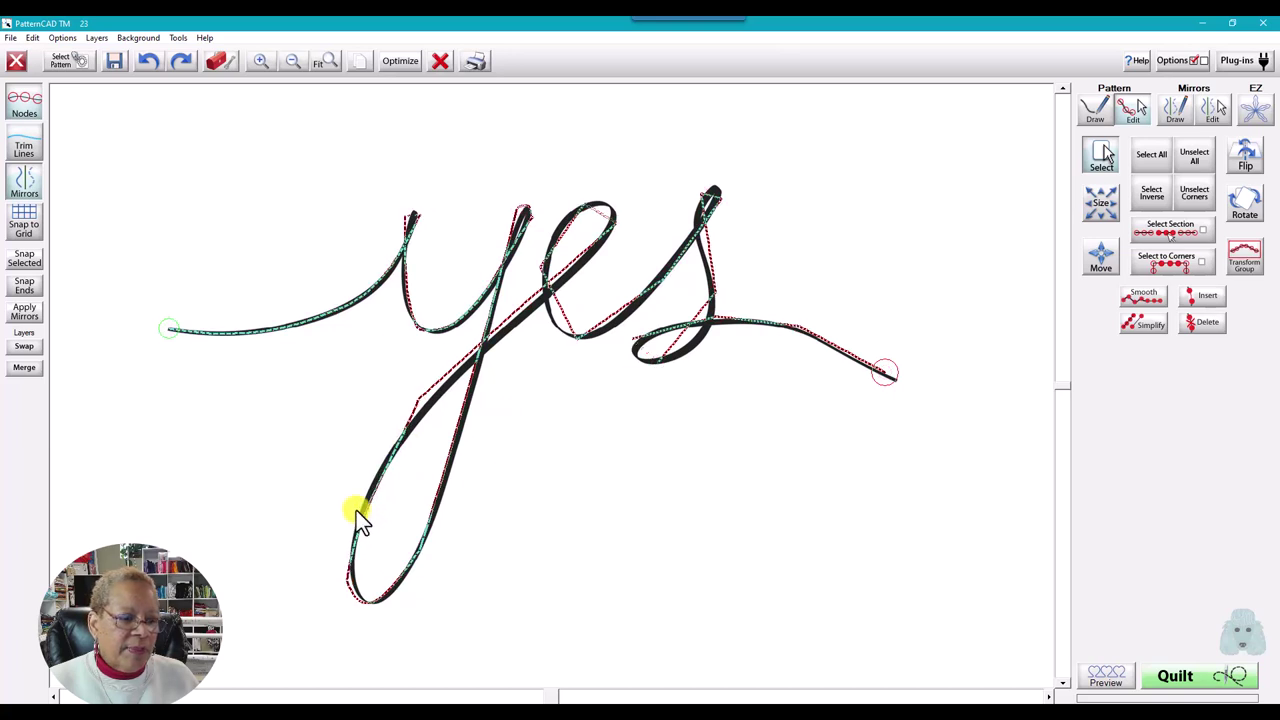
{"action": "left_click", "coordinate": [389, 458]}
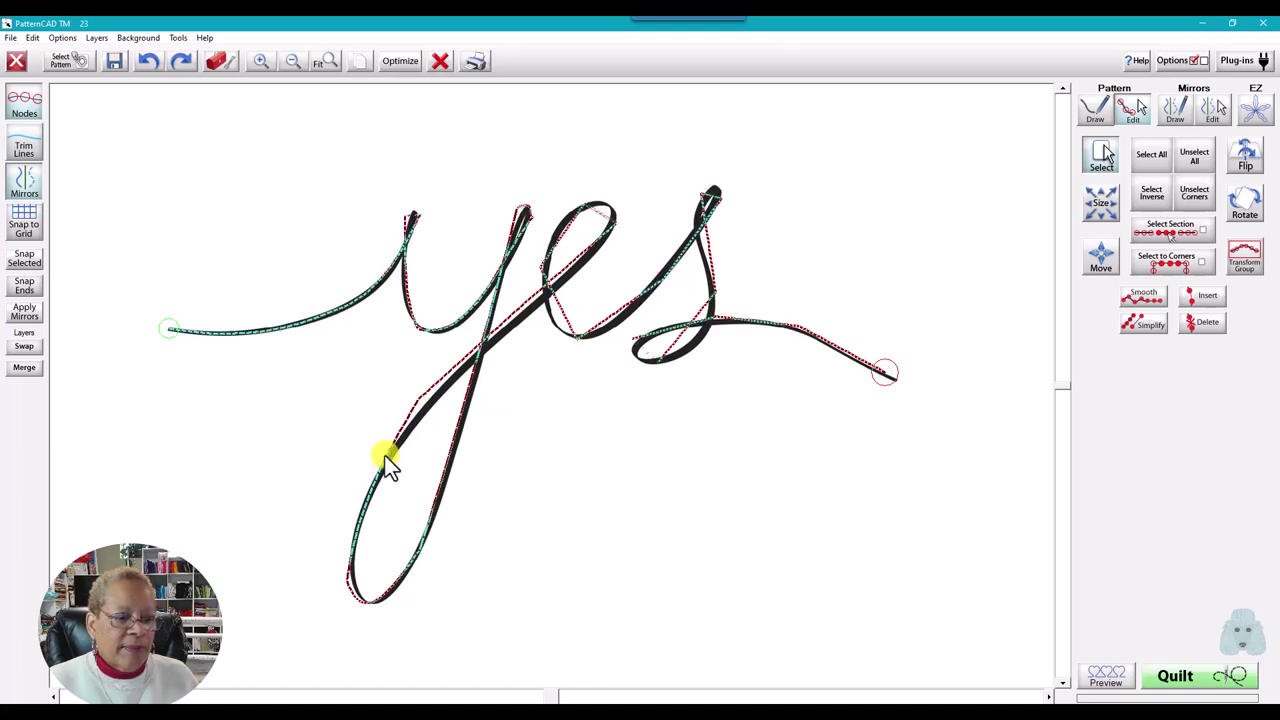
{"action": "left_click", "coordinate": [386, 458]}
{"action": "left_click", "coordinate": [417, 399]}
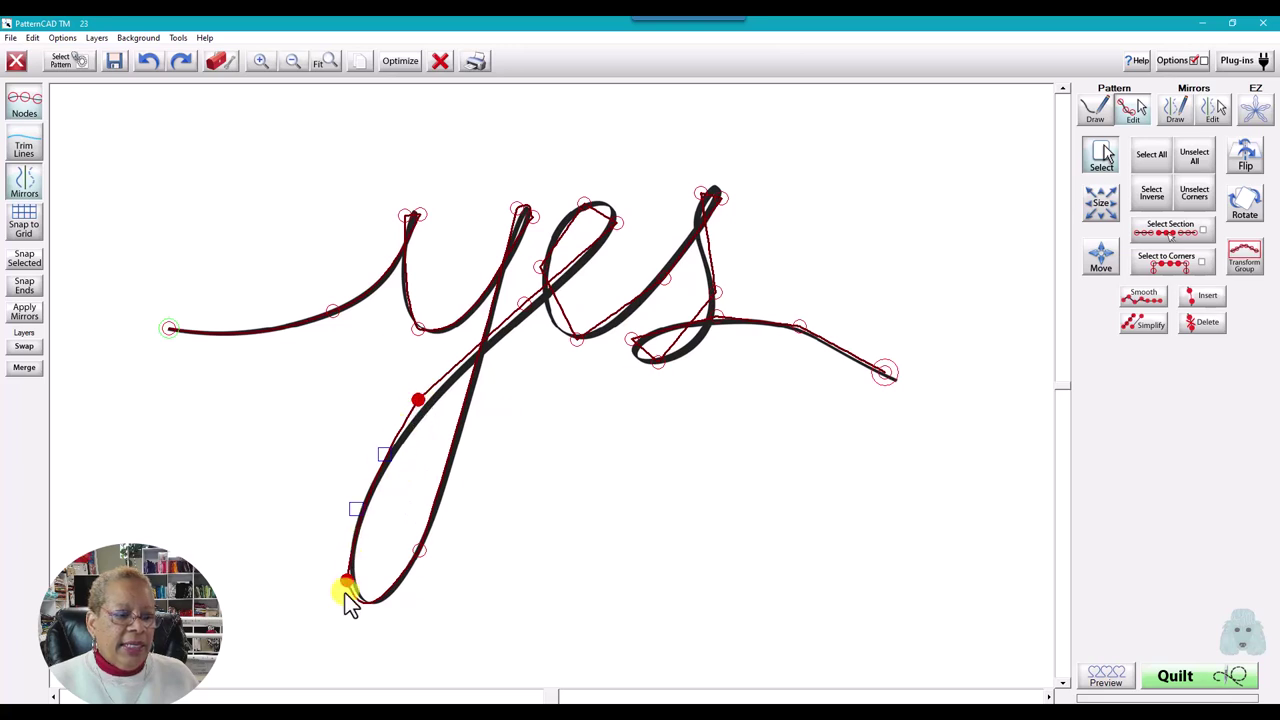
{"action": "left_click", "coordinate": [347, 581]}
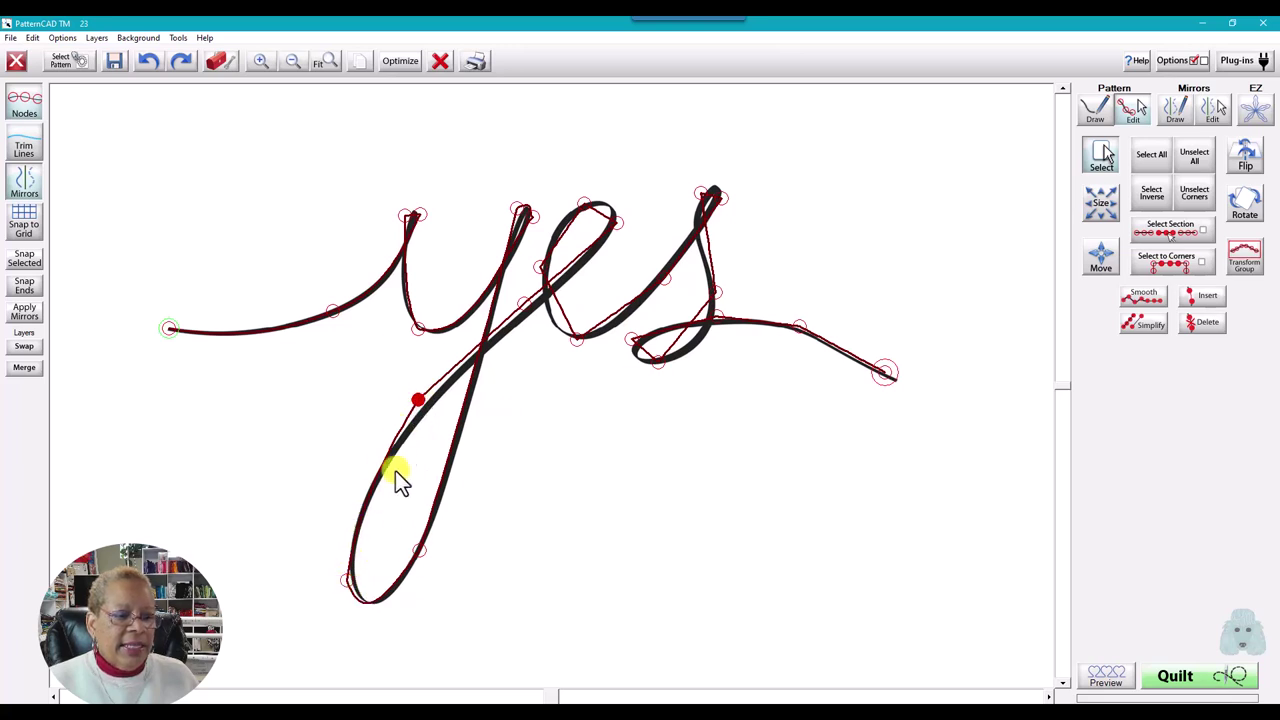
{"action": "left_click", "coordinate": [418, 402]}
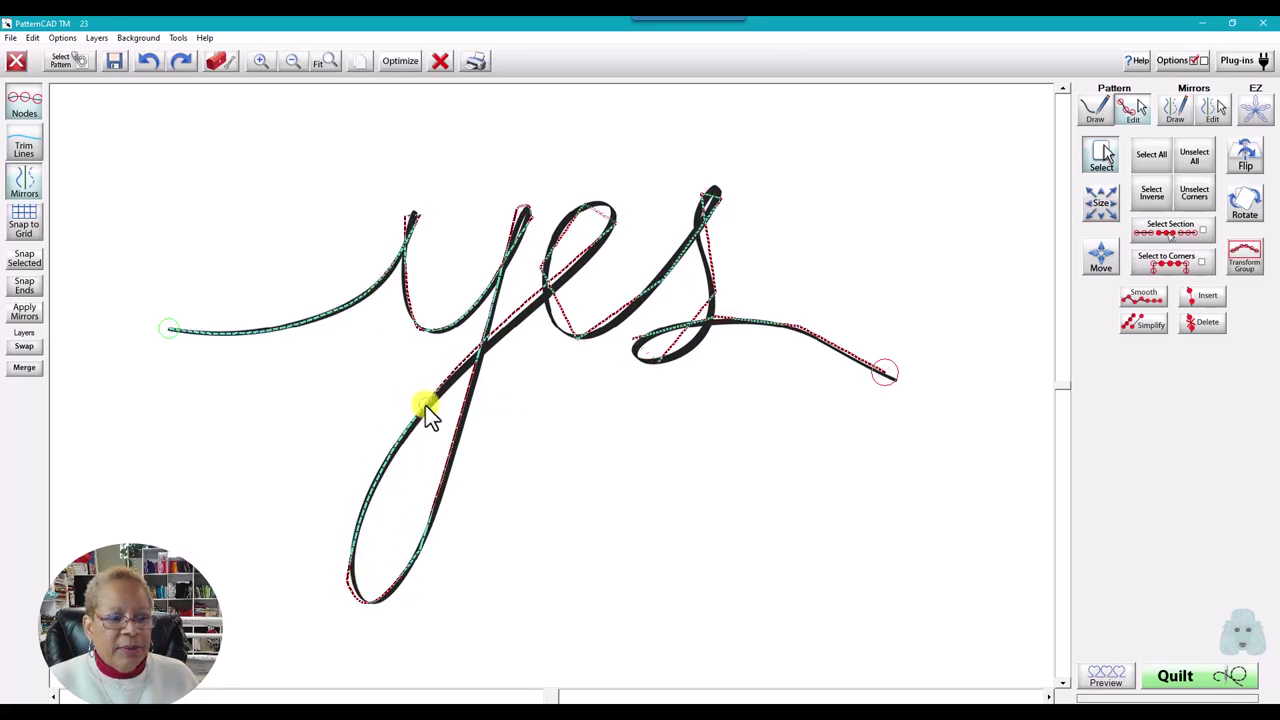
{"action": "left_click", "coordinate": [425, 405]}
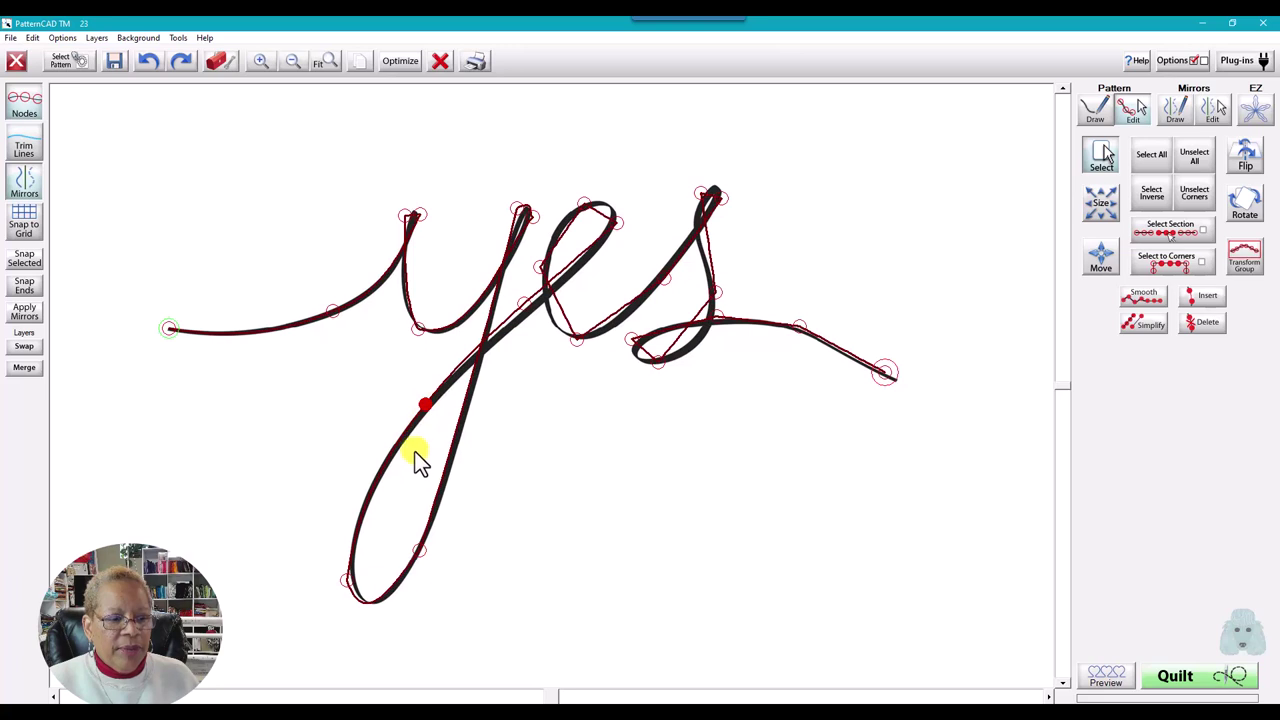
{"action": "left_click", "coordinate": [346, 582]}
{"action": "left_click", "coordinate": [350, 572]}
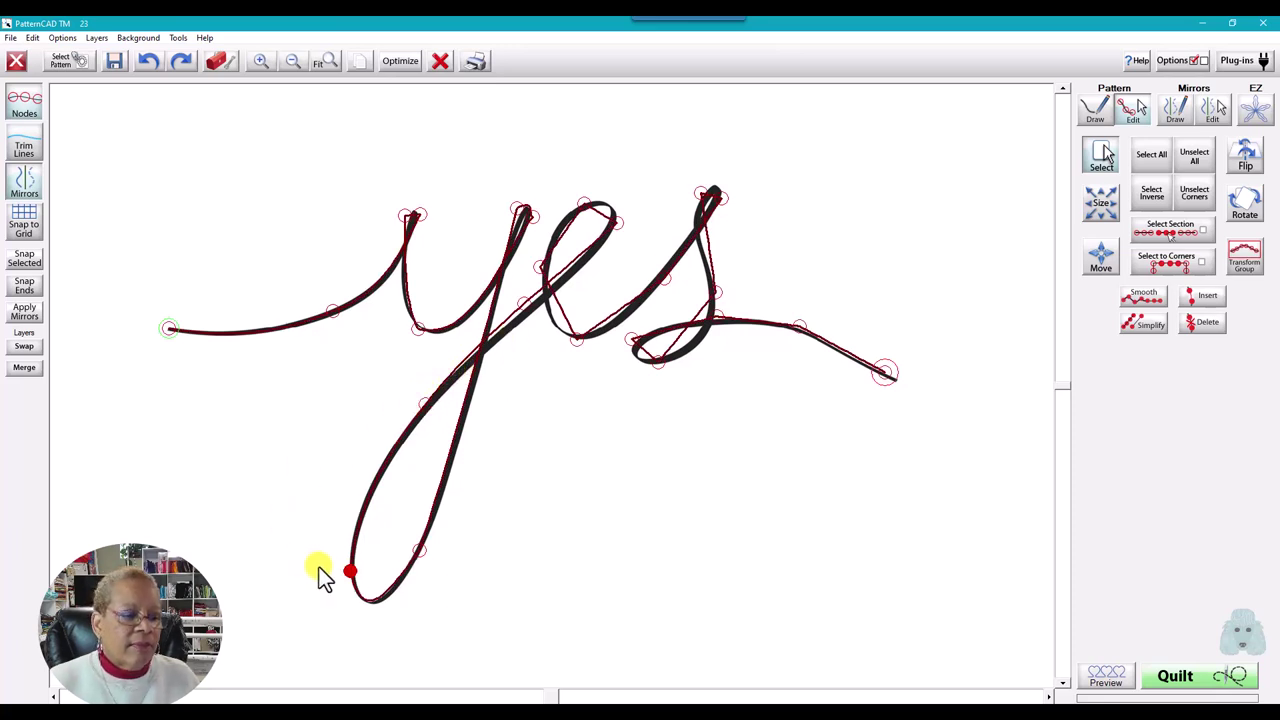
{"action": "left_click", "coordinate": [428, 414]}
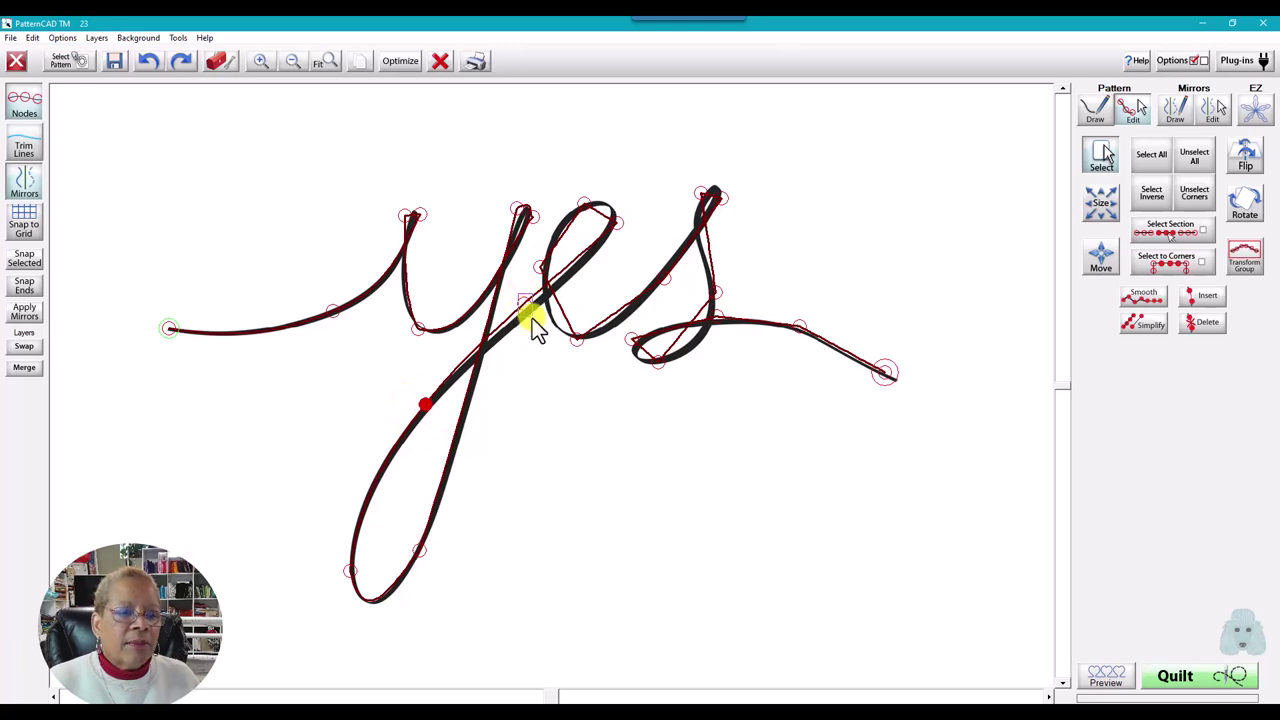
{"action": "left_click", "coordinate": [526, 301]}
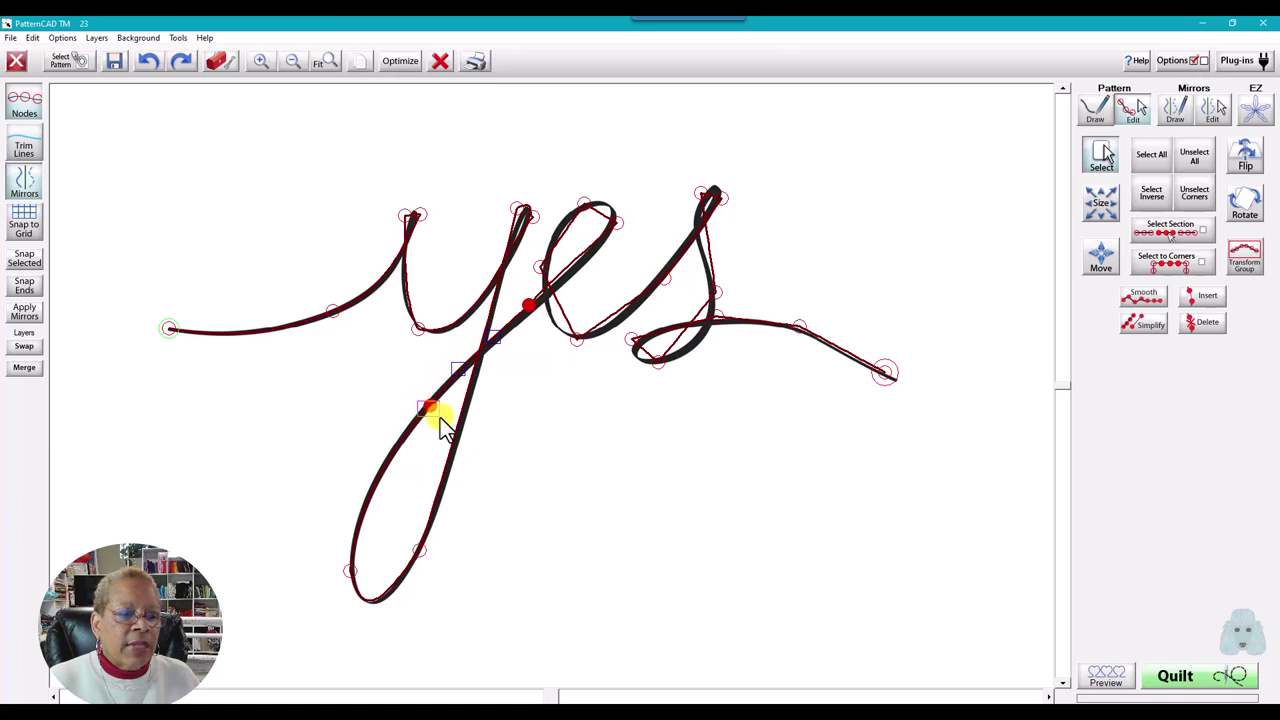
{"action": "left_click", "coordinate": [611, 234]}
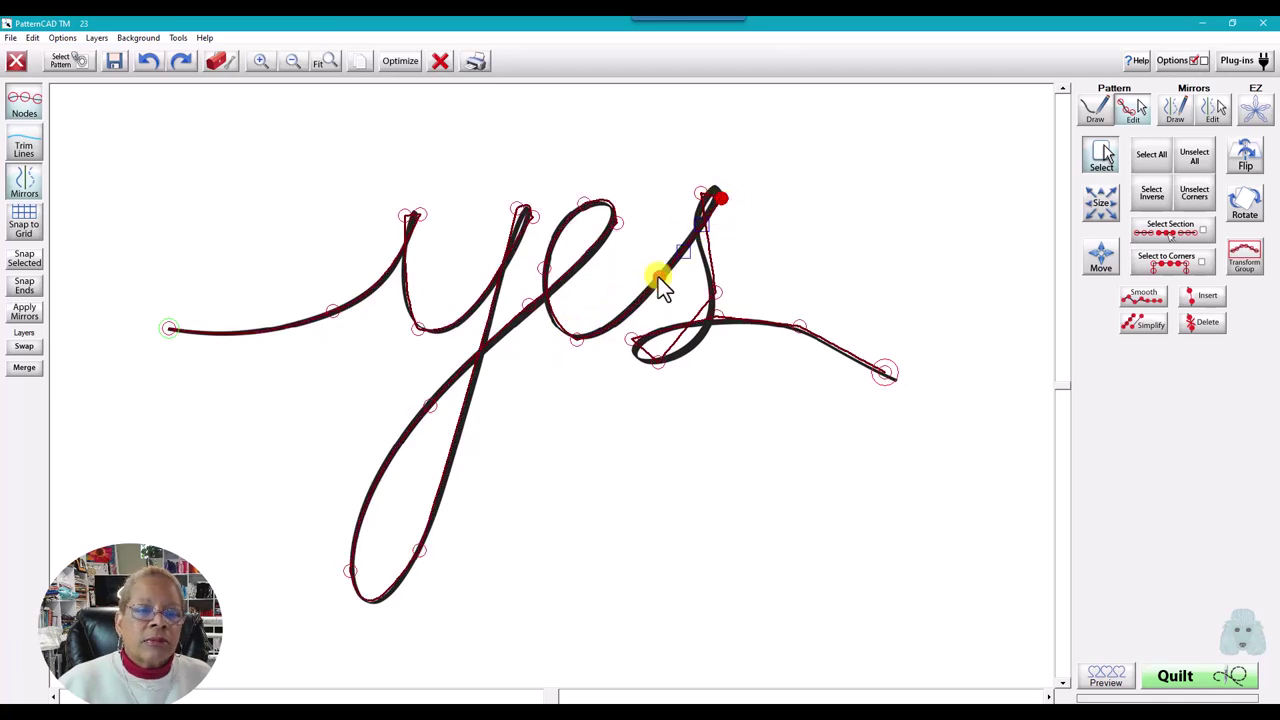
Select the node on the s's lower loop, then marquee-select the tail nodes to fine-tune them
{"action": "left_click", "coordinate": [710, 205]}
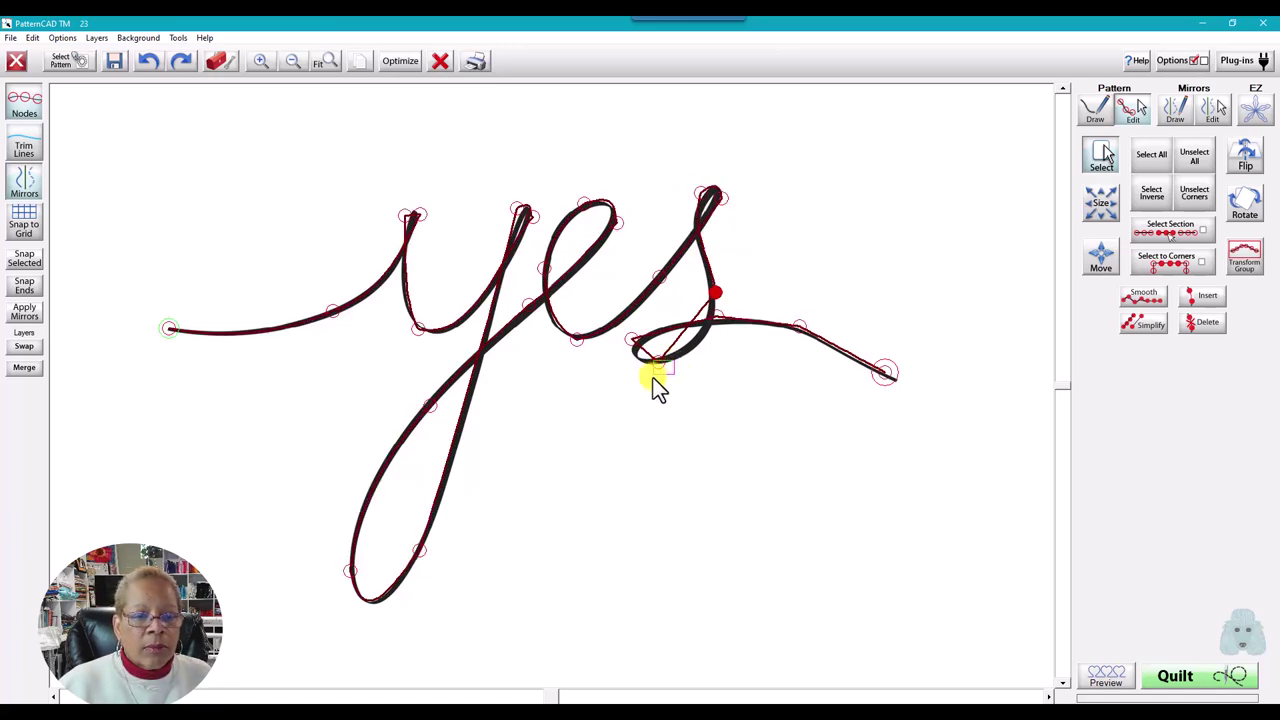
{"action": "left_click", "coordinate": [698, 316]}
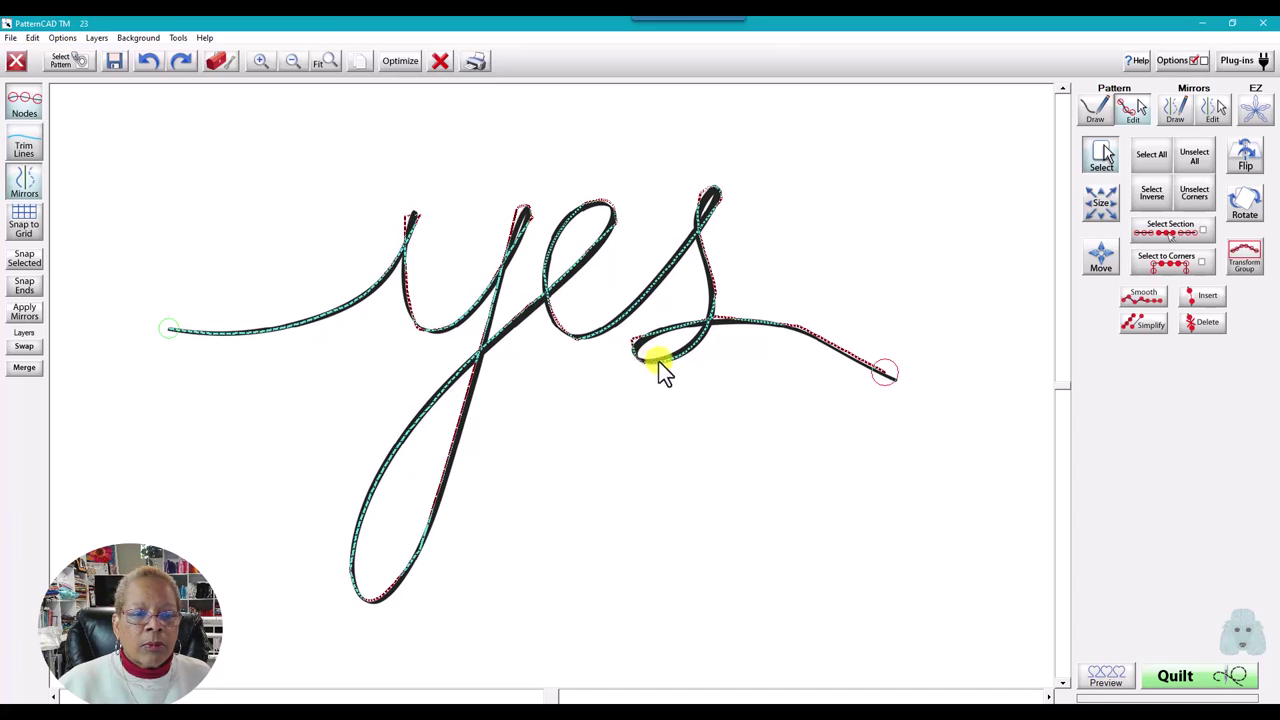
{"action": "left_click", "coordinate": [659, 362]}
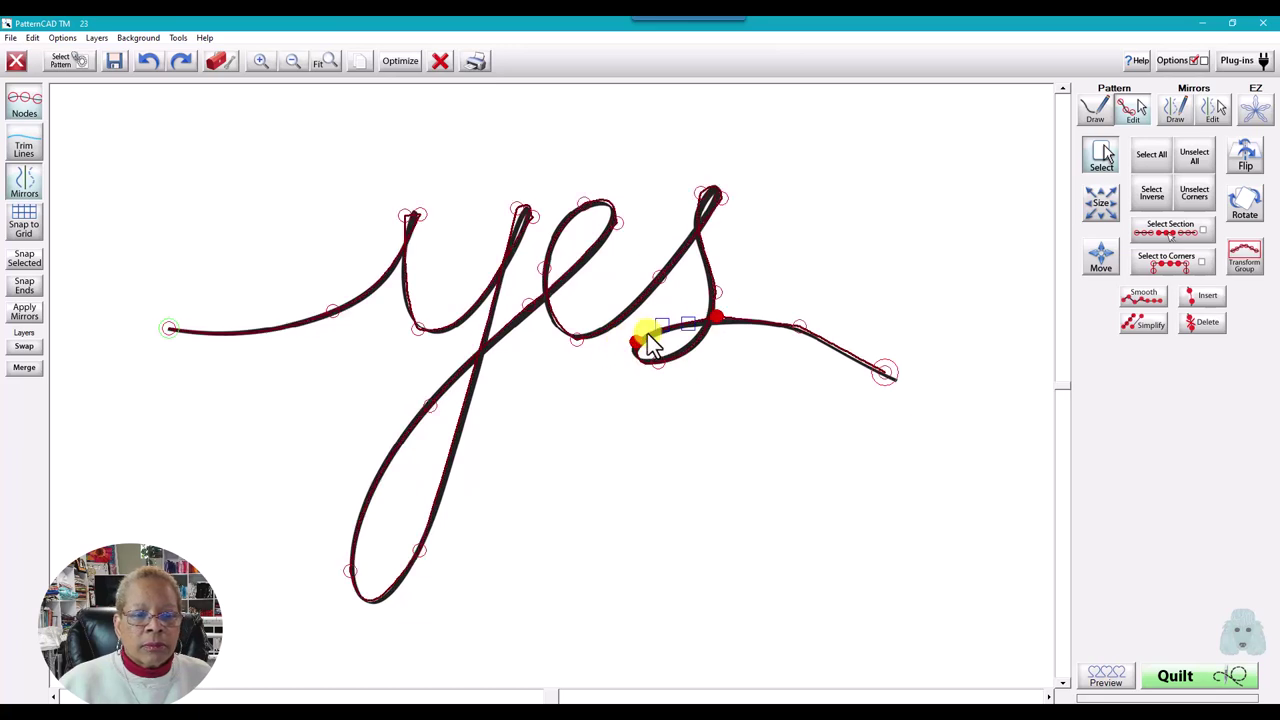
{"action": "left_click", "coordinate": [758, 318]}
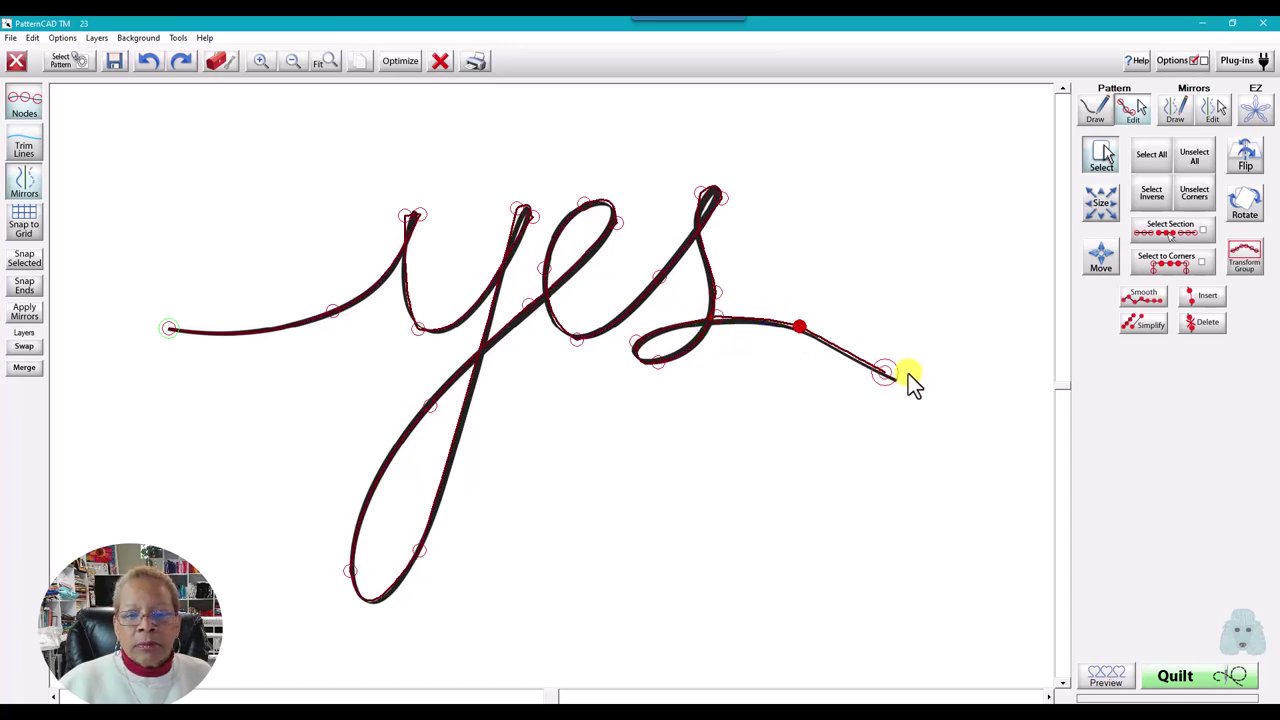
{"action": "left_click", "coordinate": [823, 349]}
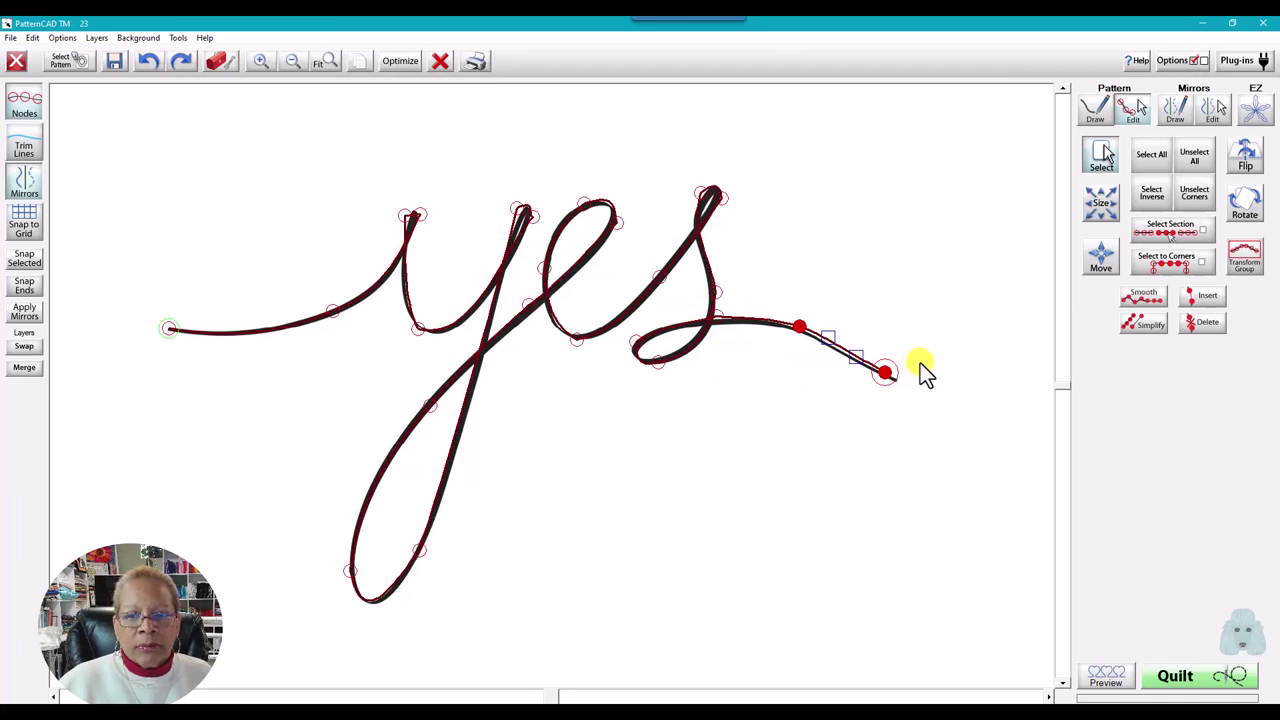
{"action": "left_click_drag", "start_coordinate": [774, 308], "coordinate": [934, 421]}
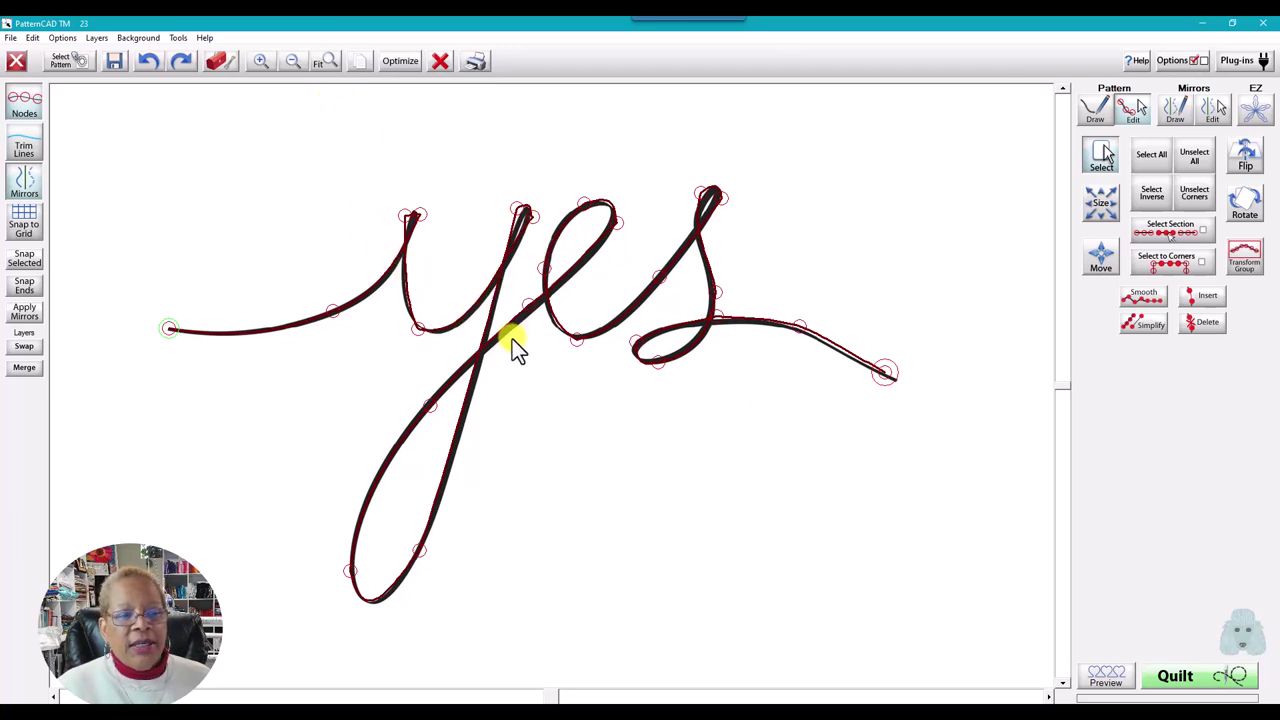
Hide the background script image and select two nodes at the top of the e
{"action": "left_click", "coordinate": [139, 40]}
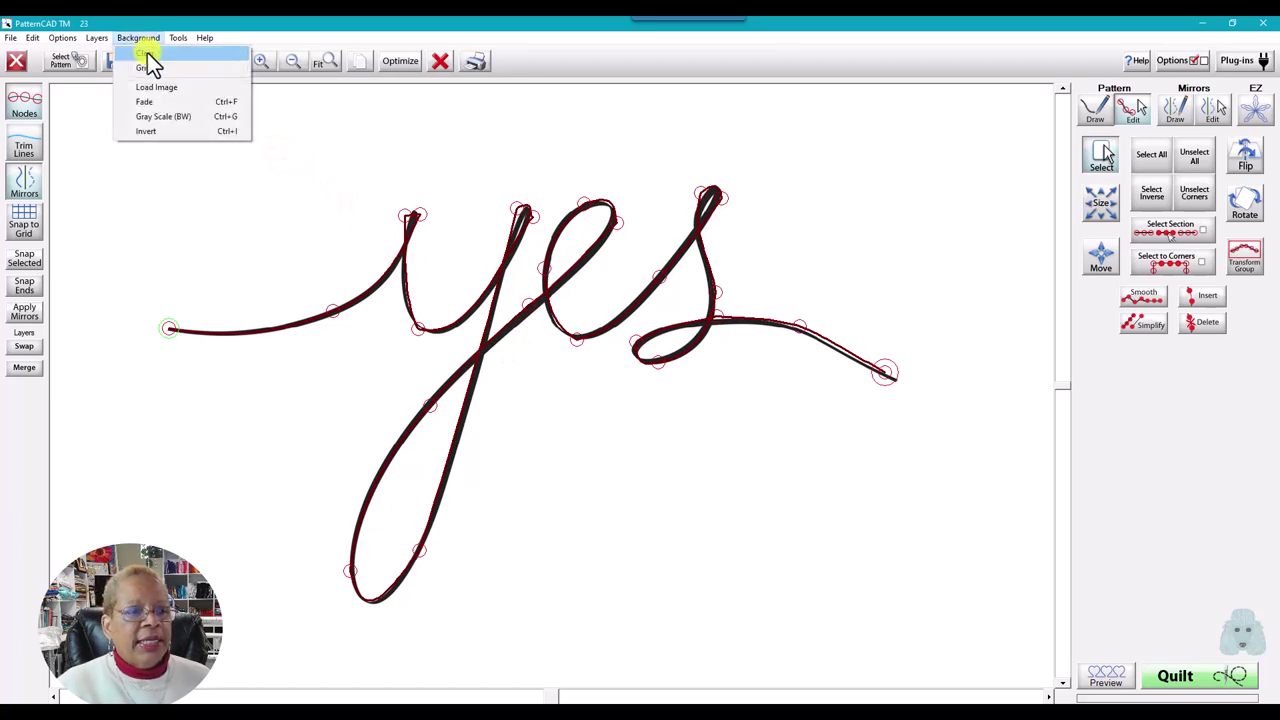
{"action": "left_click", "coordinate": [150, 64]}
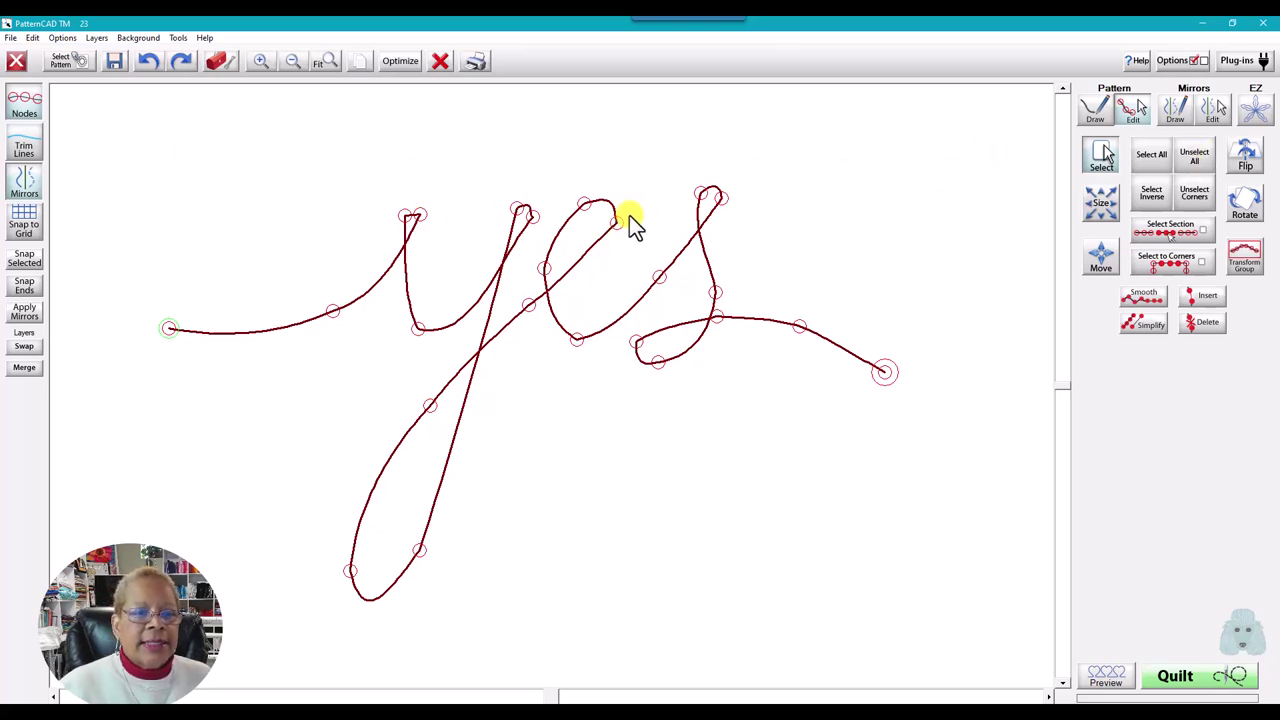
{"action": "left_click", "coordinate": [603, 240]}
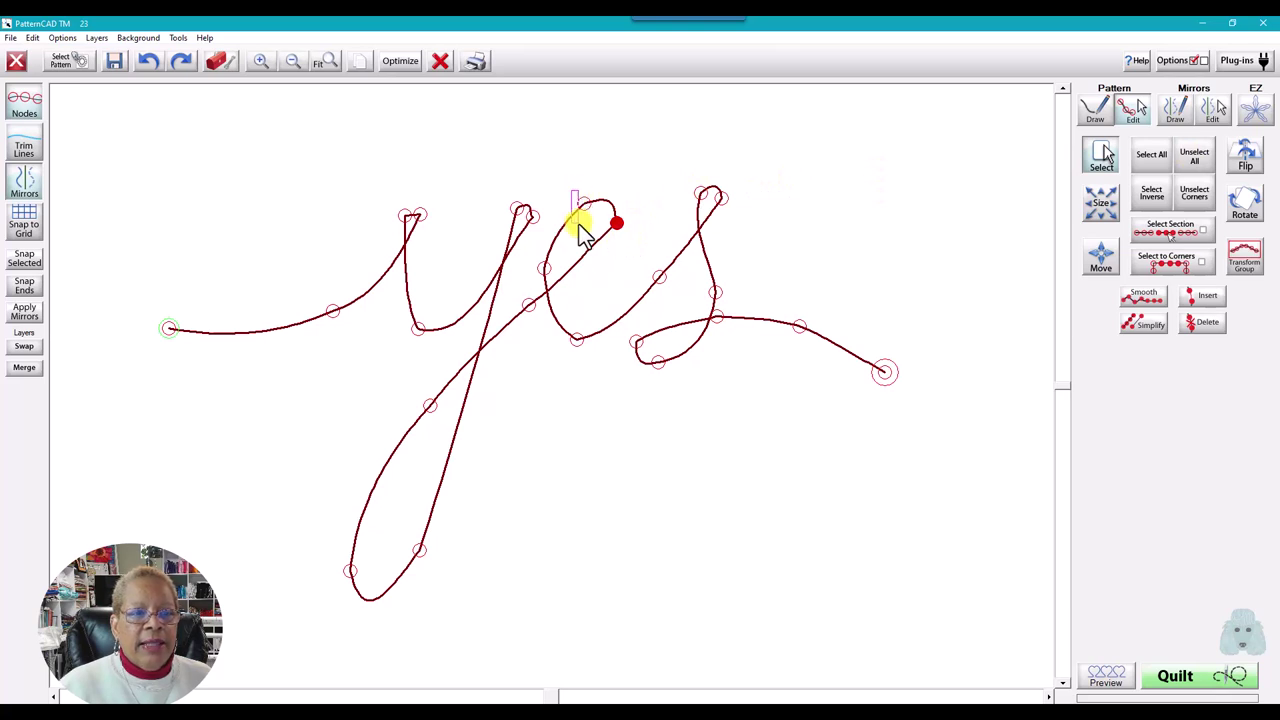
{"action": "left_click", "coordinate": [584, 204]}
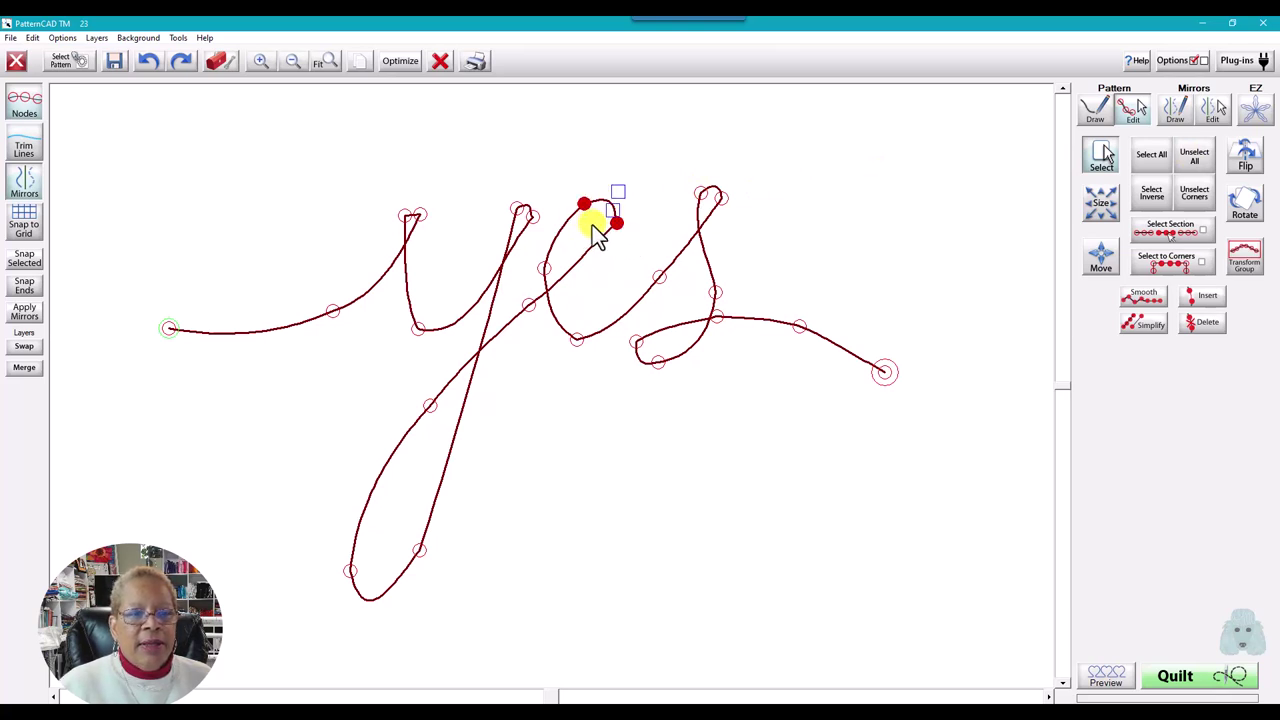
Reselect the e's top nodes and the node at the top of the y
{"action": "left_click", "coordinate": [620, 208]}
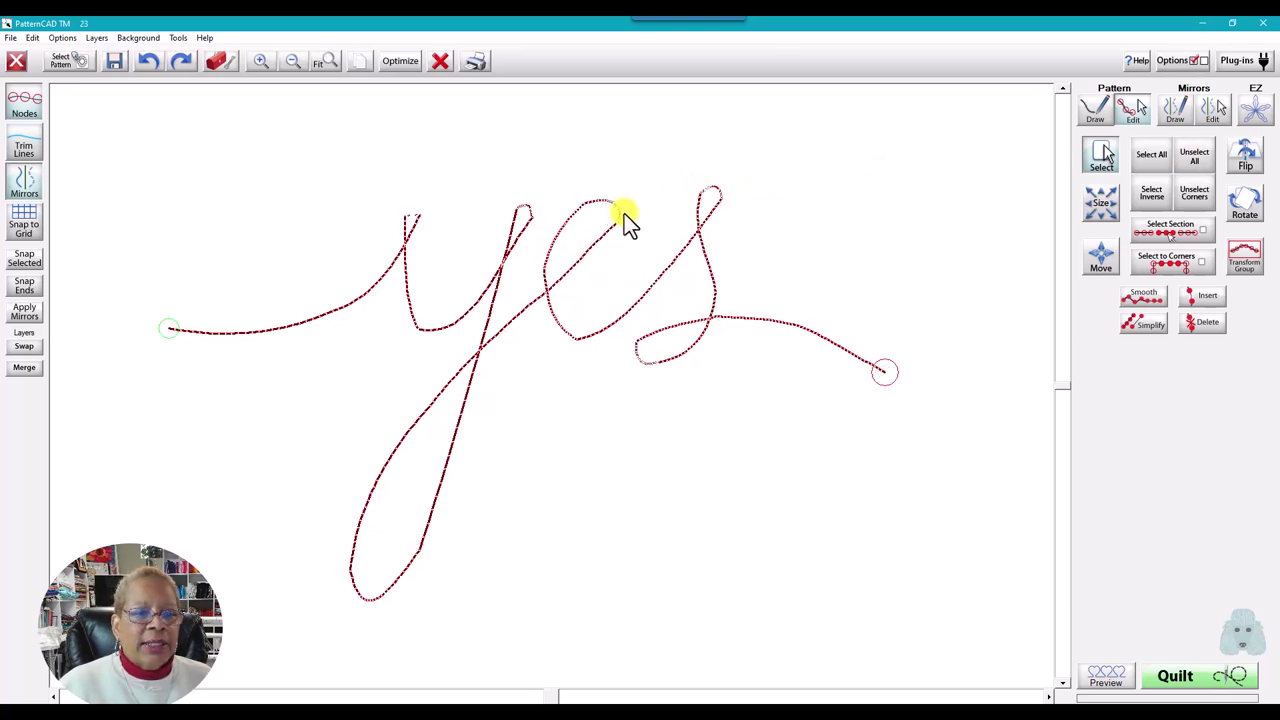
{"action": "left_click", "coordinate": [627, 215]}
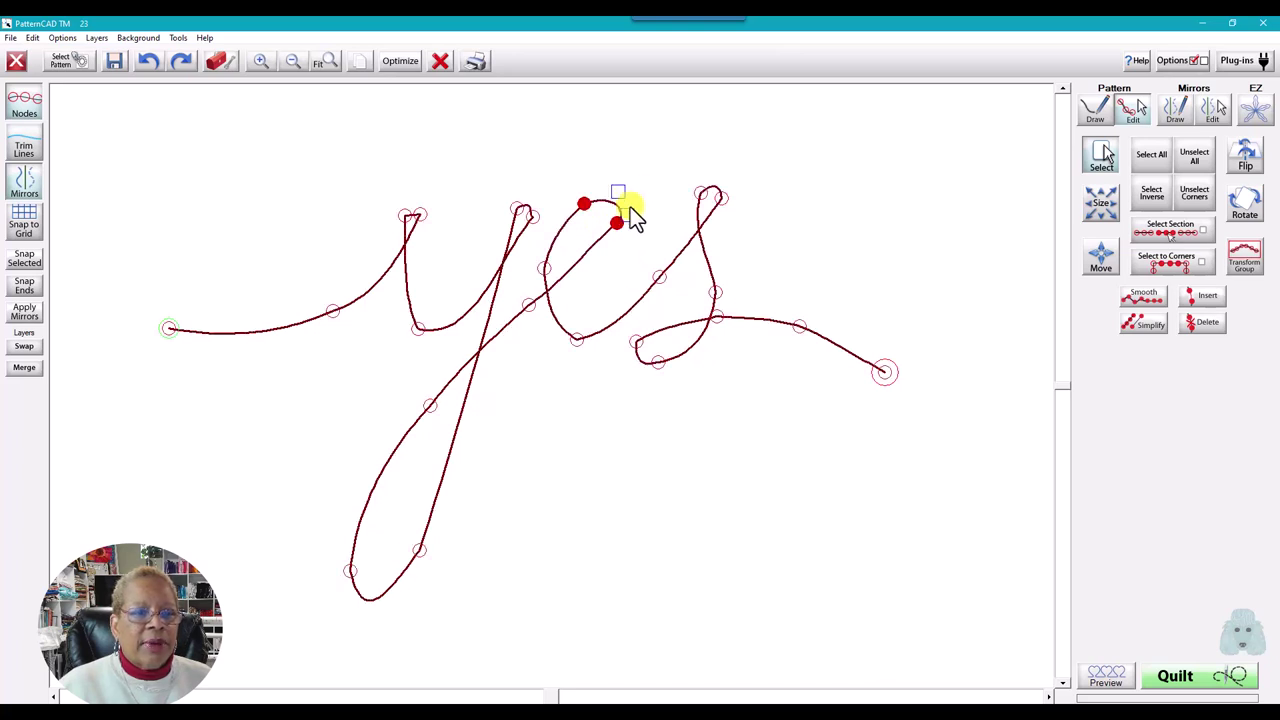
{"action": "left_click", "coordinate": [611, 219]}
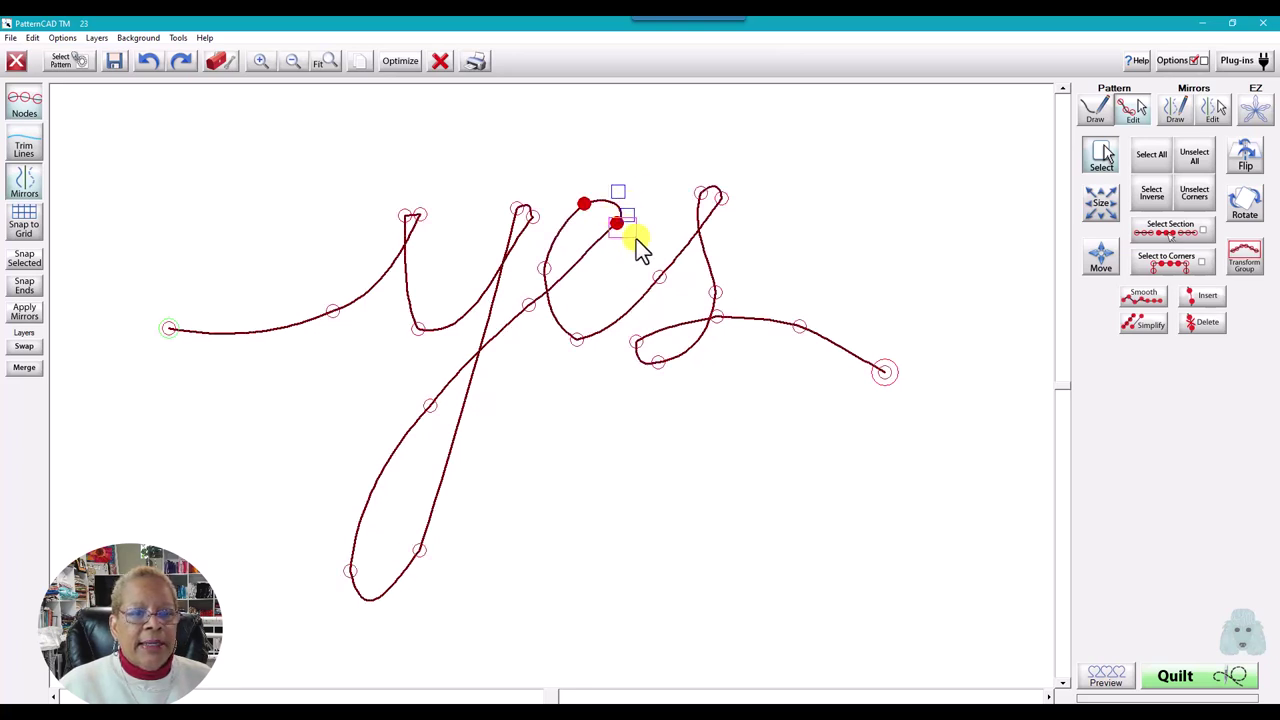
{"action": "left_click", "coordinate": [584, 205]}
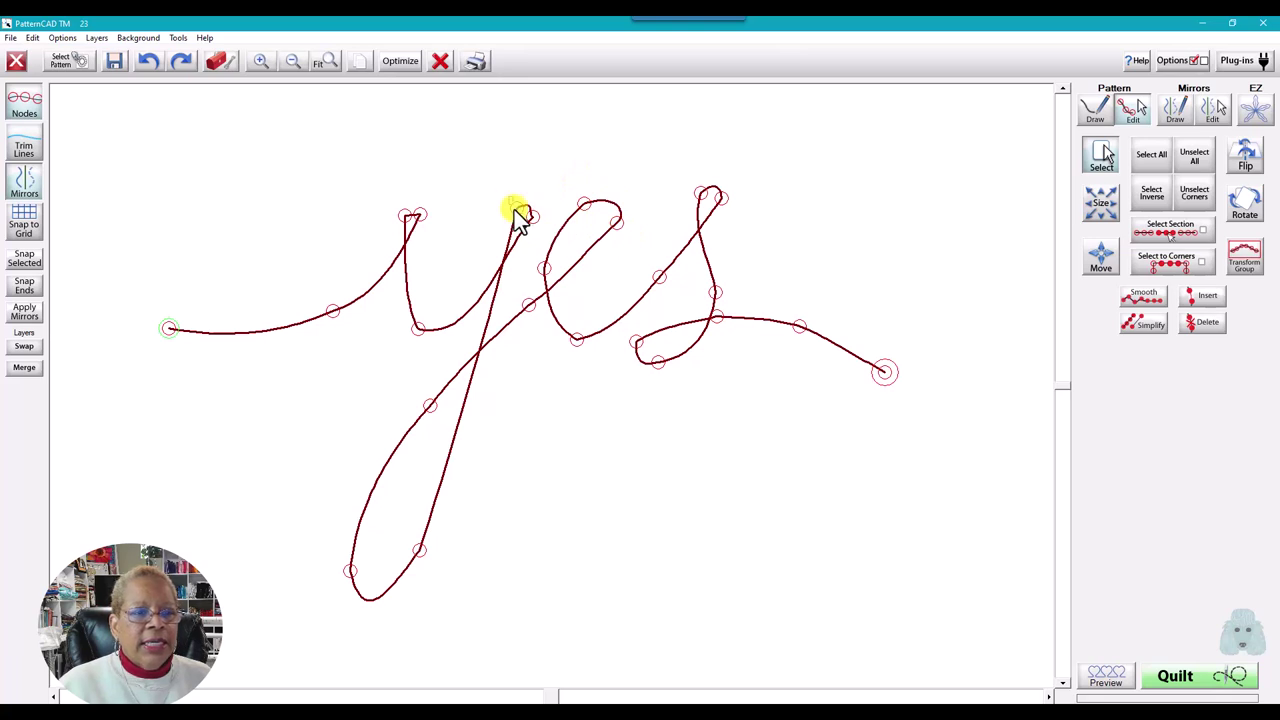
{"action": "left_click_drag", "start_coordinate": [509, 198], "coordinate": [546, 236]}
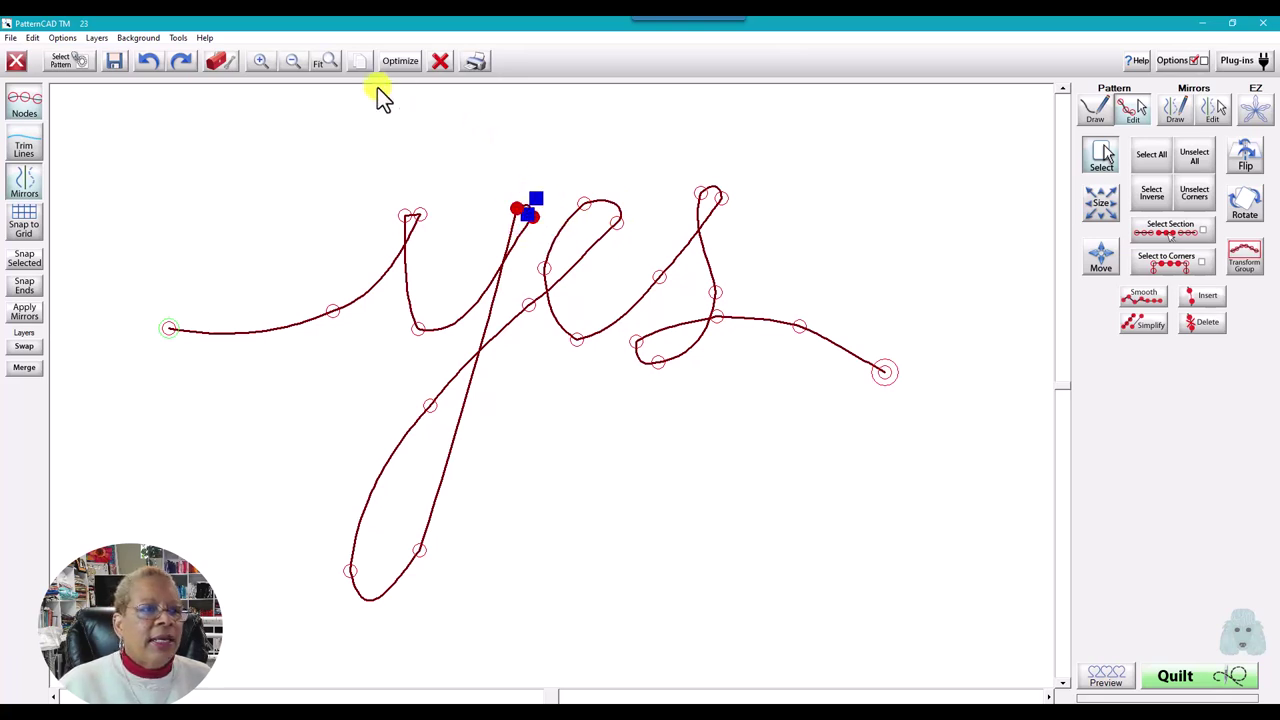
Zoom in and drag the top nodes of the y's right stroke into a rounded peak
{"action": "left_click", "coordinate": [260, 62]}
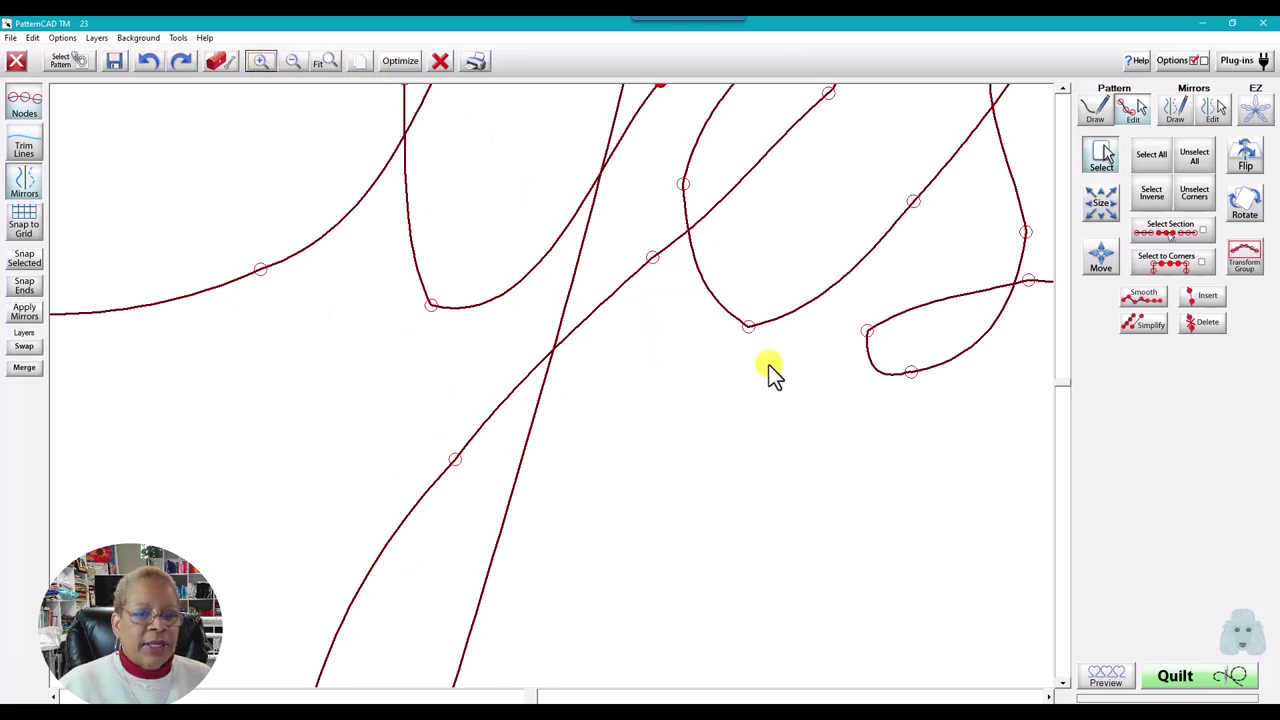
{"action": "left_click", "coordinate": [1062, 89]}
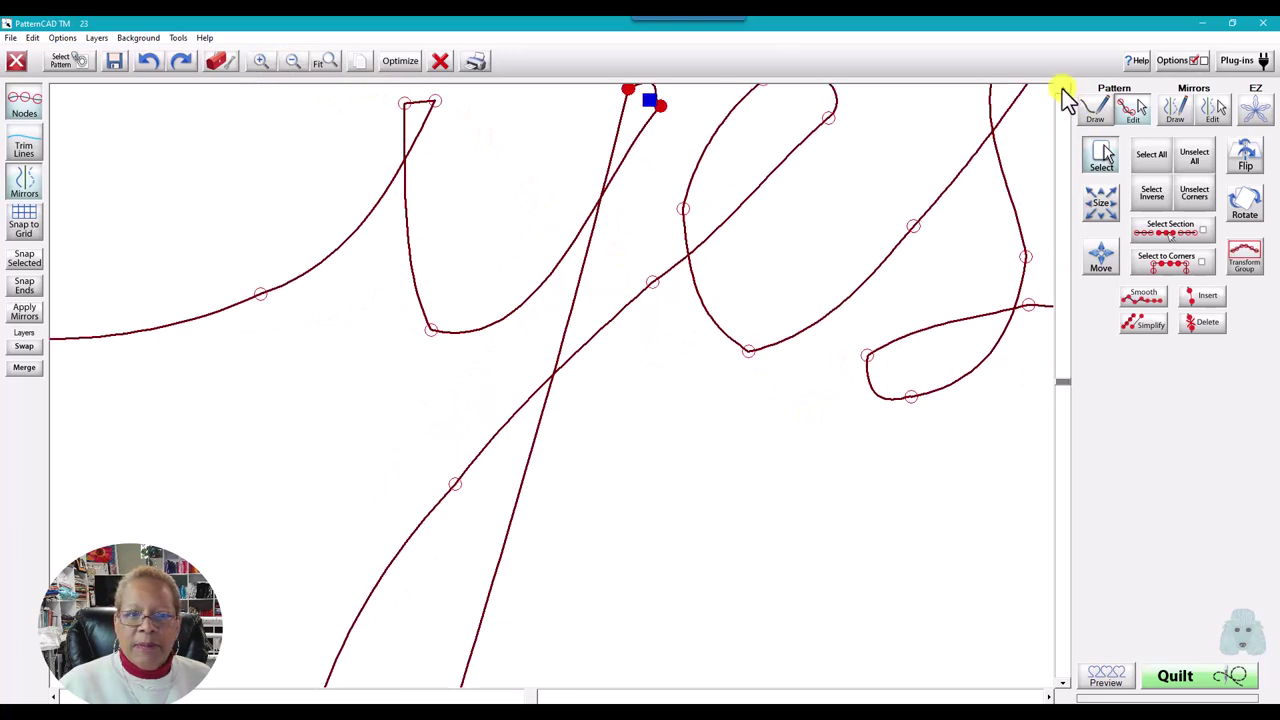
{"action": "left_click", "coordinate": [1062, 89]}
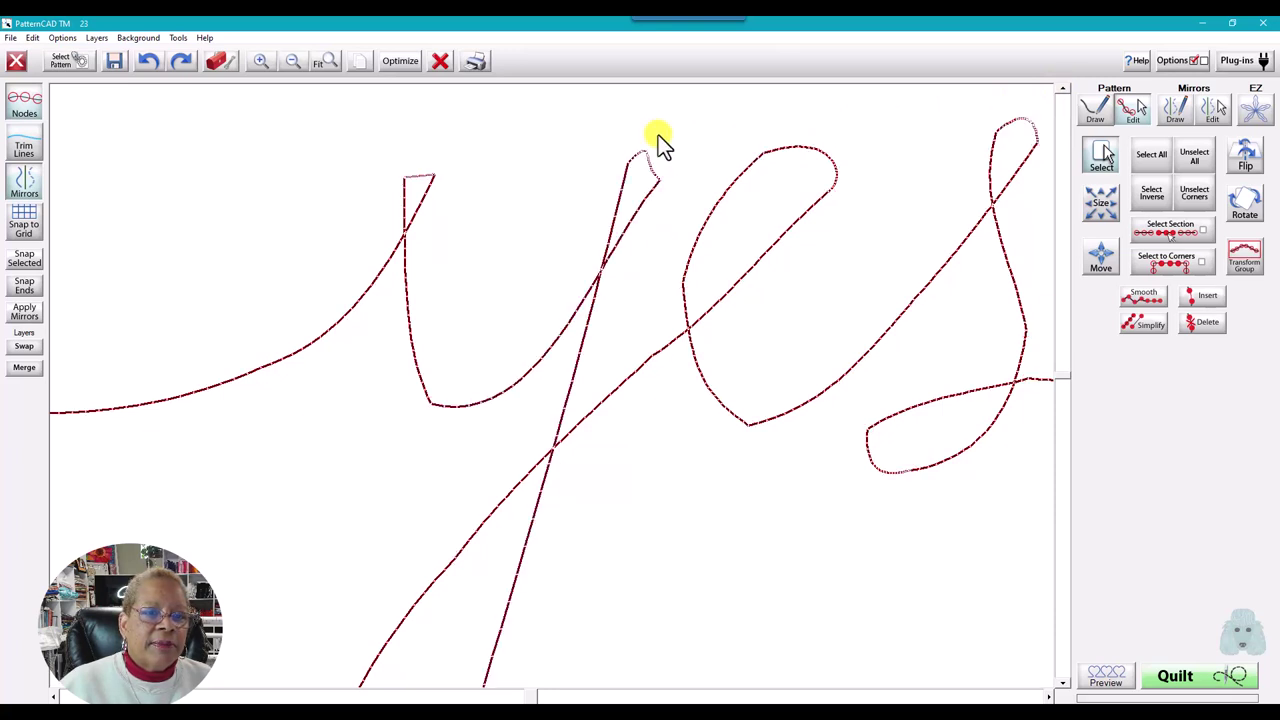
{"action": "left_click_drag", "start_coordinate": [663, 135], "coordinate": [660, 163]}
{"action": "left_click", "coordinate": [629, 164]}
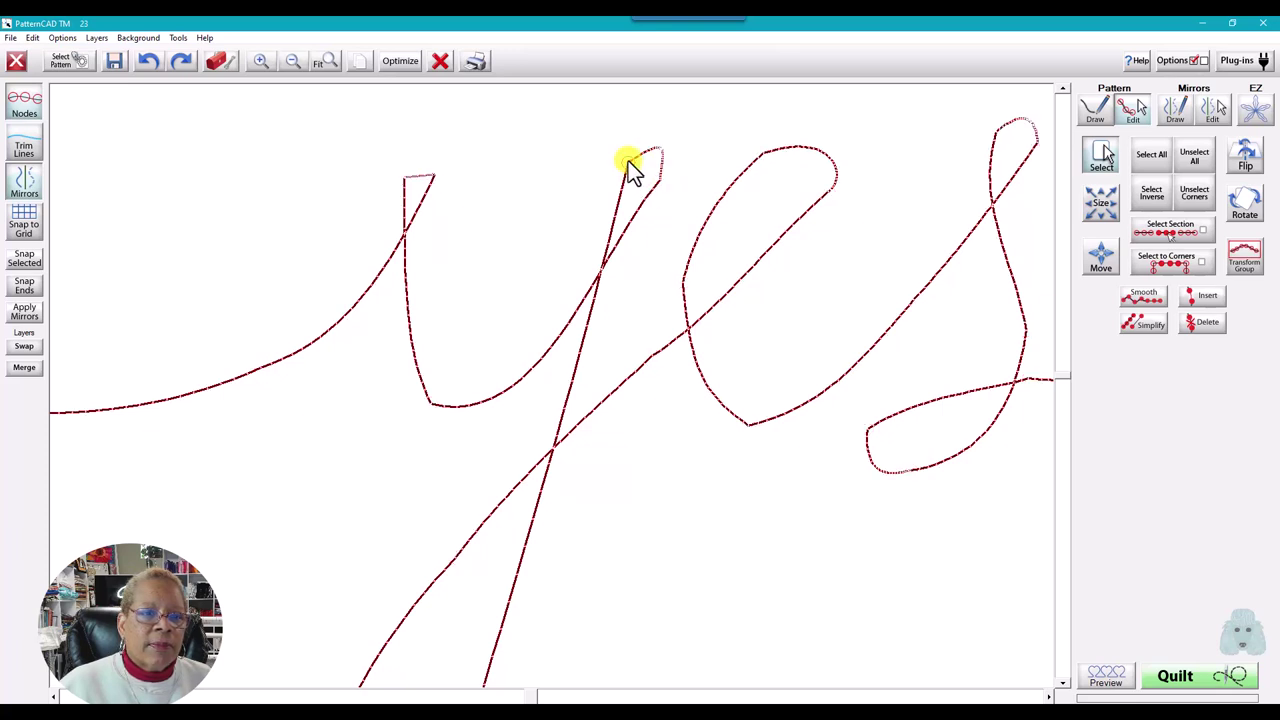
{"action": "left_click_drag", "start_coordinate": [629, 166], "coordinate": [633, 170]}
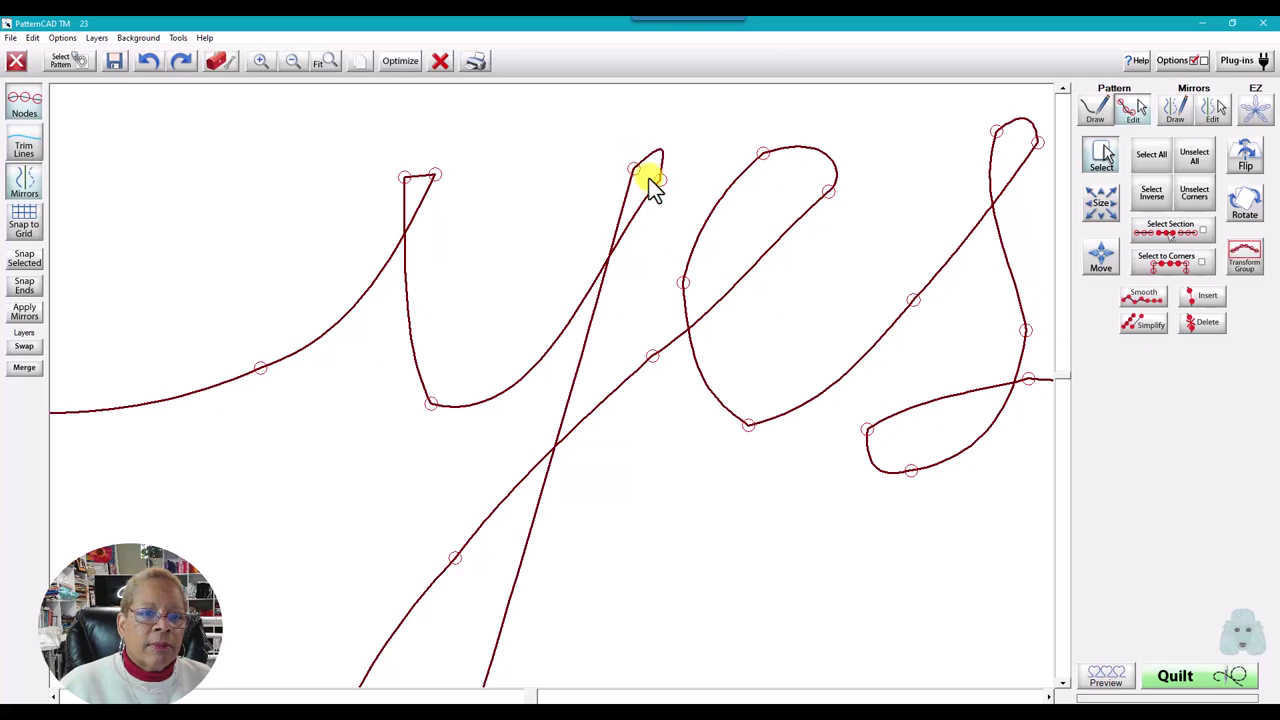
{"action": "mouse_move", "coordinate": [662, 181]}
{"action": "left_mouse_down"}
{"action": "mouse_move", "coordinate": [640, 175]}
{"action": "mouse_move", "coordinate": [667, 171]}
{"action": "left_mouse_up"}
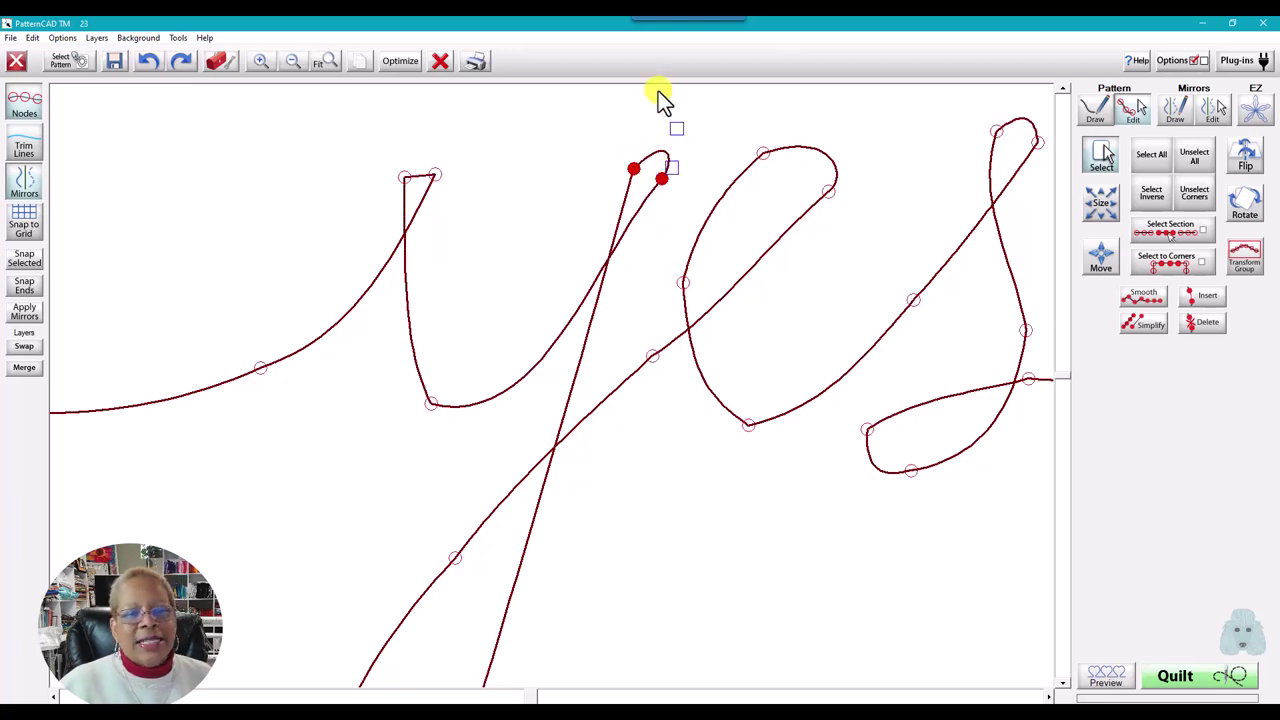
{"action": "left_click", "coordinate": [586, 178]}
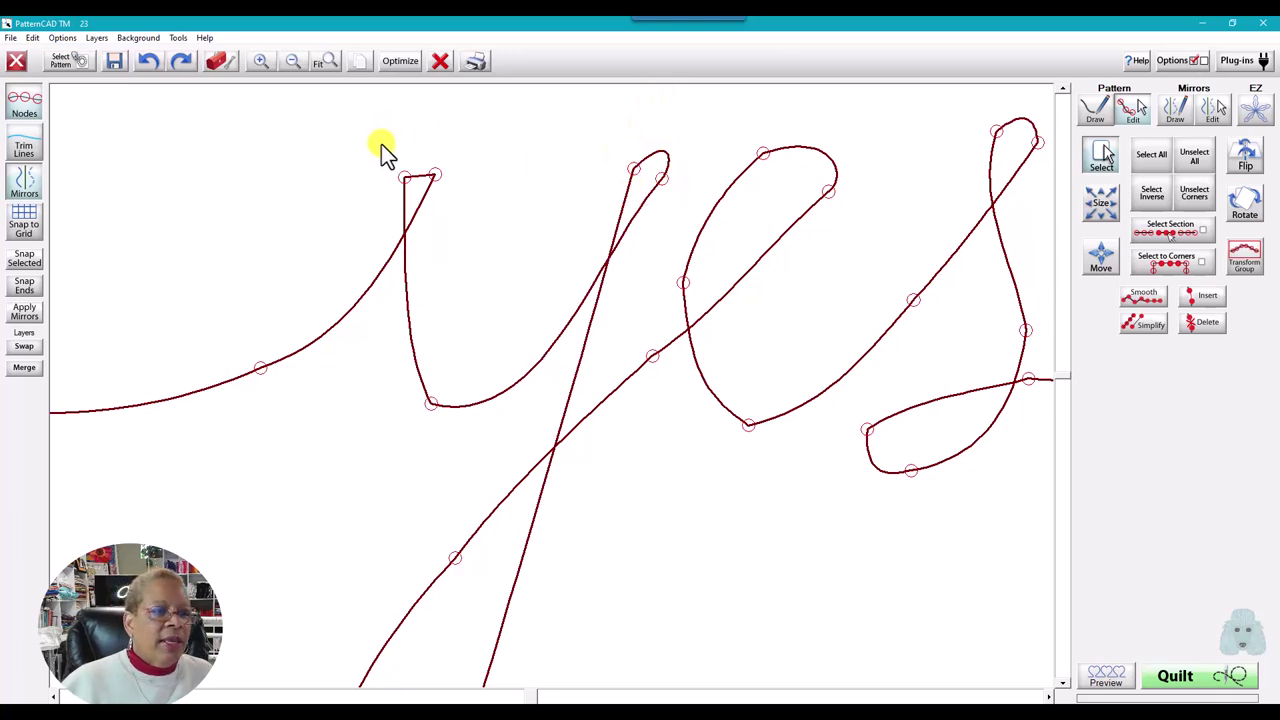
Reshape the top of the y's first stroke into a loop, then zoom out to the whole word
{"action": "left_click_drag", "start_coordinate": [457, 194], "coordinate": [460, 197]}
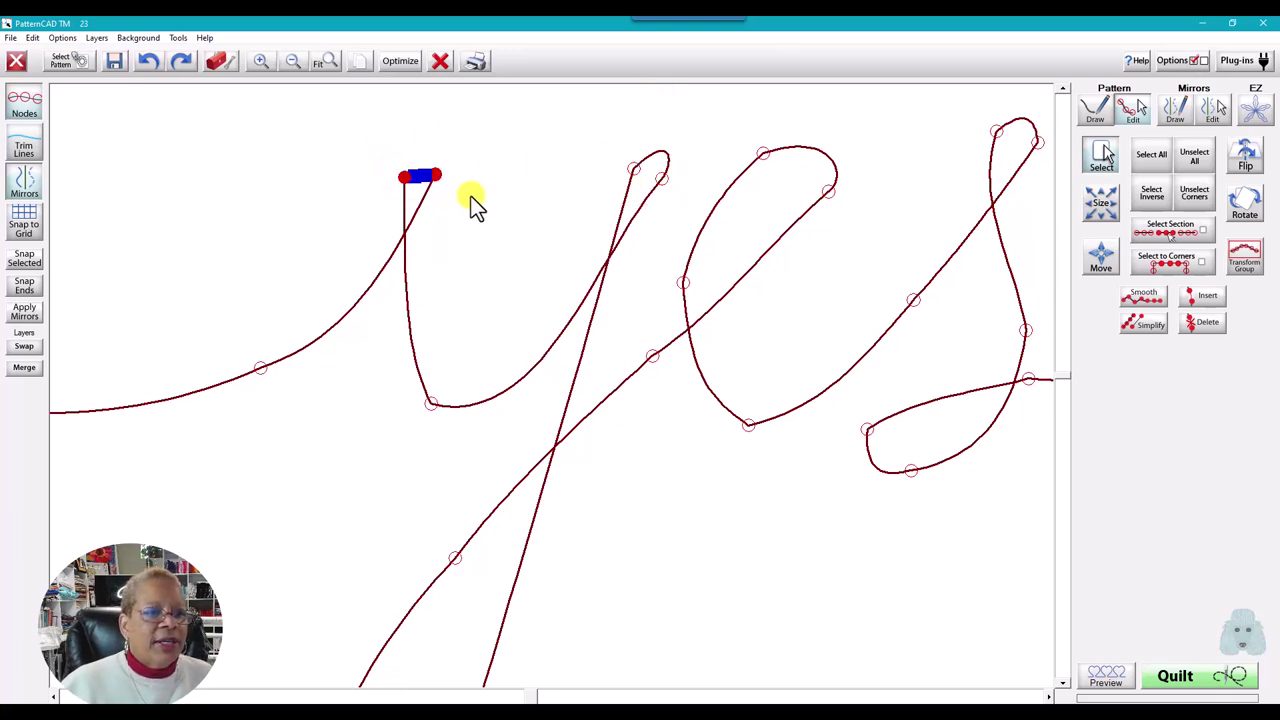
{"action": "left_click", "coordinate": [425, 173]}
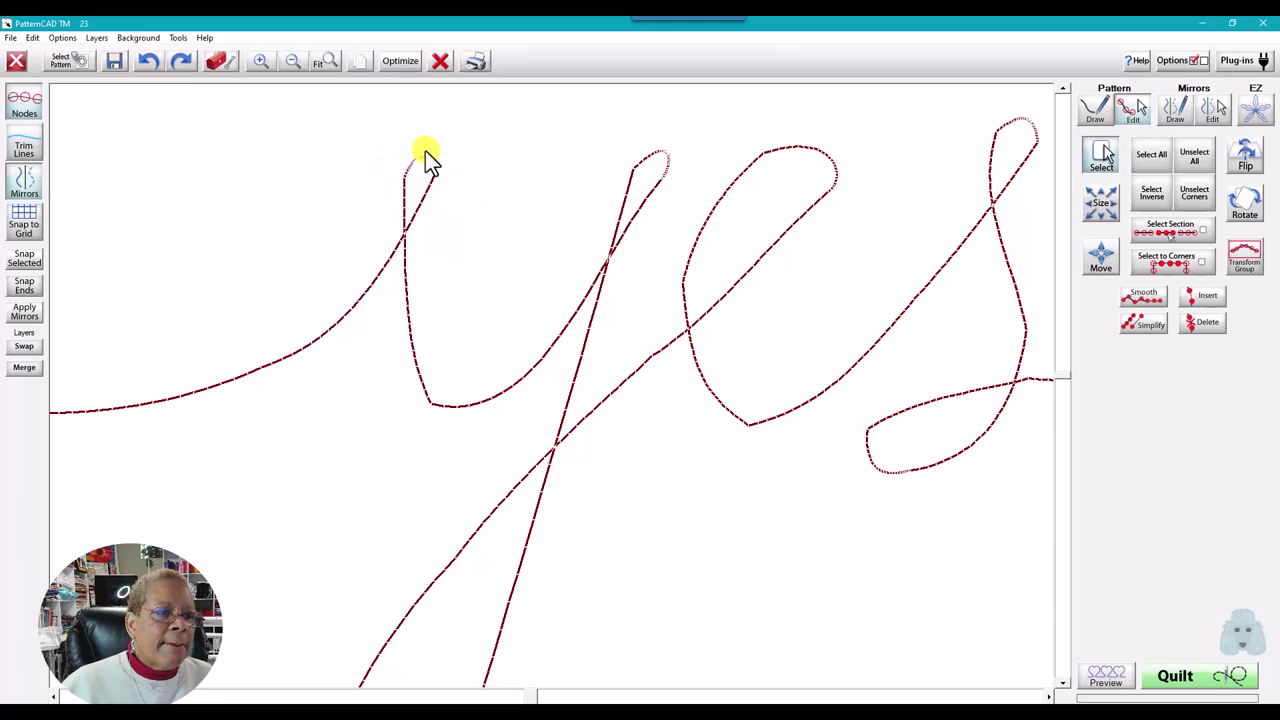
{"action": "left_click_drag", "start_coordinate": [437, 154], "coordinate": [424, 160]}
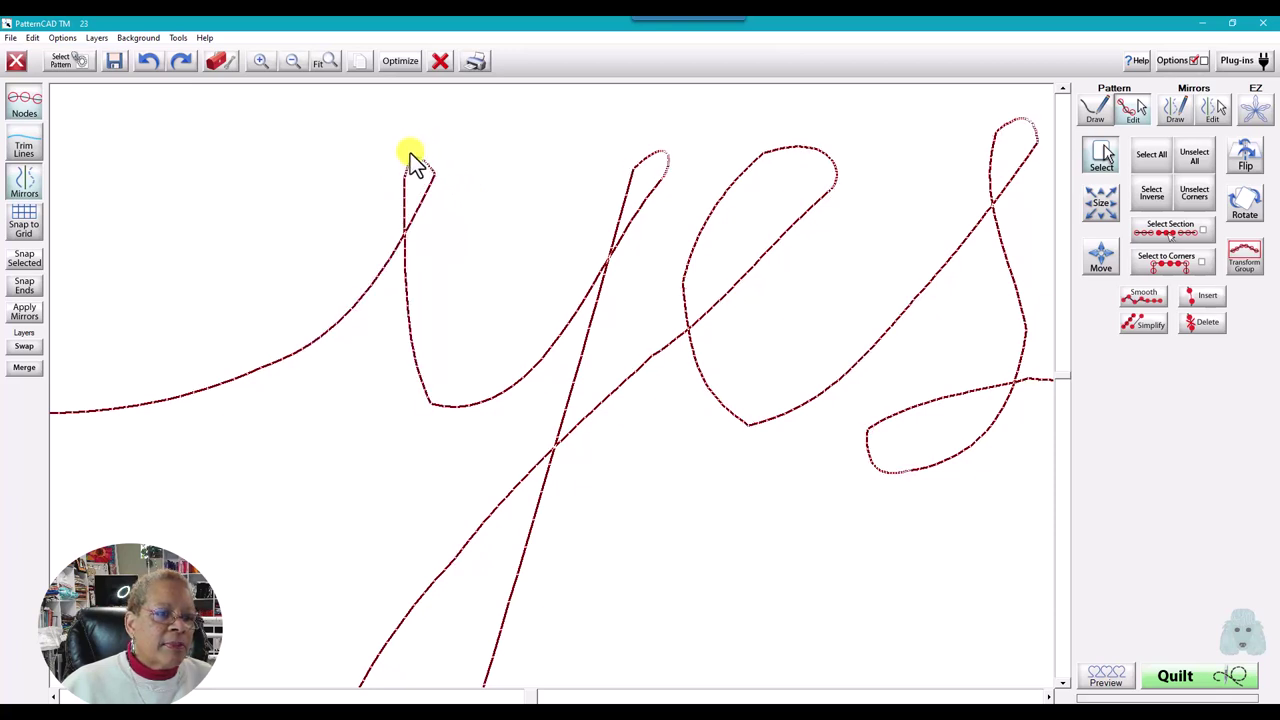
{"action": "left_click", "coordinate": [424, 157]}
{"action": "left_click_drag", "start_coordinate": [447, 172], "coordinate": [409, 171]}
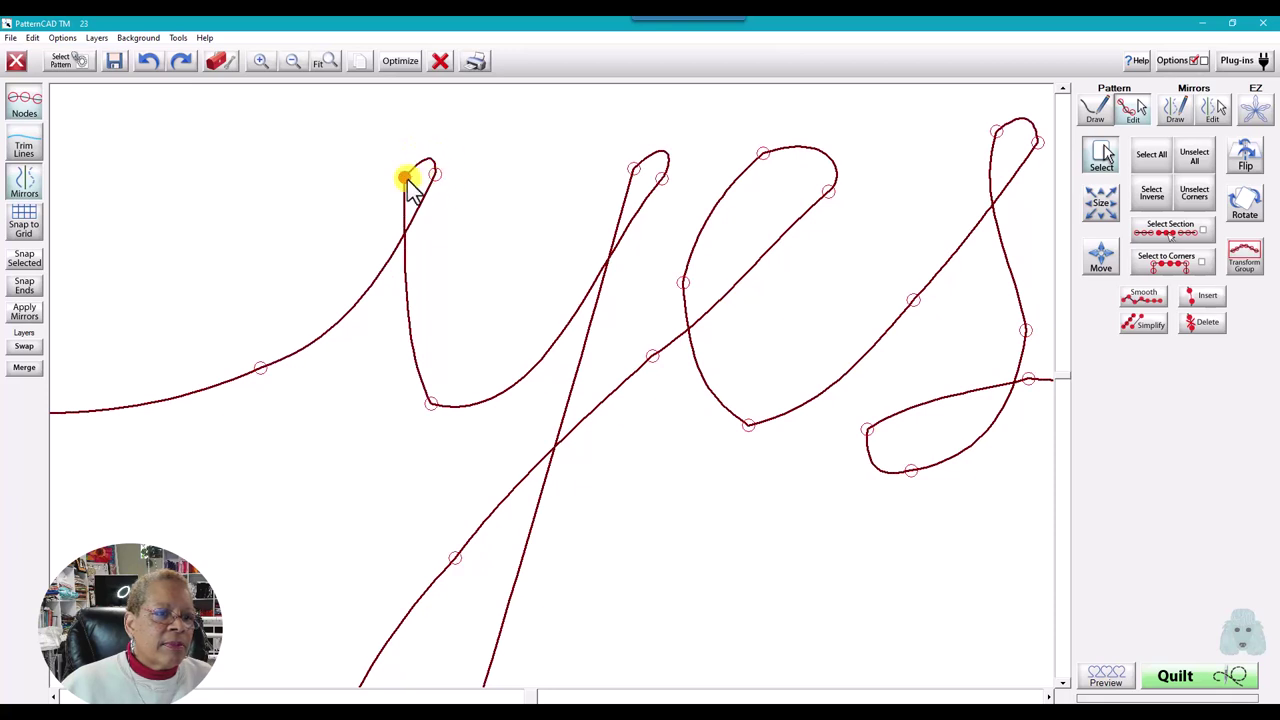
{"action": "left_click", "coordinate": [412, 176]}
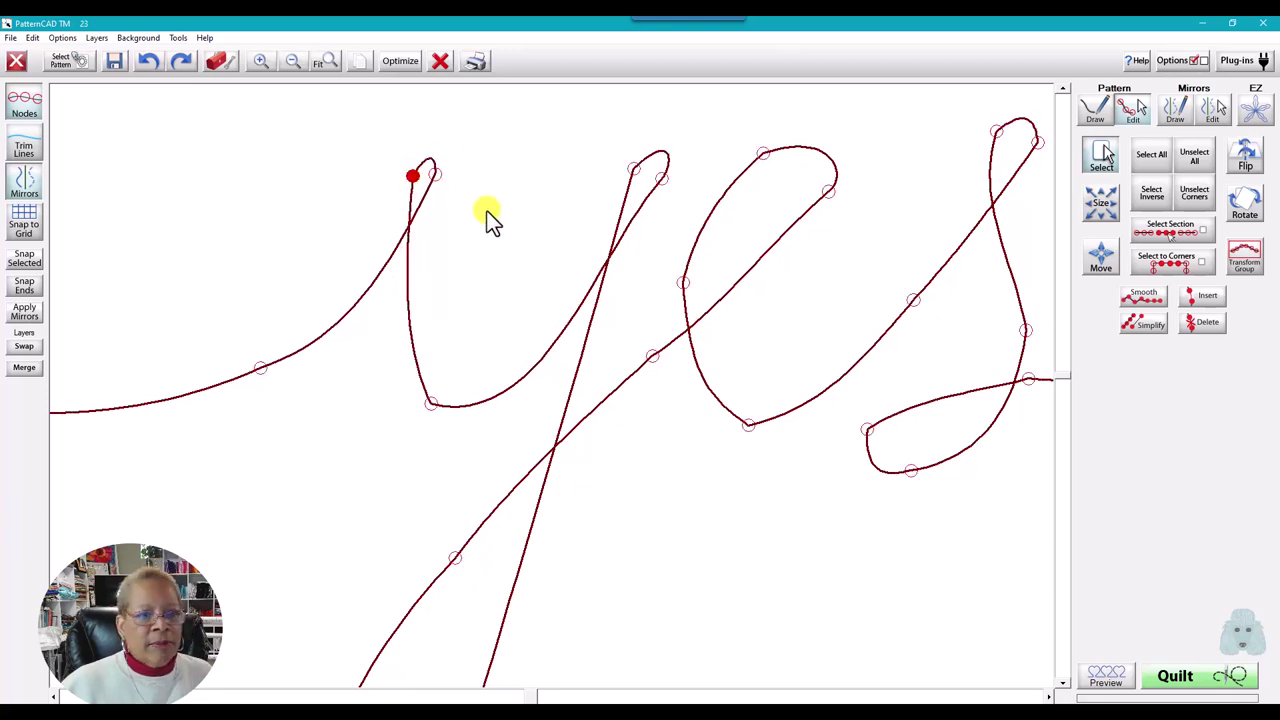
{"action": "left_click_drag", "start_coordinate": [394, 157], "coordinate": [446, 200]}
{"action": "left_click", "coordinate": [293, 61]}
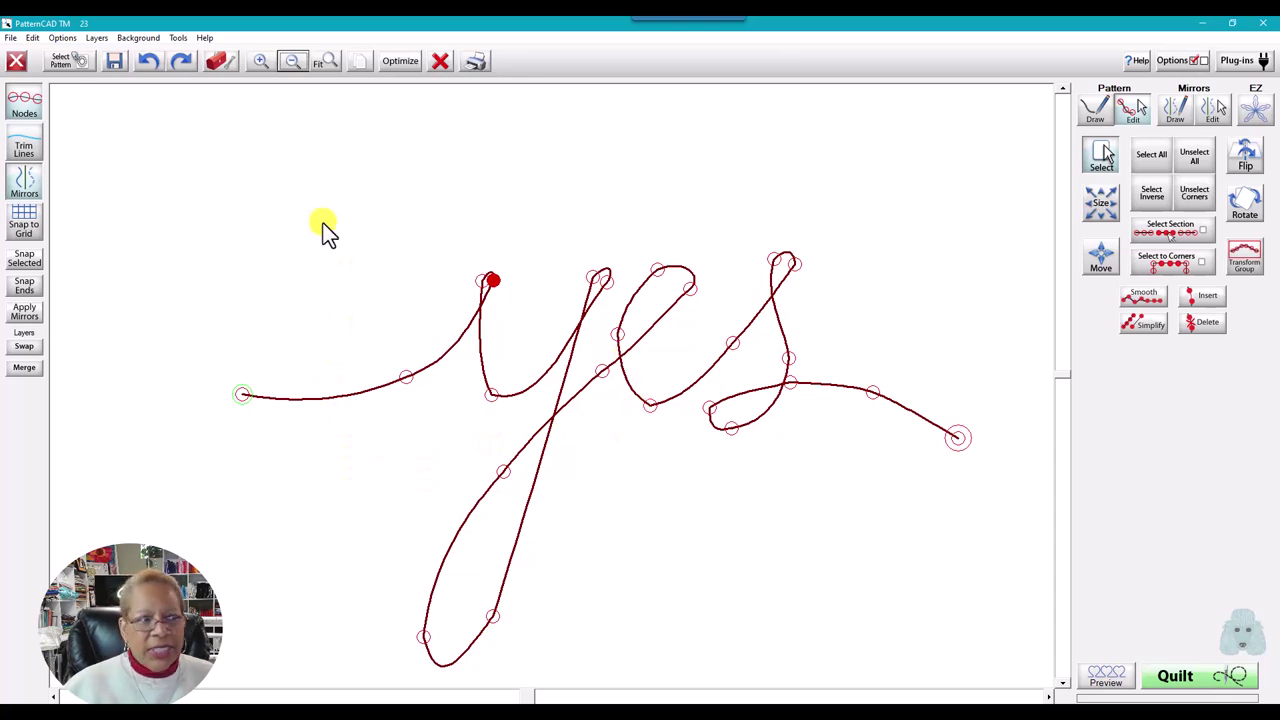
Turn off the Nodes display so the yes shows as one clean line
{"action": "left_click", "coordinate": [24, 102]}
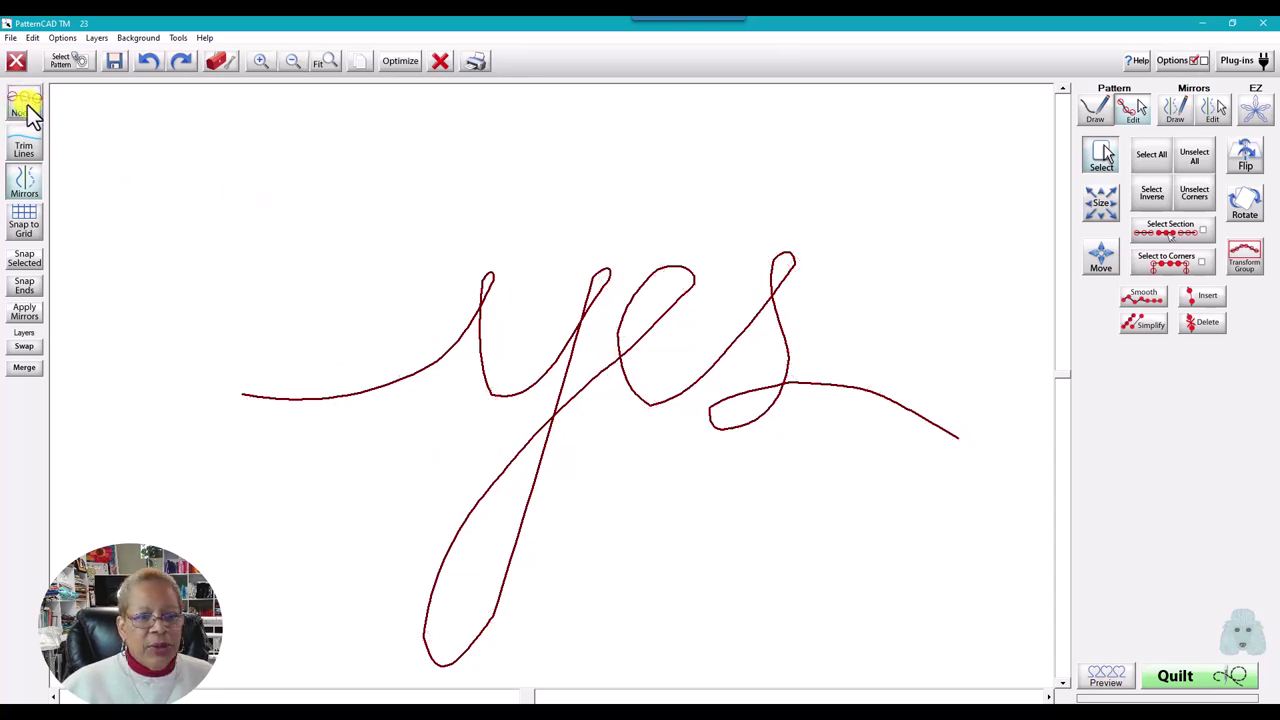